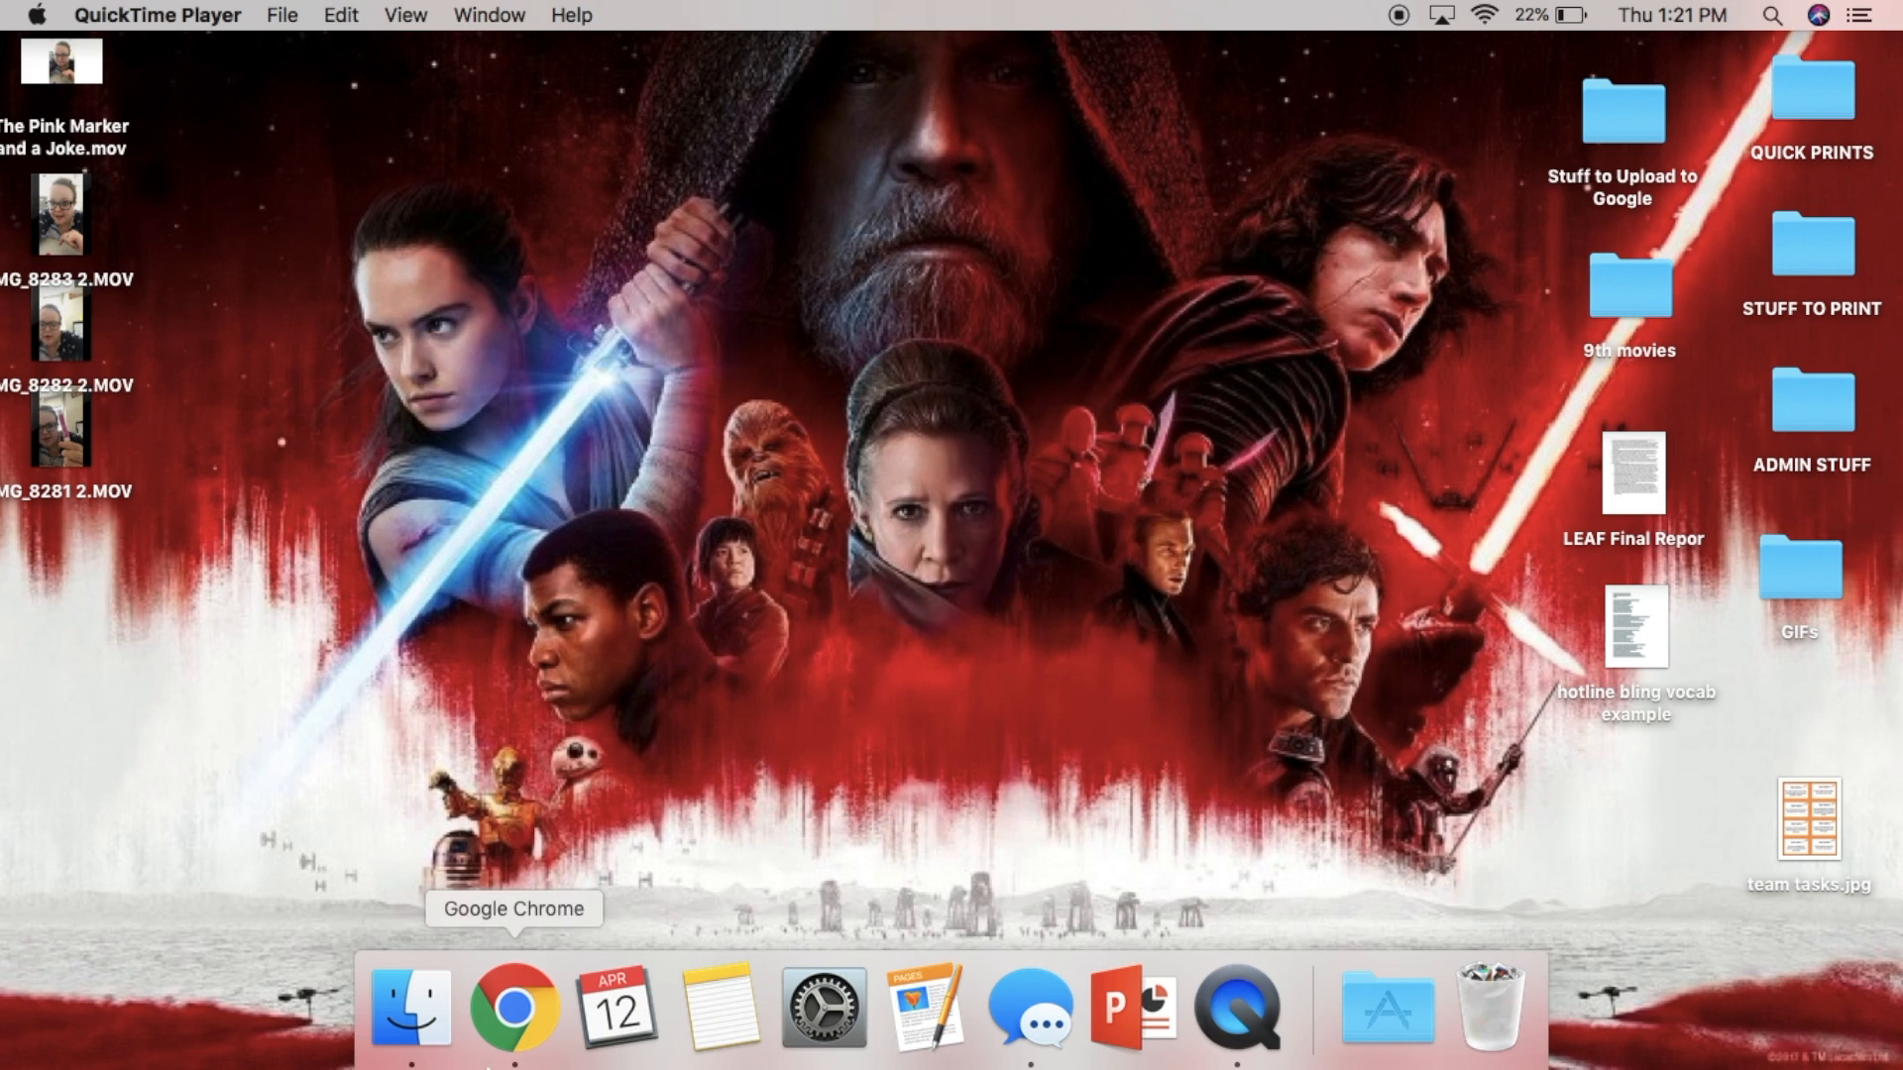
# - Open iMovie from the Applications folder
pyautogui.click(440, 1006)
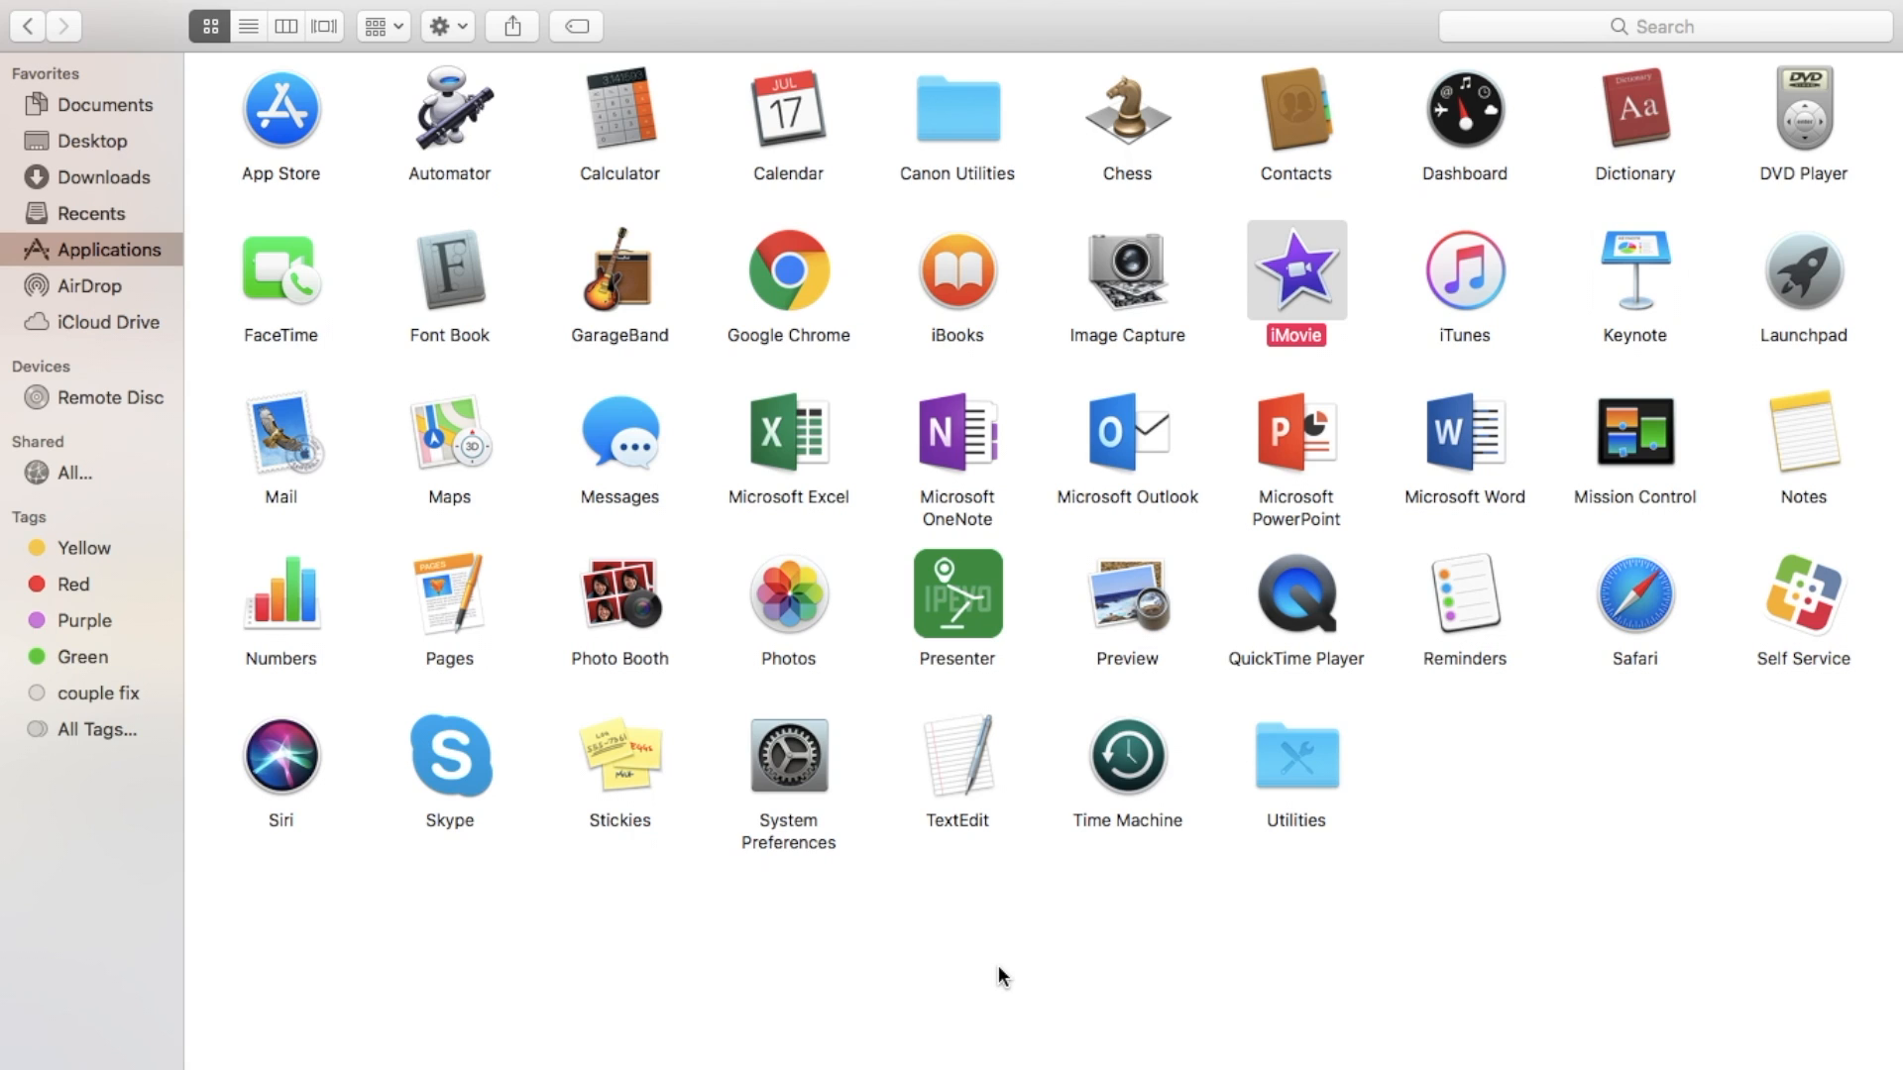
pyautogui.click(1467, 825)
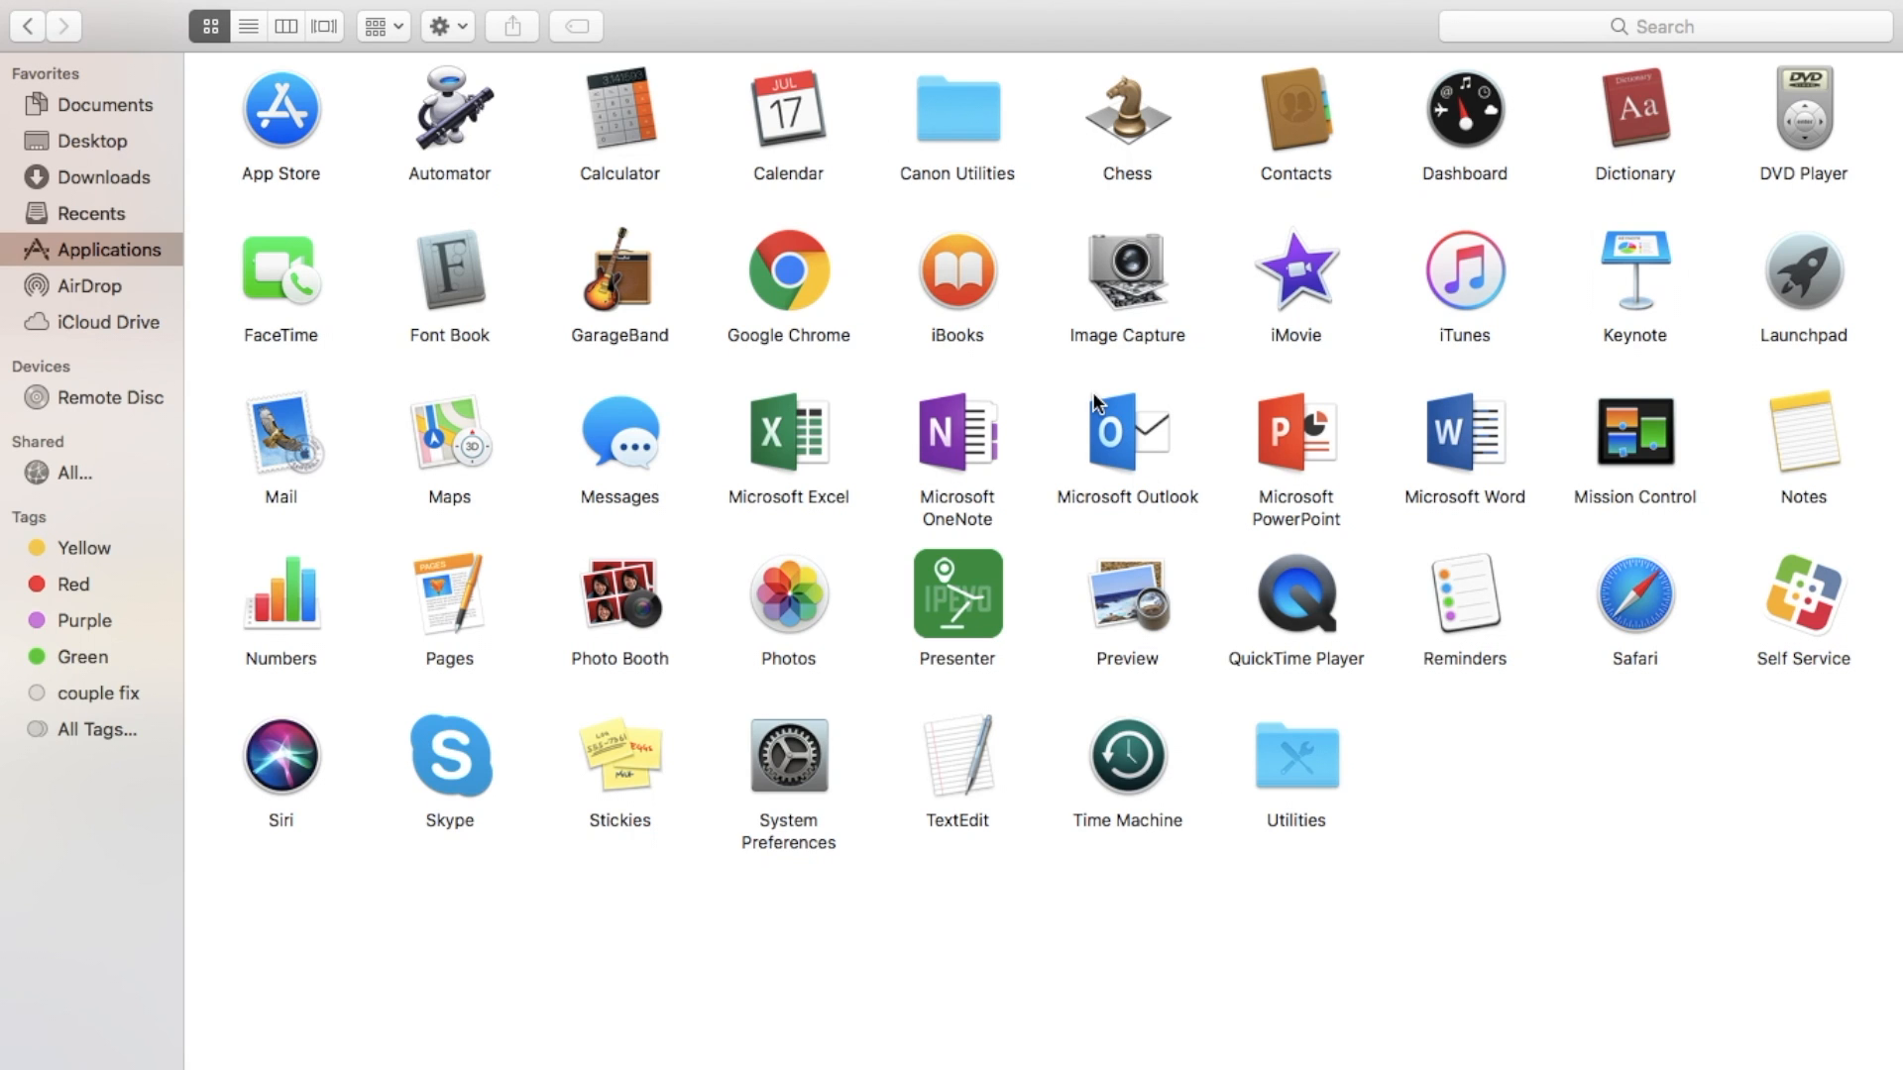
pyautogui.doubleClick(1299, 290)
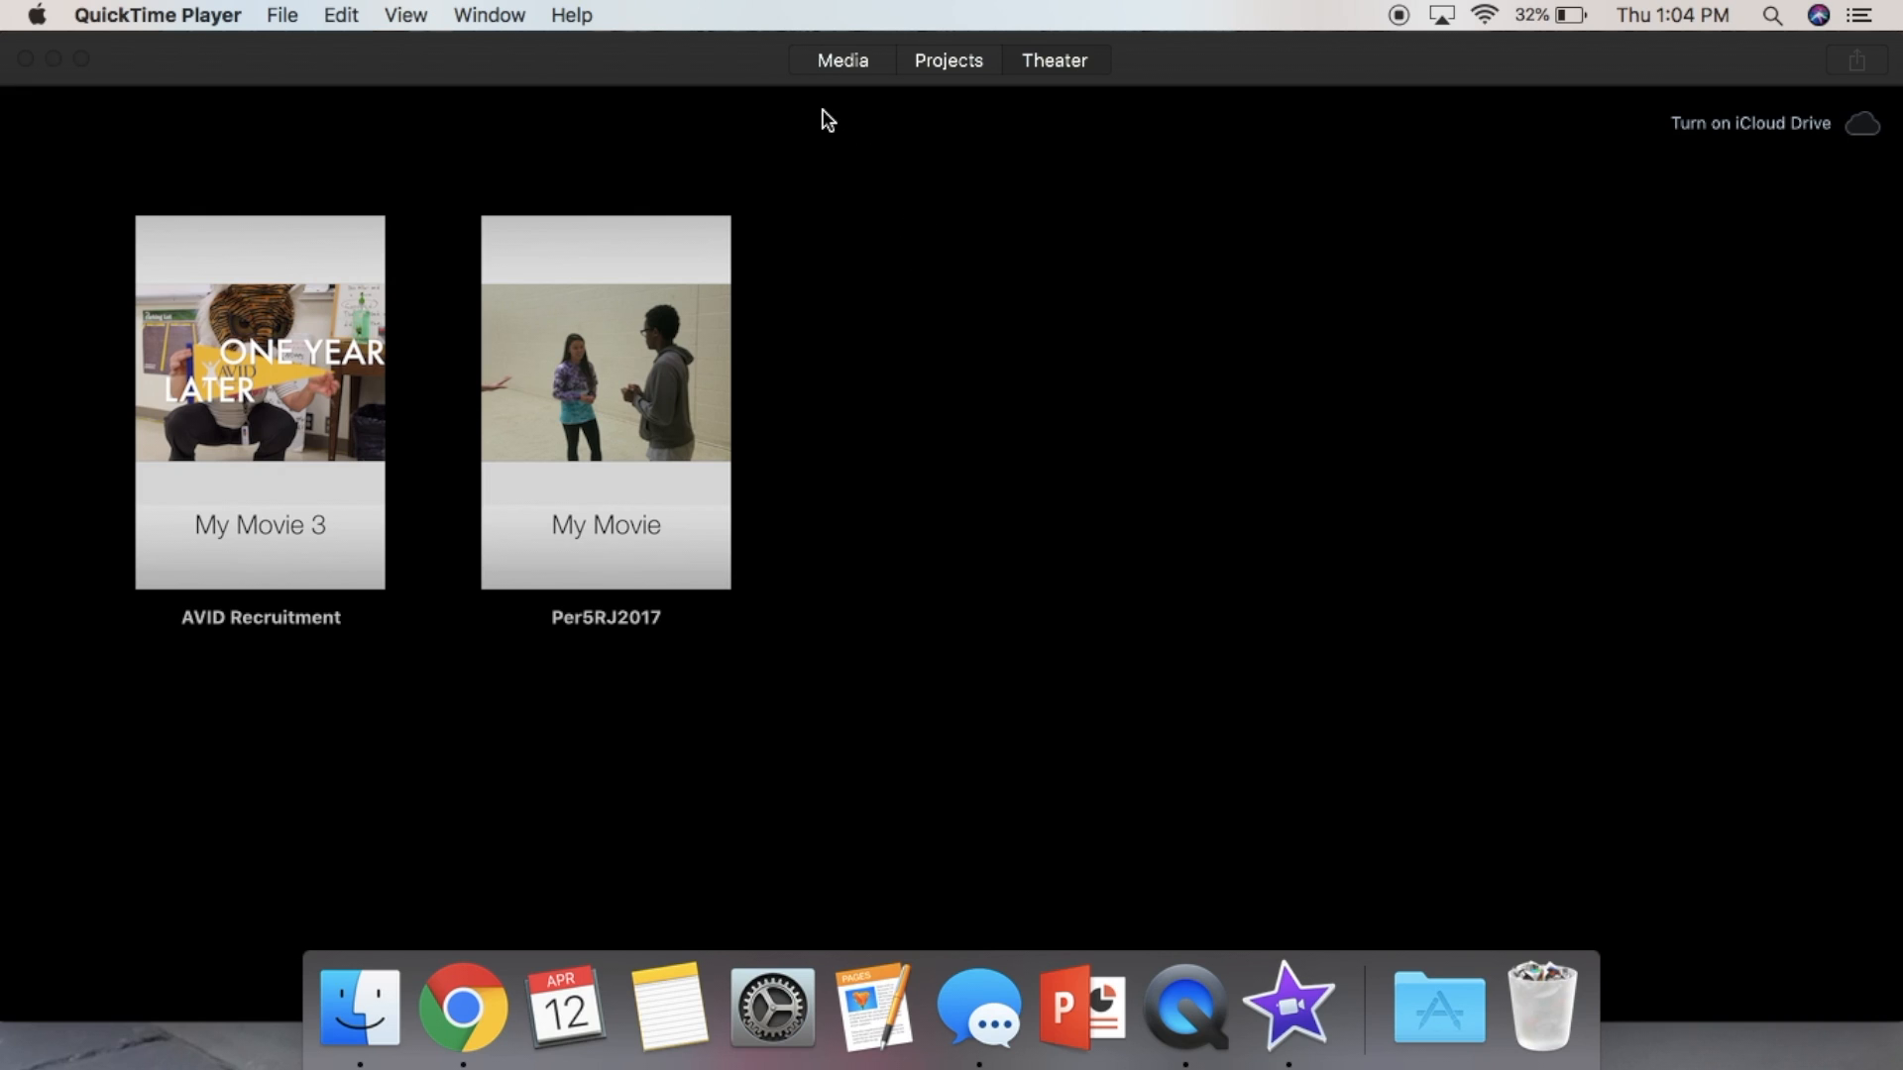
# - Create a new Movie project from the projects browser
pyautogui.click(1054, 59)
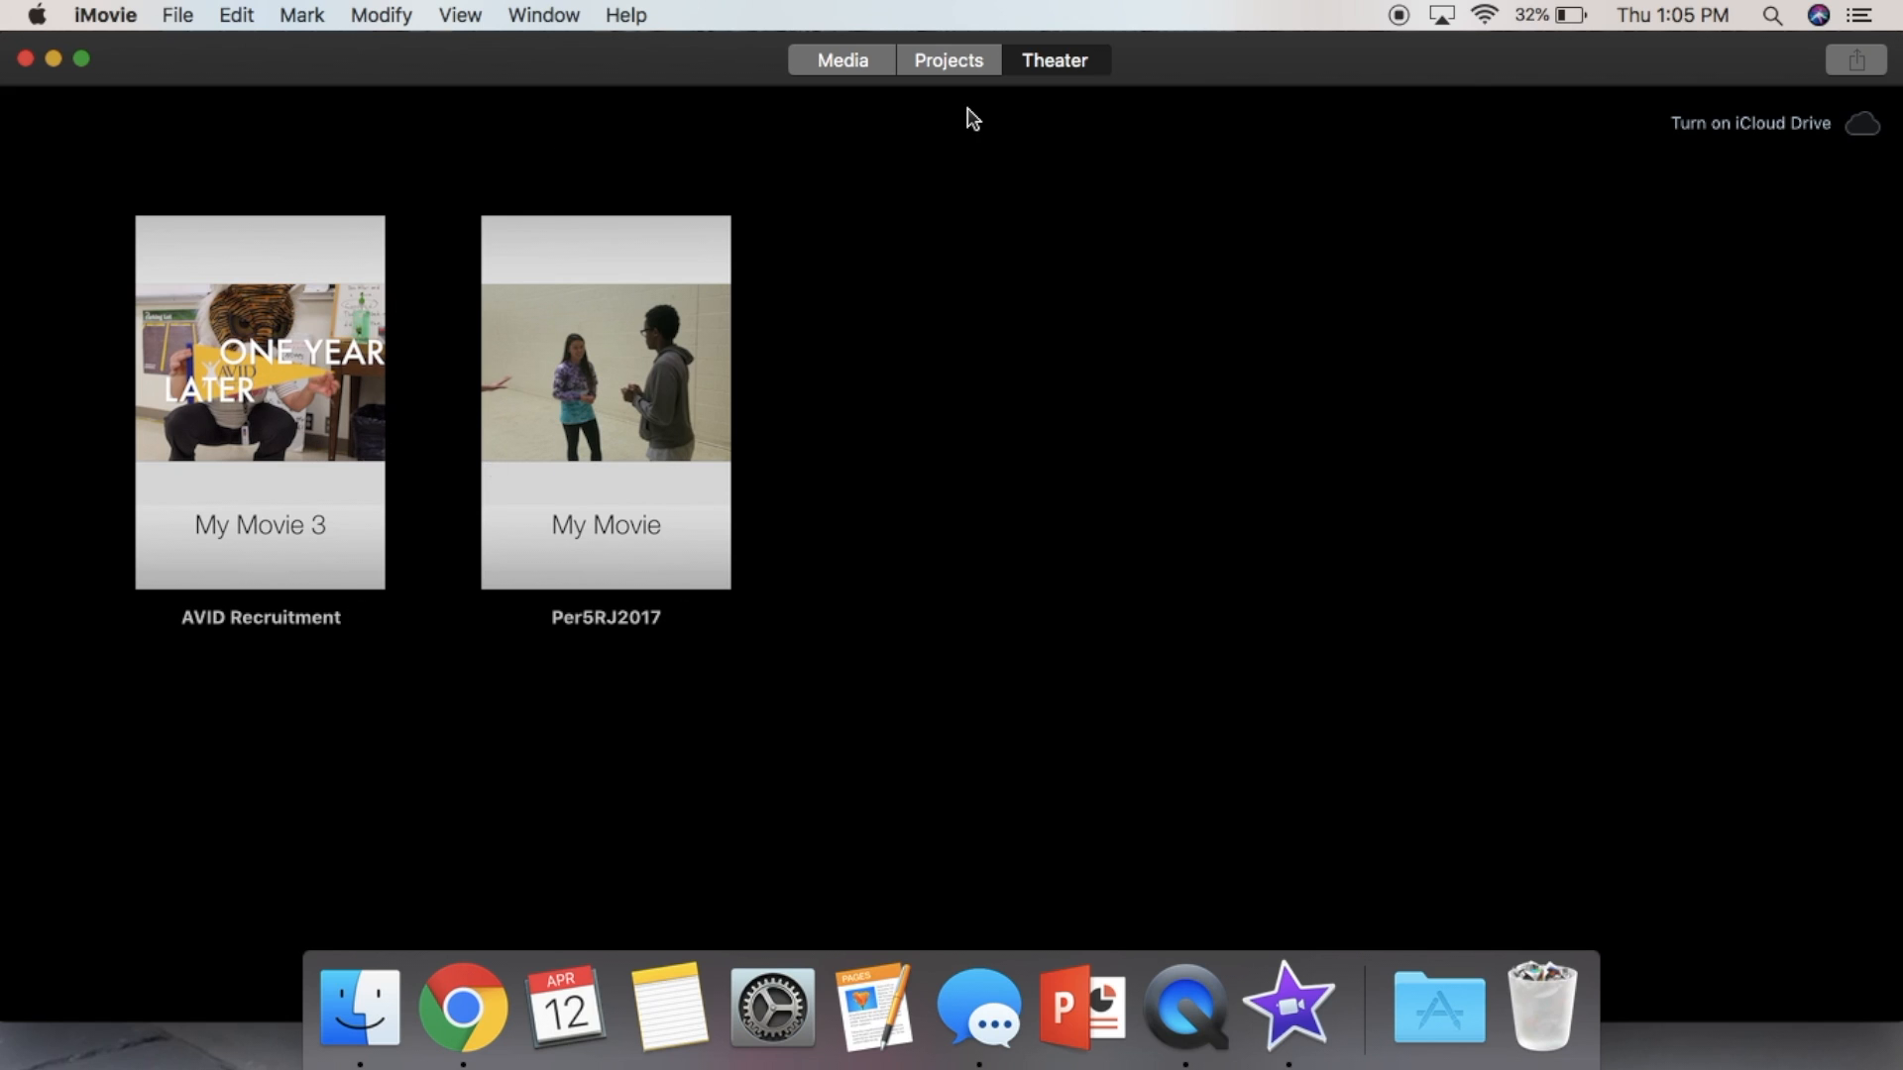
pyautogui.click(953, 56)
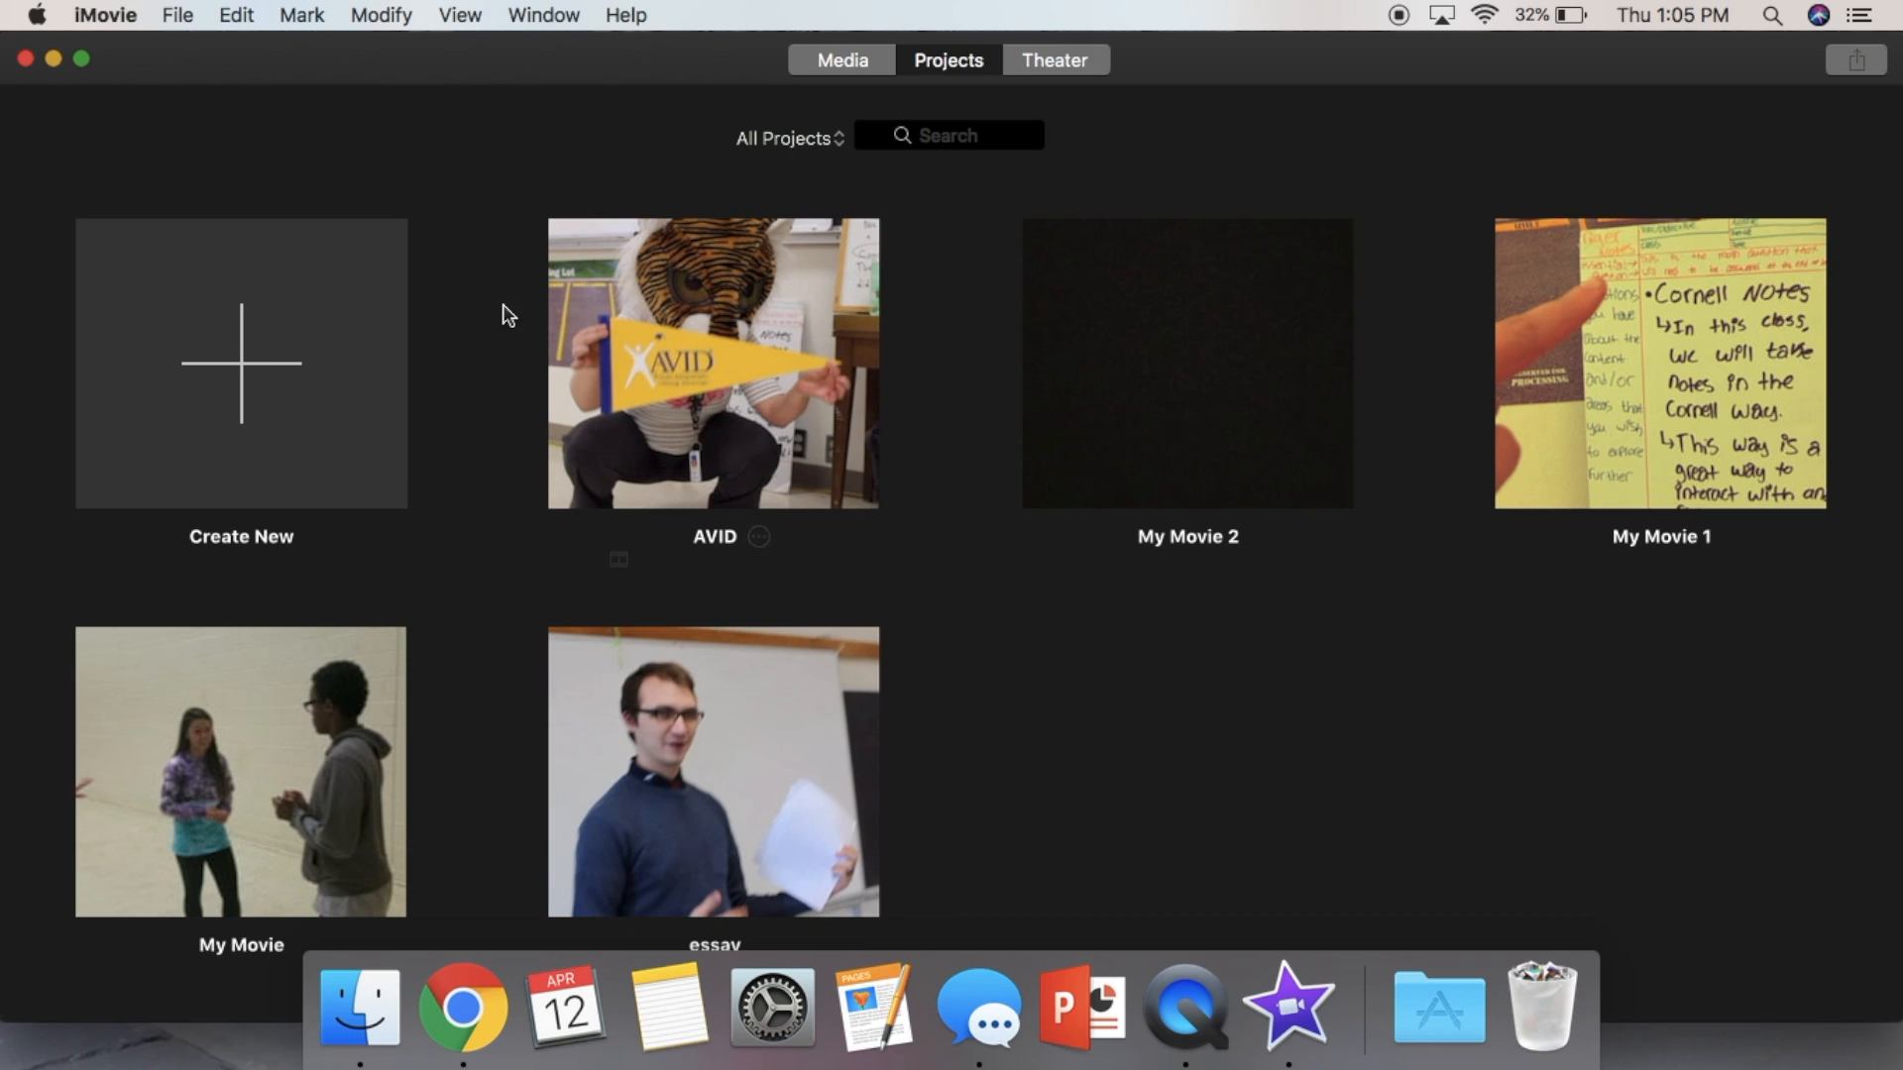
pyautogui.click(839, 65)
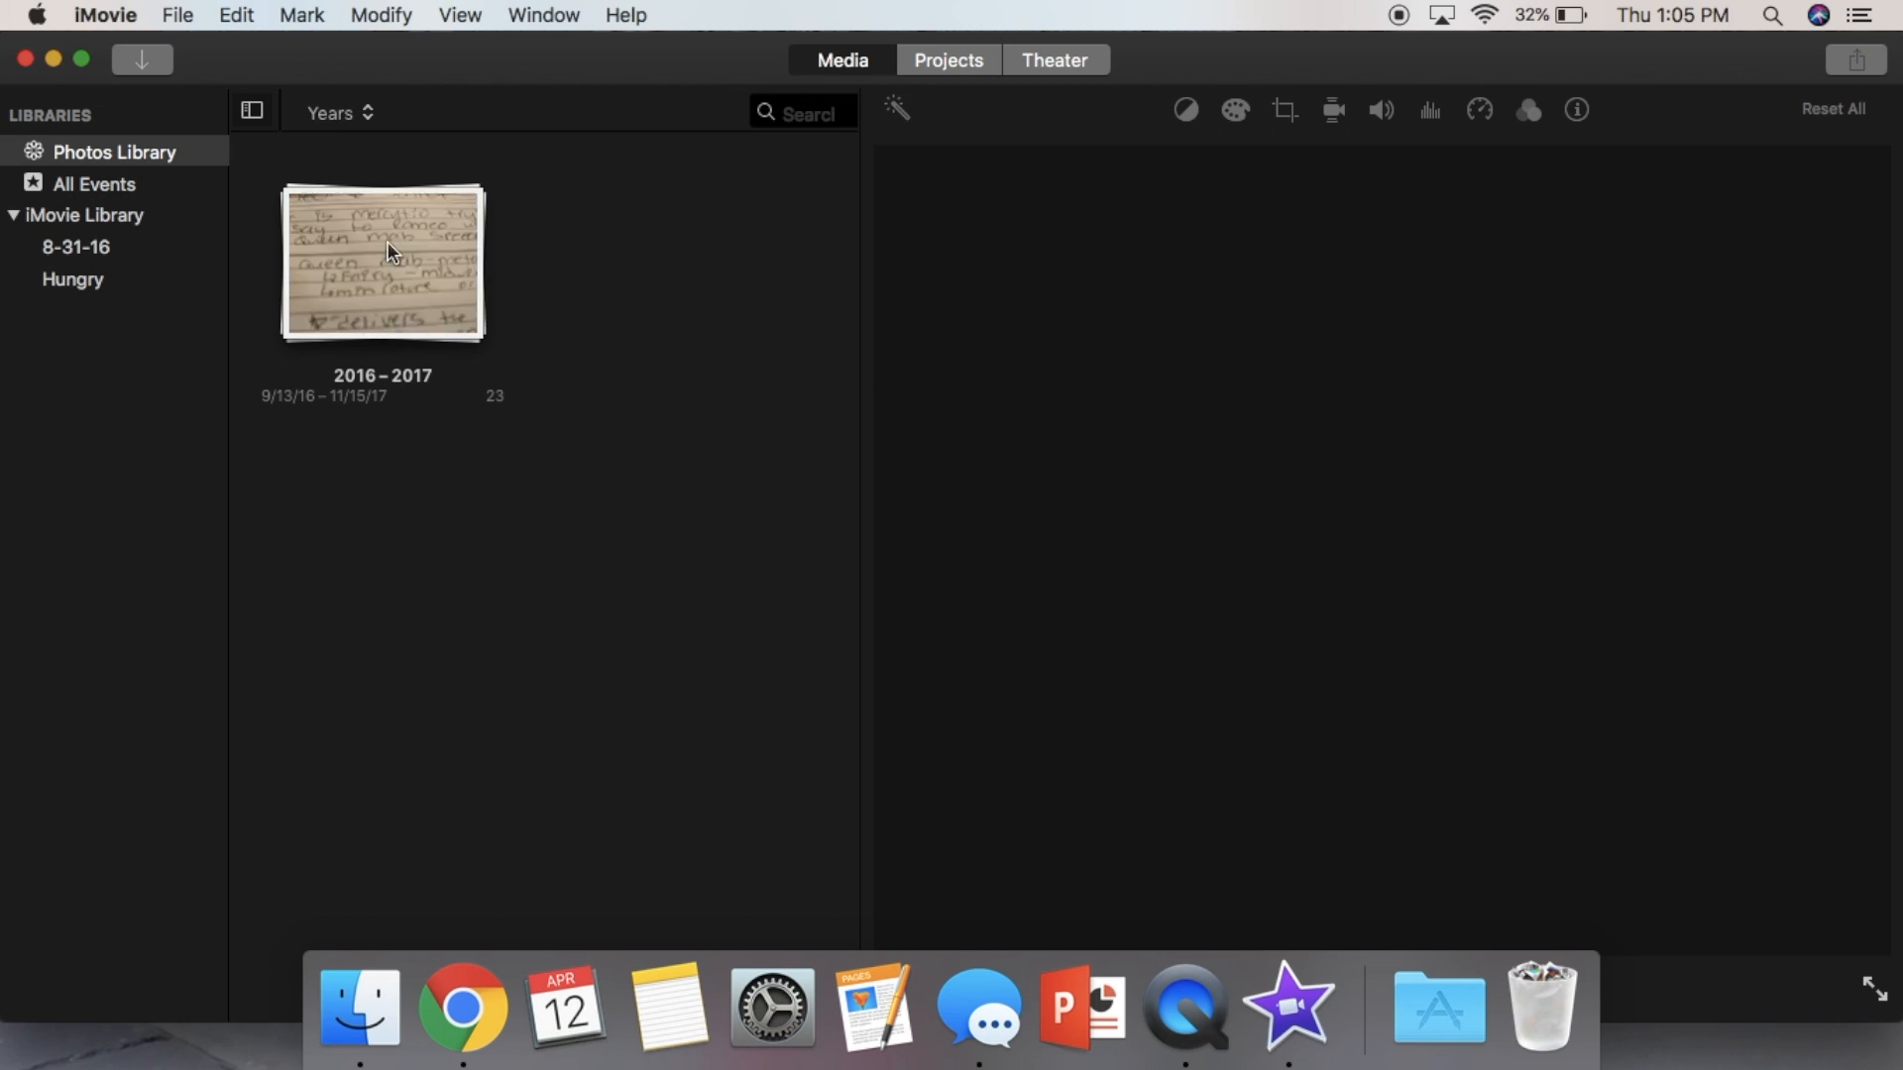
pyautogui.click(957, 62)
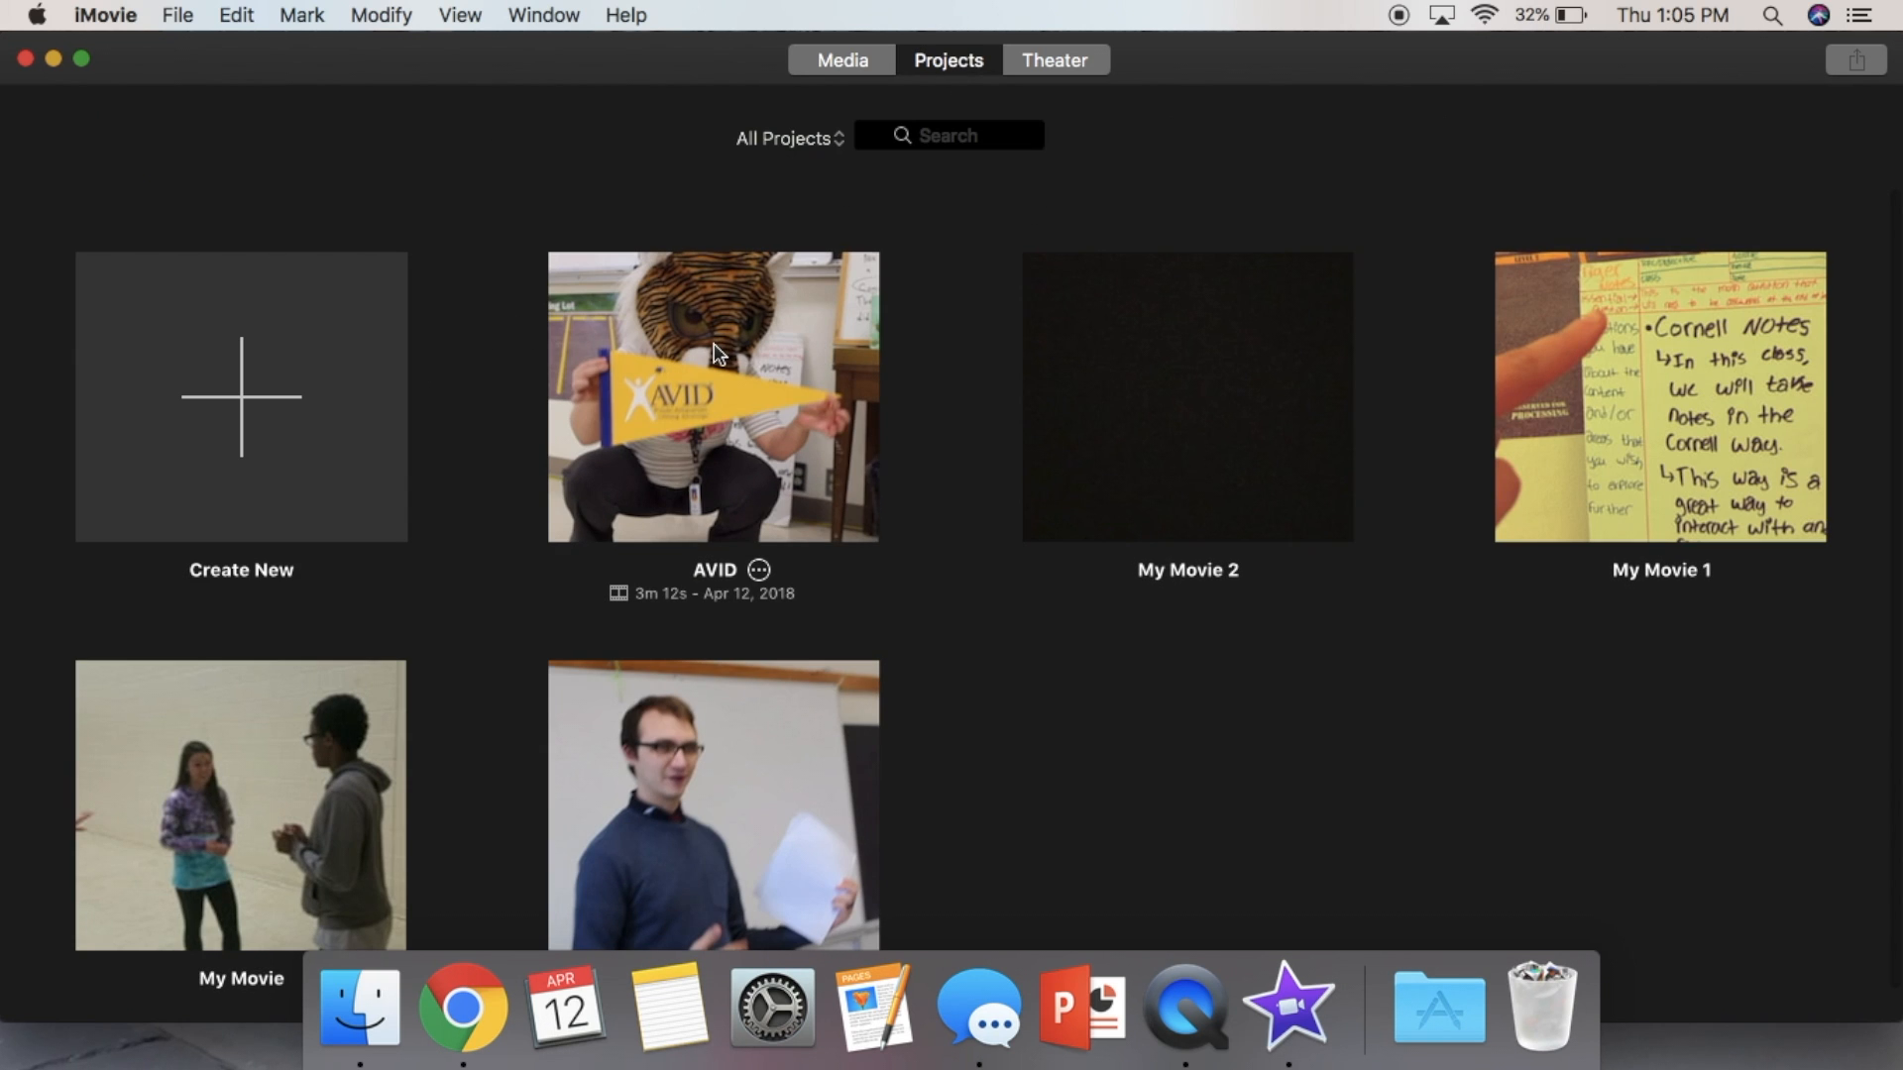
pyautogui.click(226, 436)
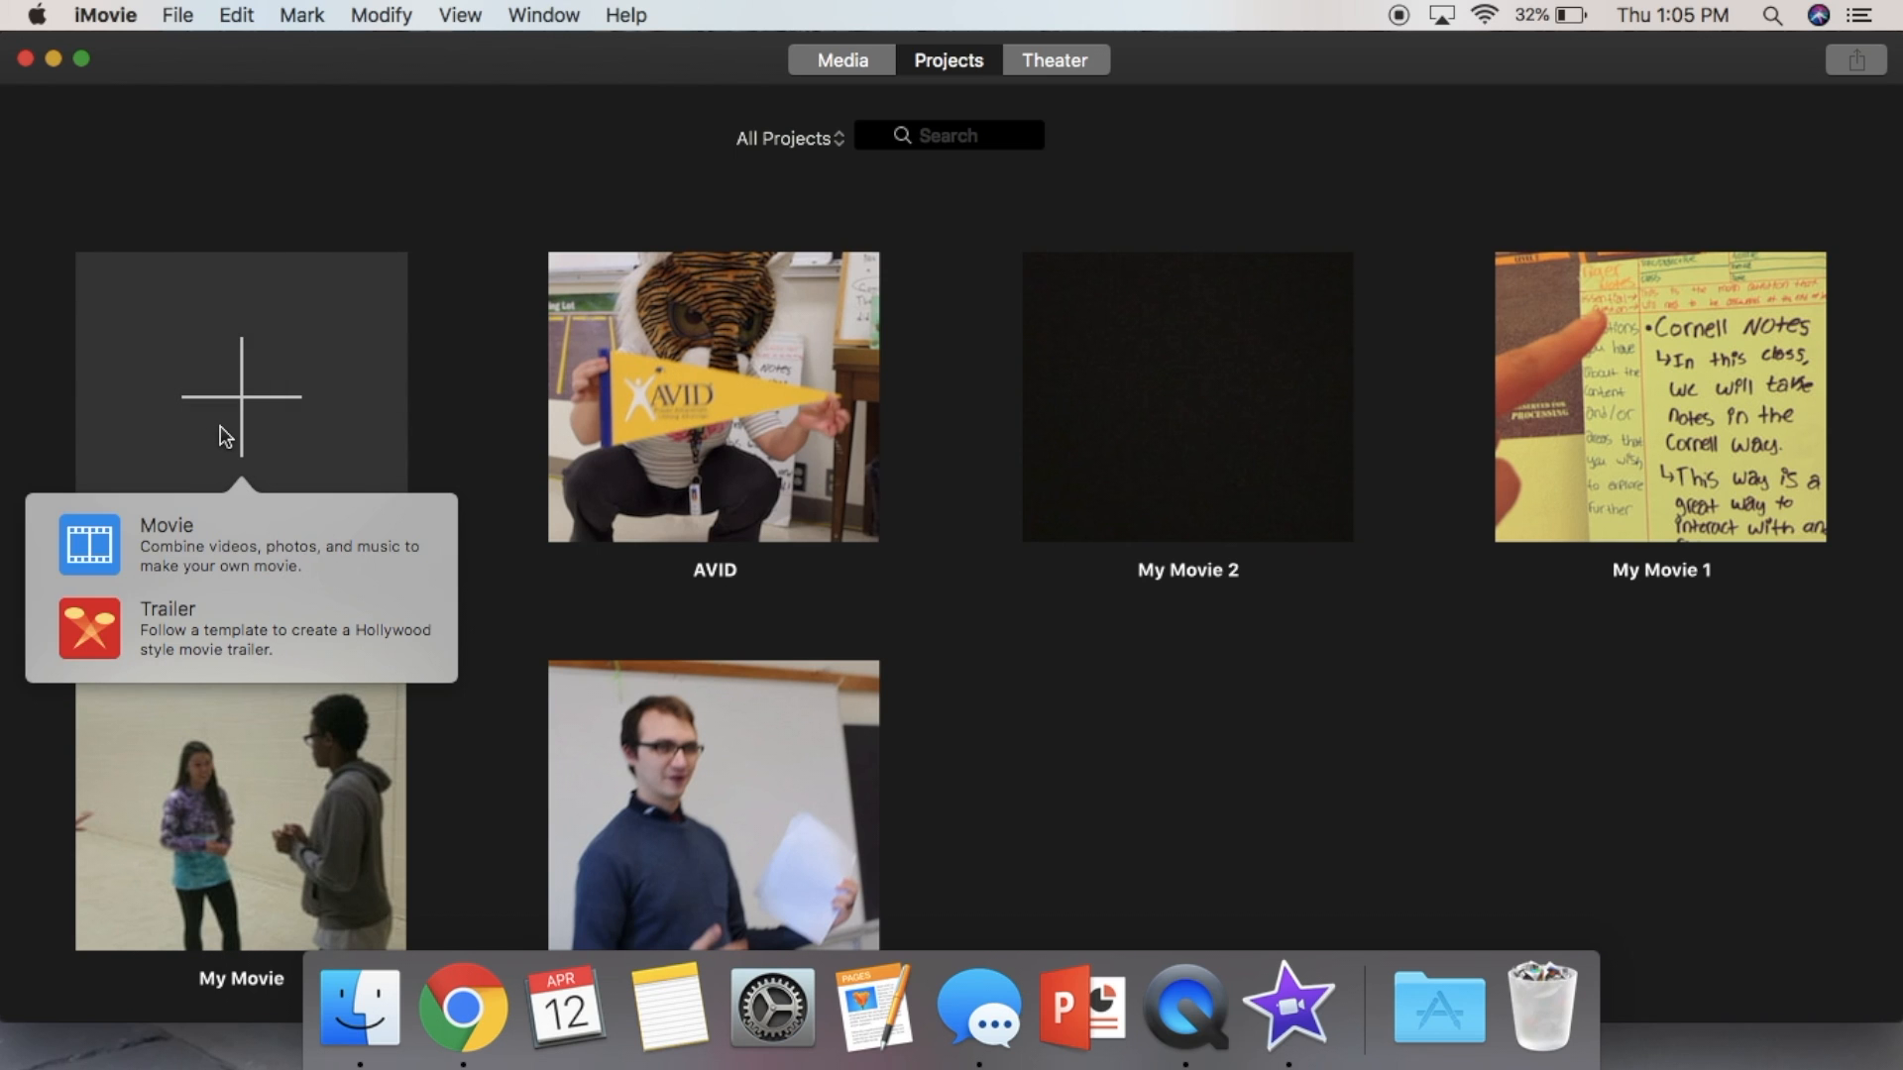
pyautogui.click(196, 549)
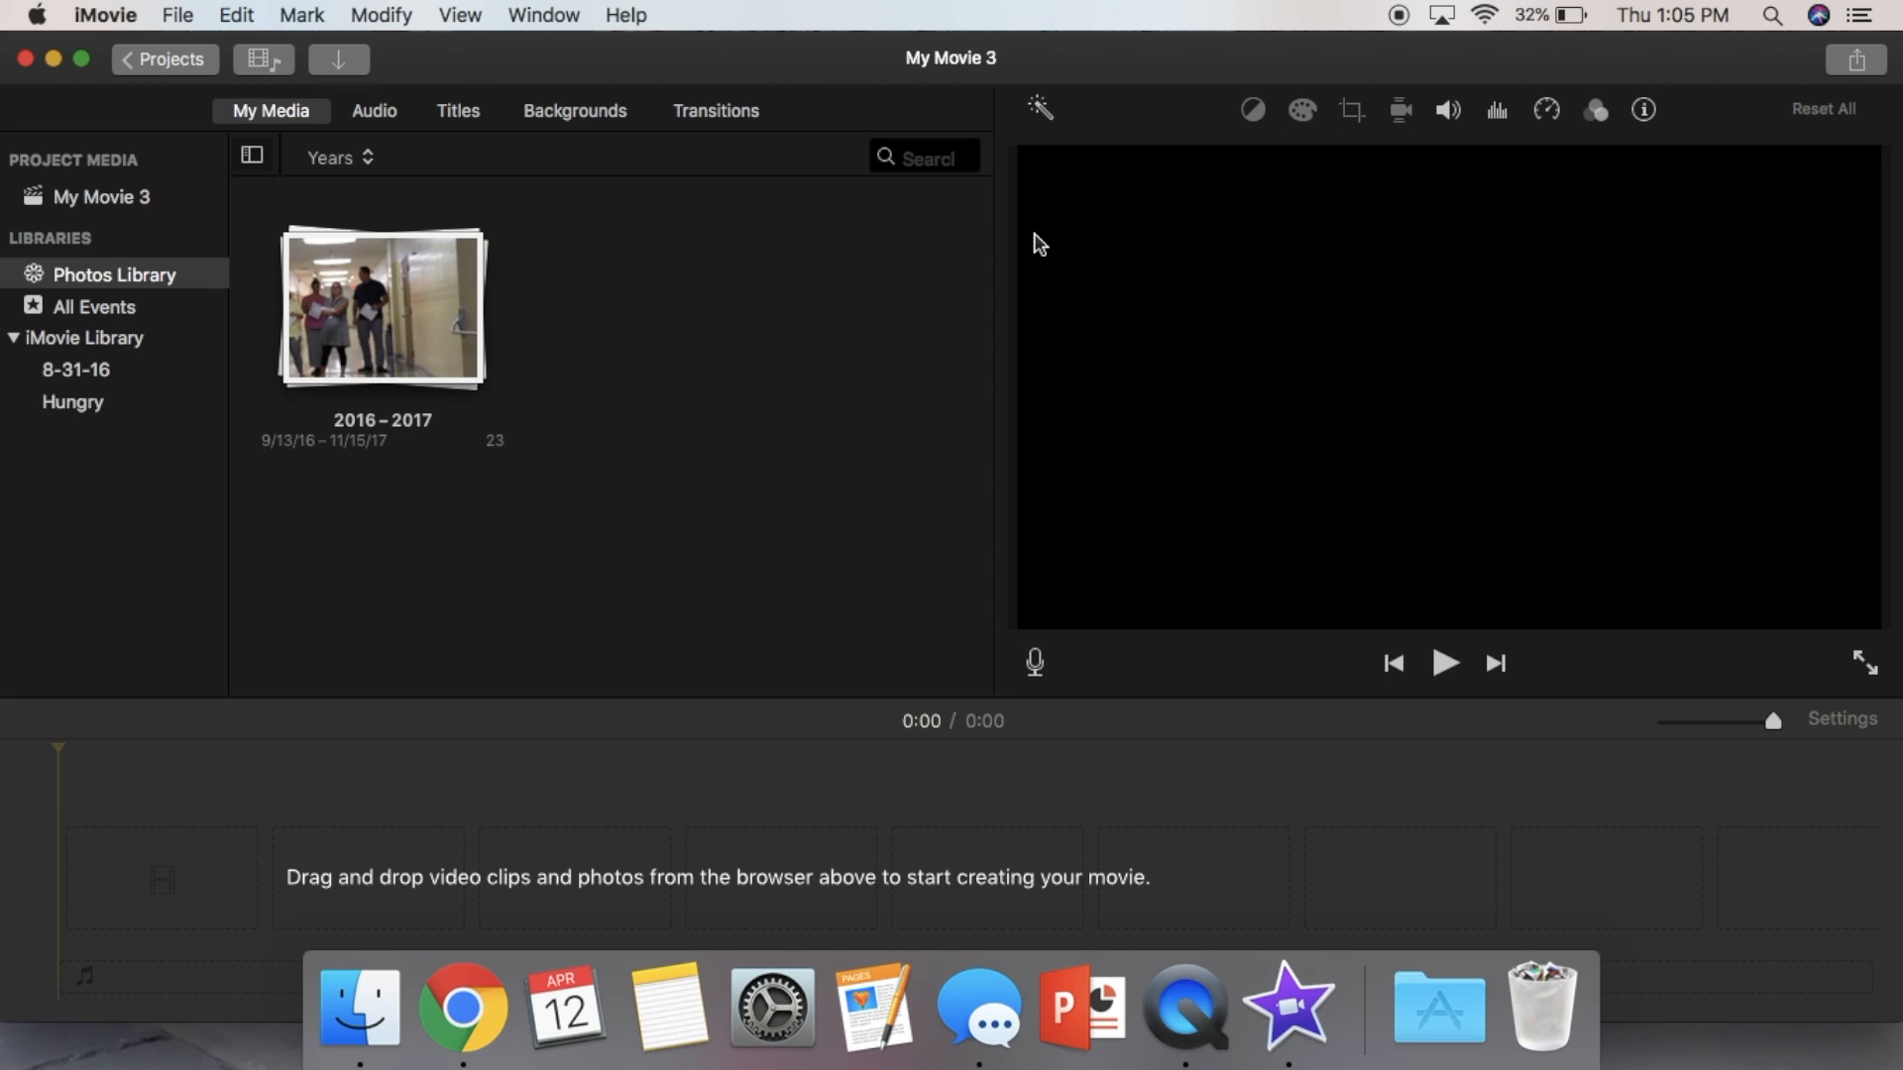
# - Import the clips IMG_8281 2.MOV, IMG_8282 2.MOV and IMG_8283 2.MOV from the Desktop into the project media
pyautogui.click(84, 62)
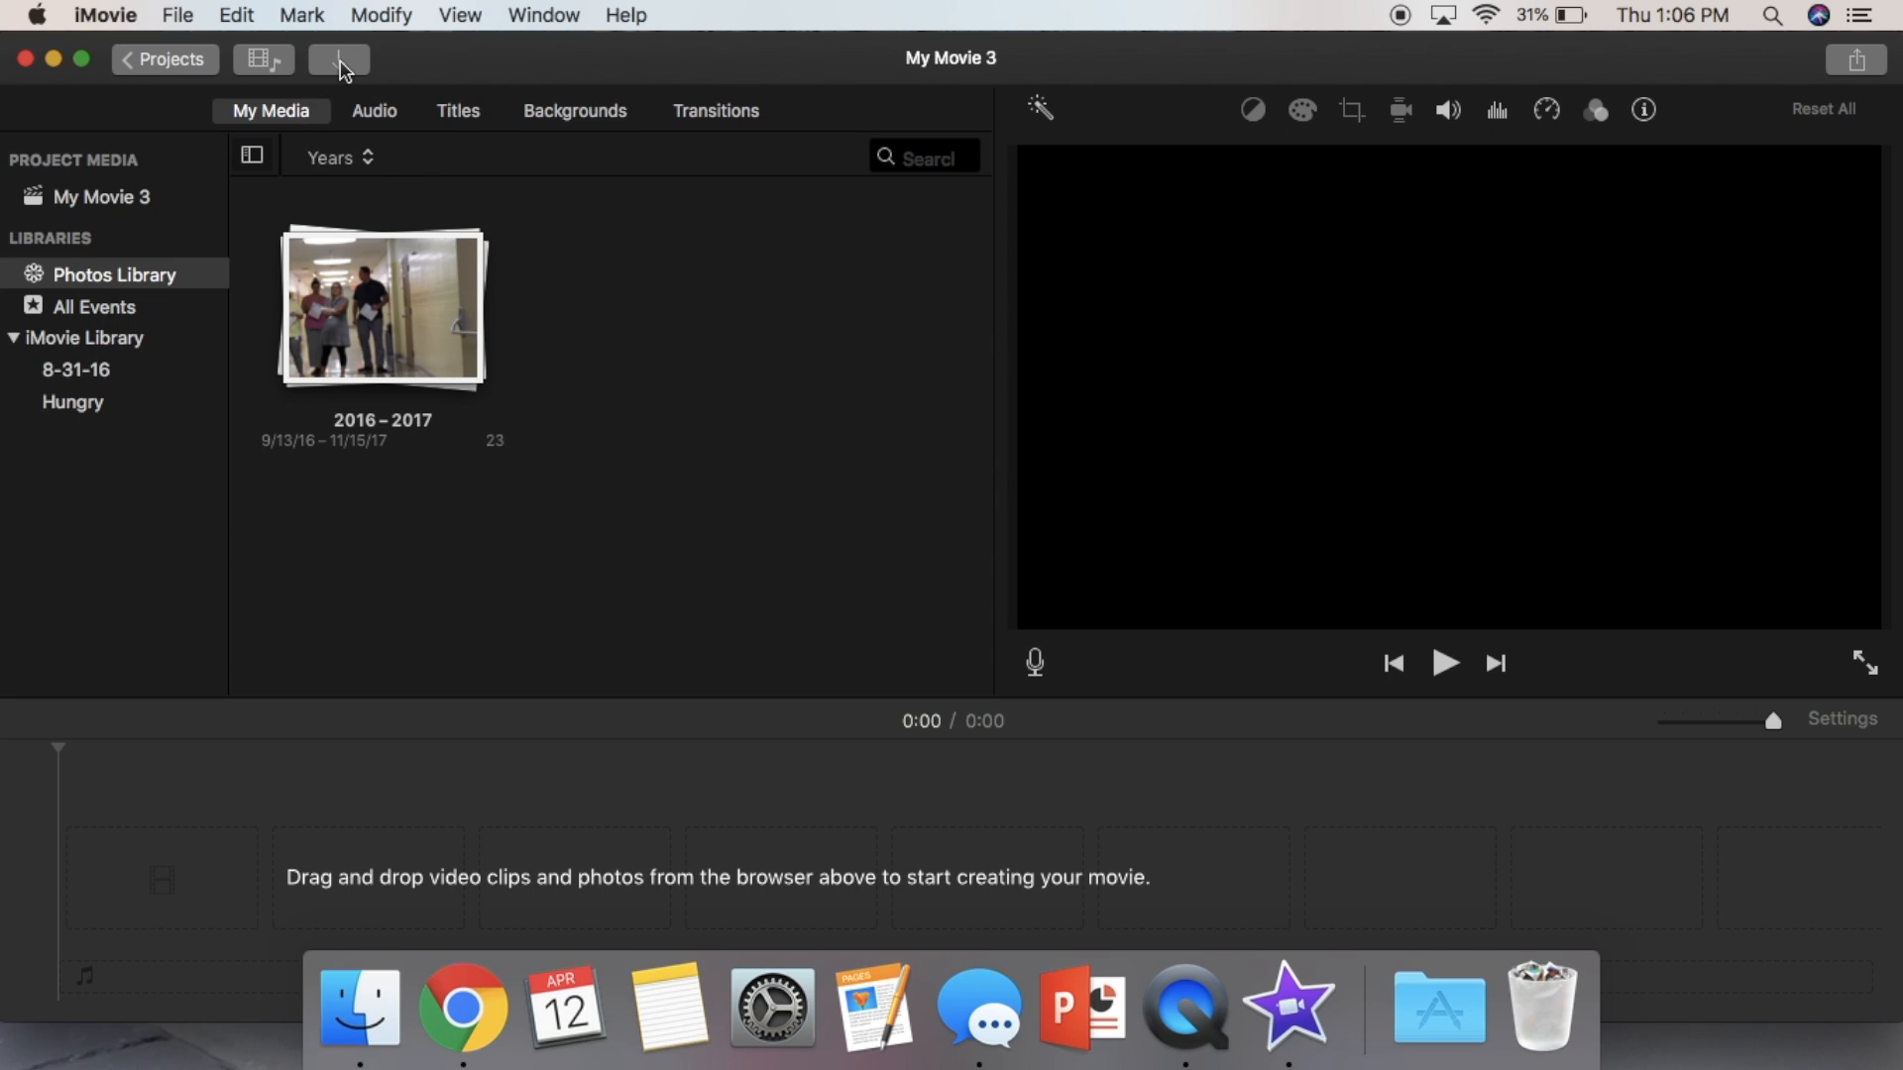
pyautogui.click(340, 61)
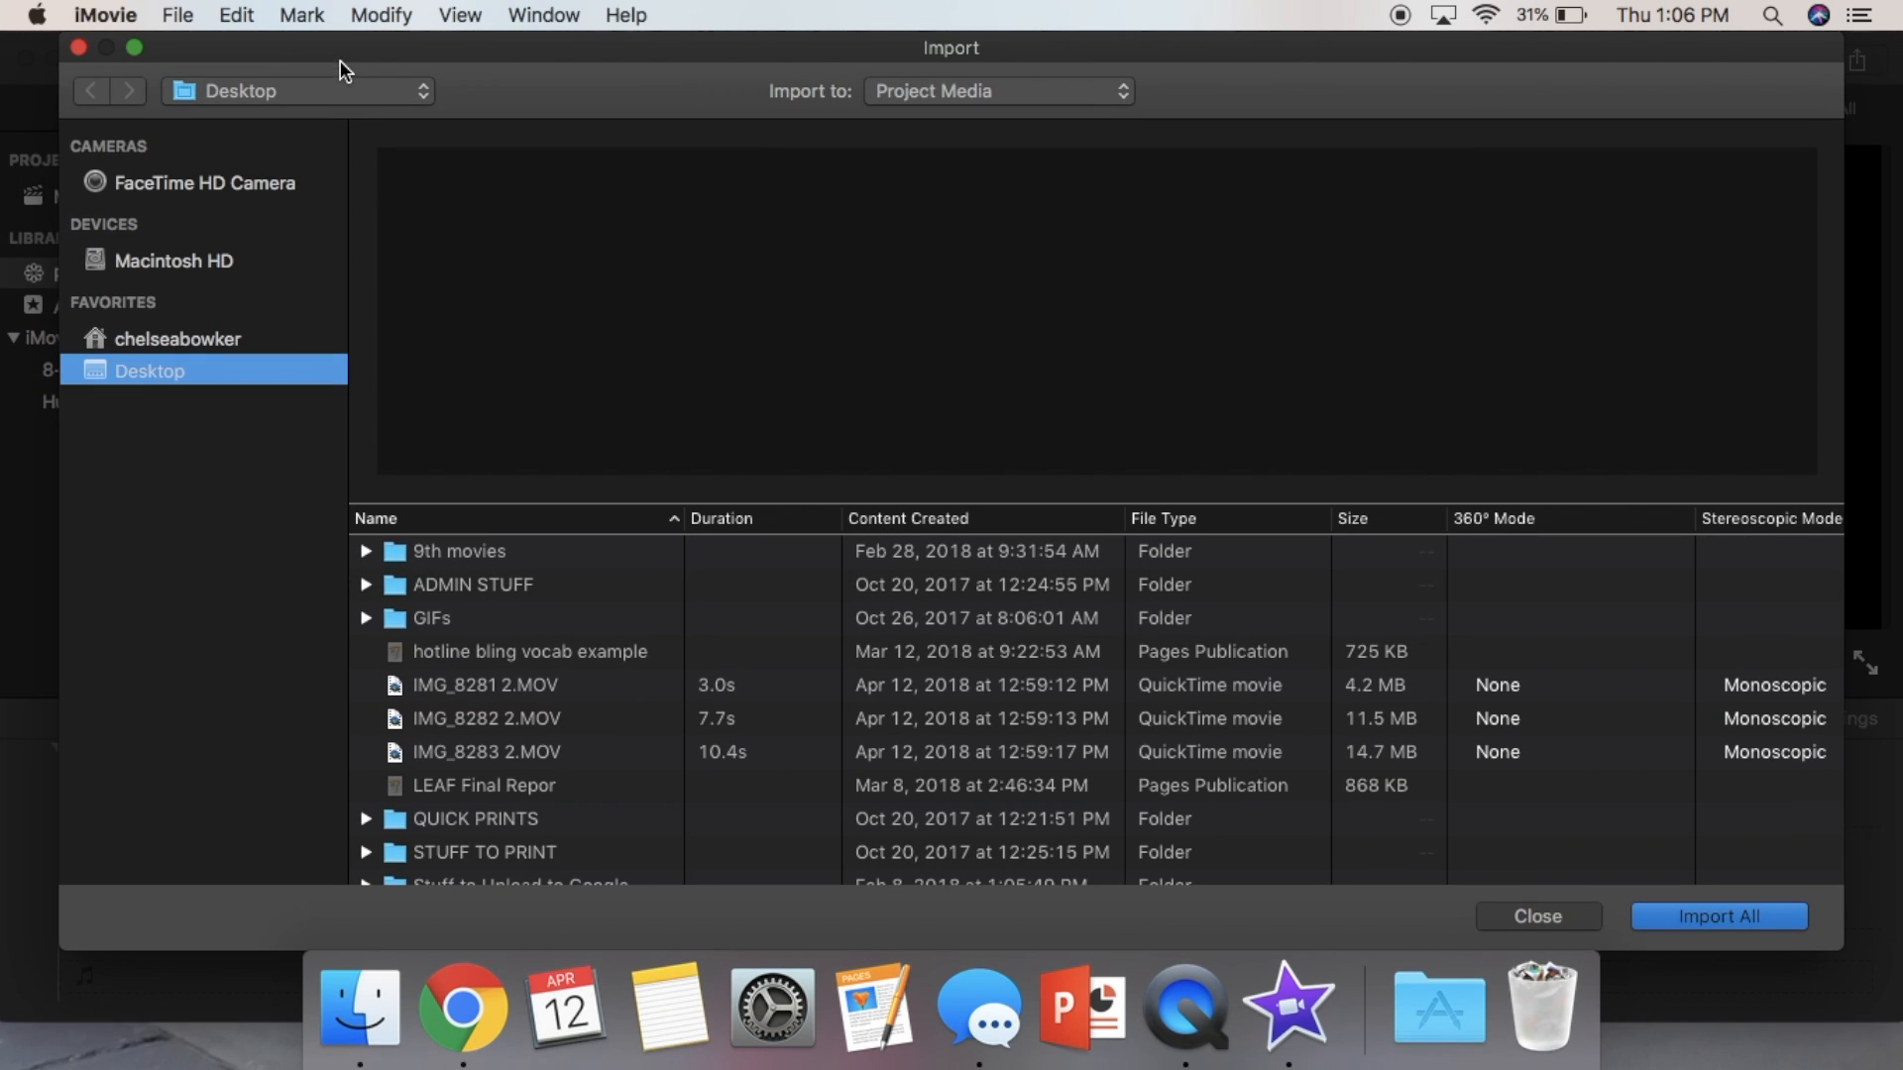
pyautogui.click(526, 684)
pyautogui.click(527, 716)
pyautogui.click(526, 751)
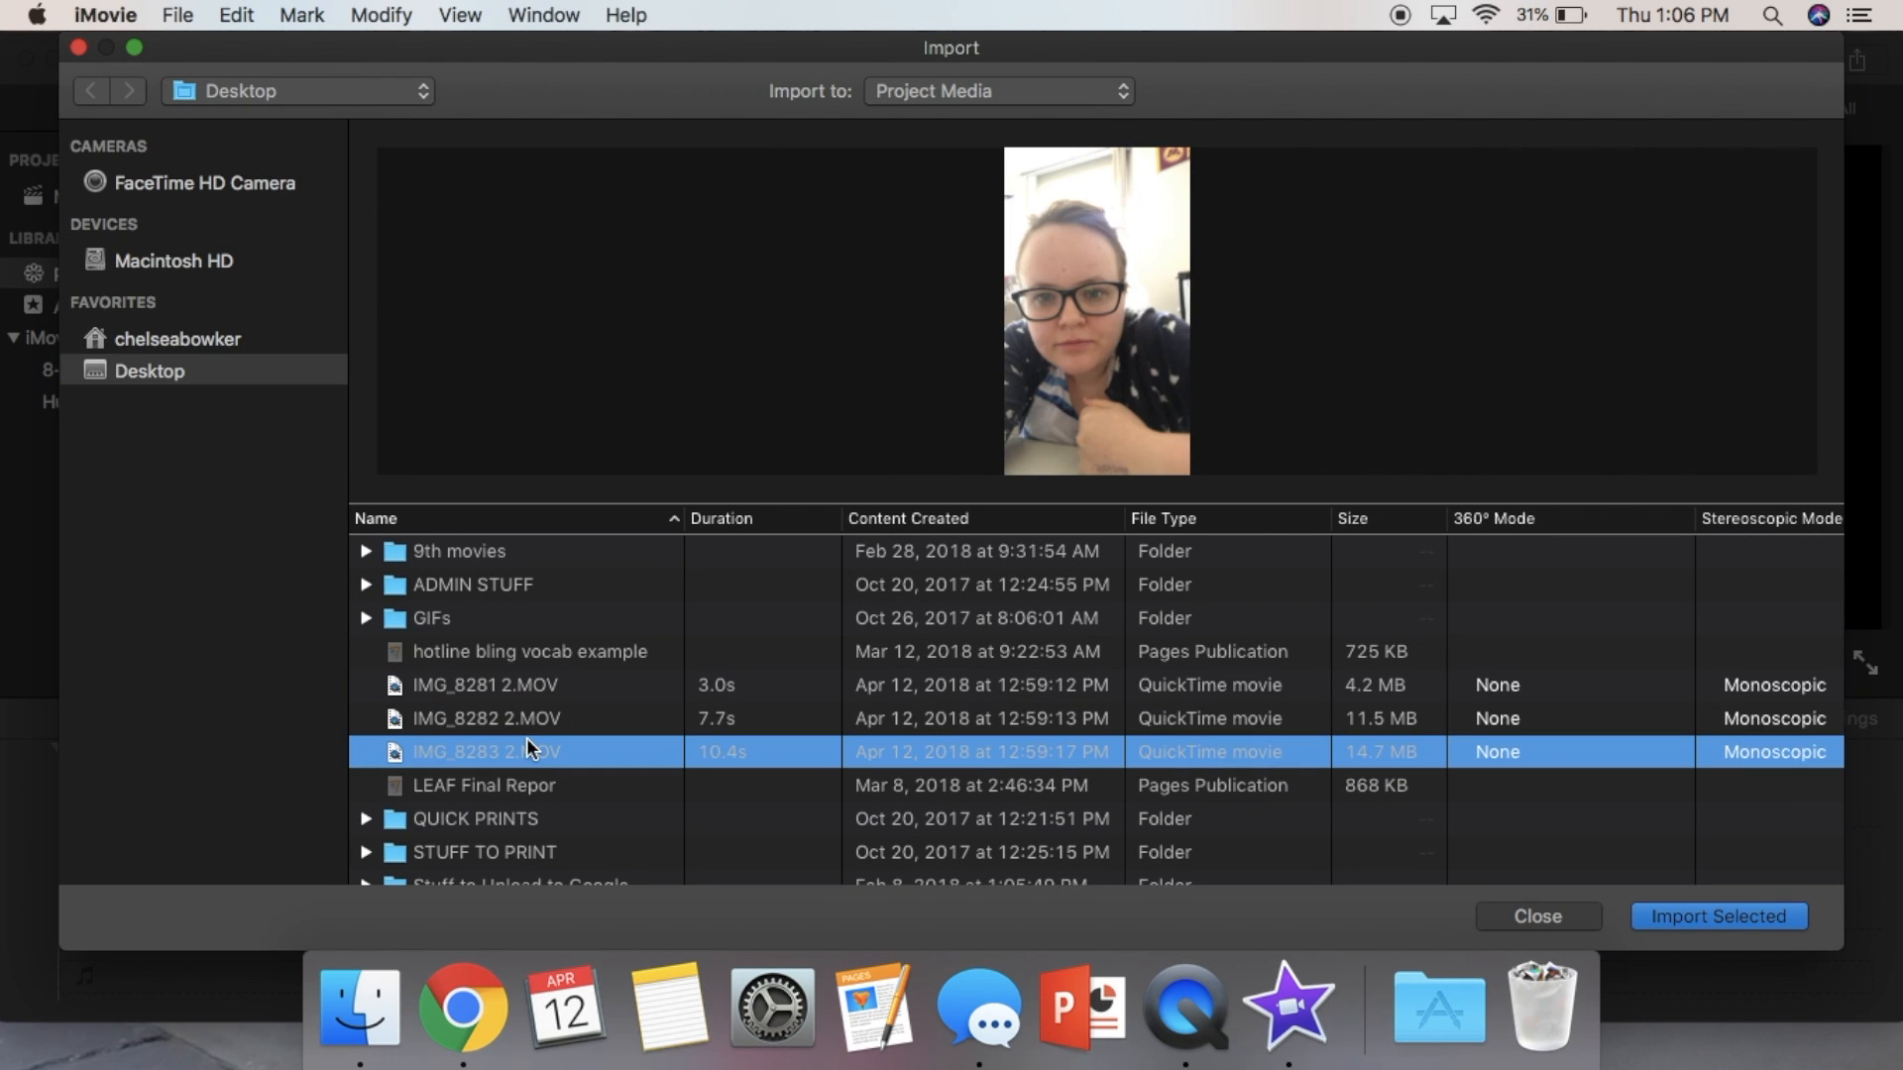
pyautogui.keyDown('shift'); pyautogui.click(496, 664); pyautogui.keyUp('shift')
pyautogui.click(496, 664)
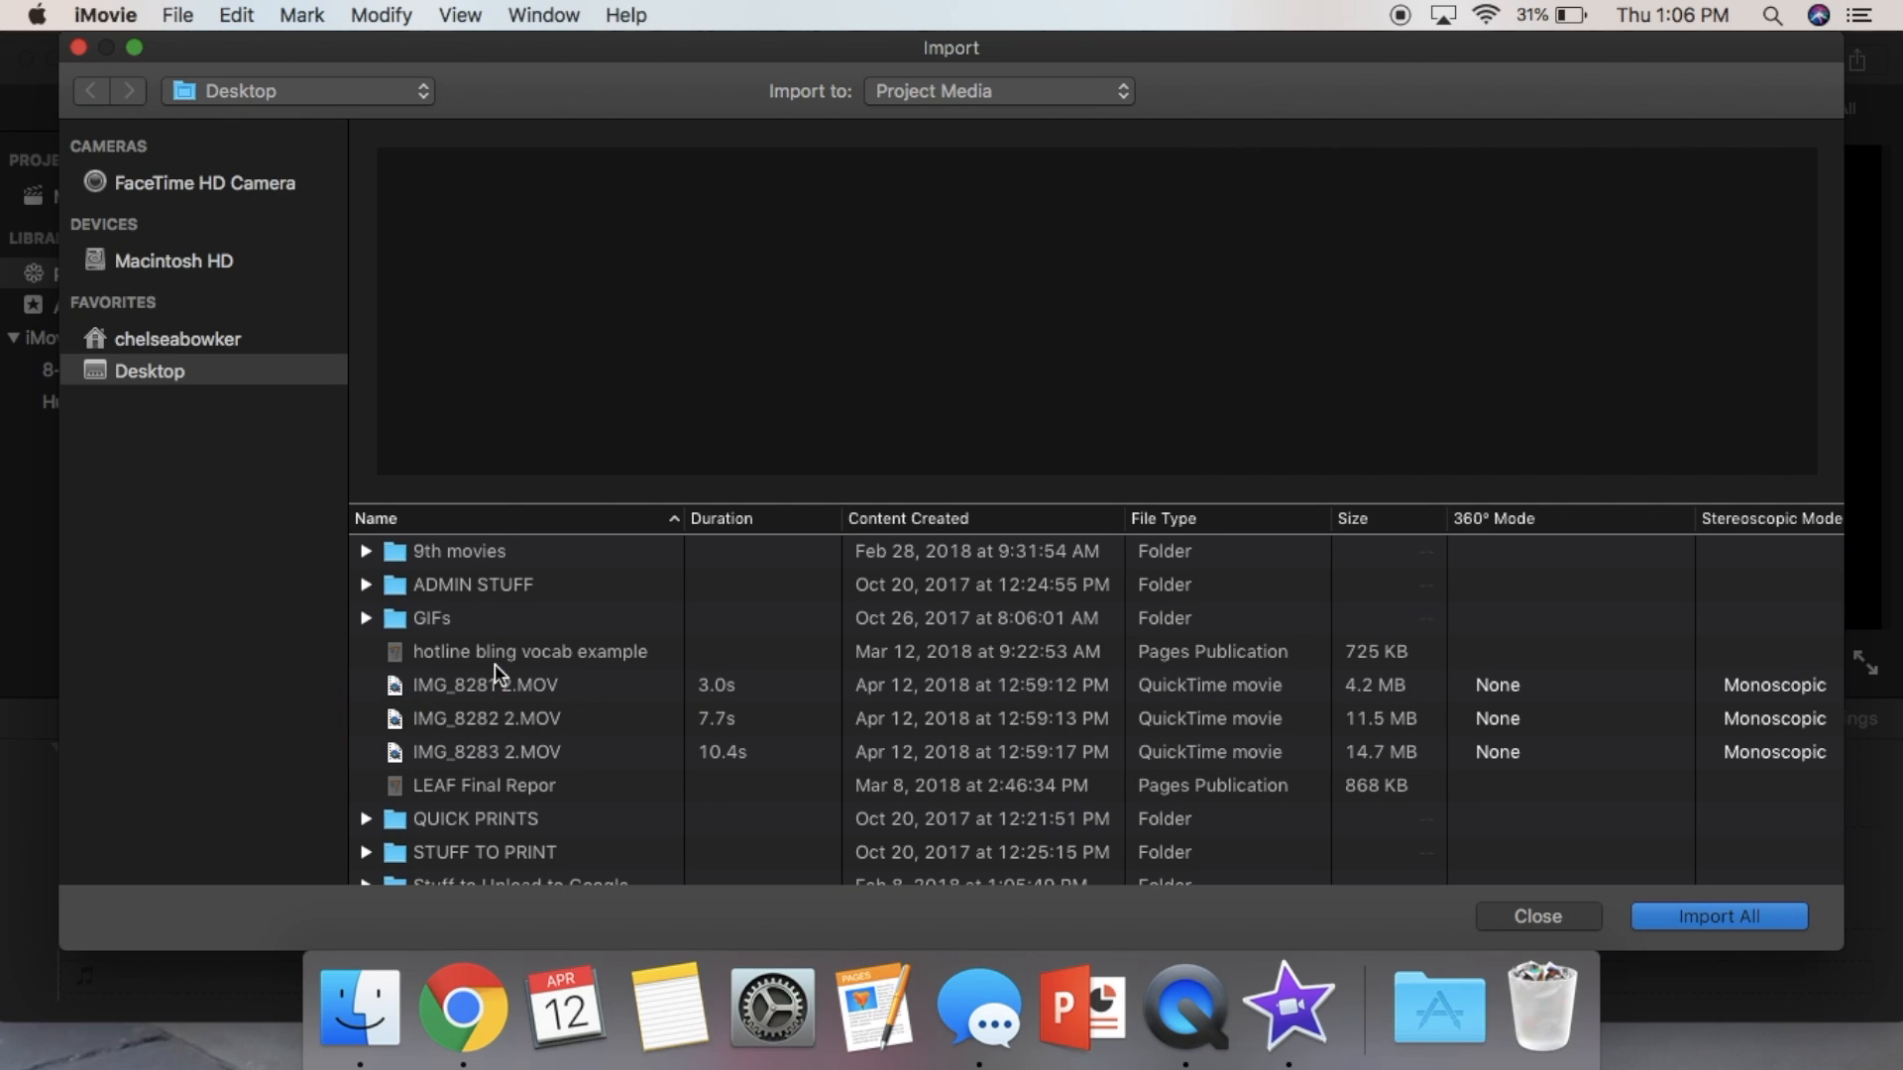
pyautogui.click(491, 675)
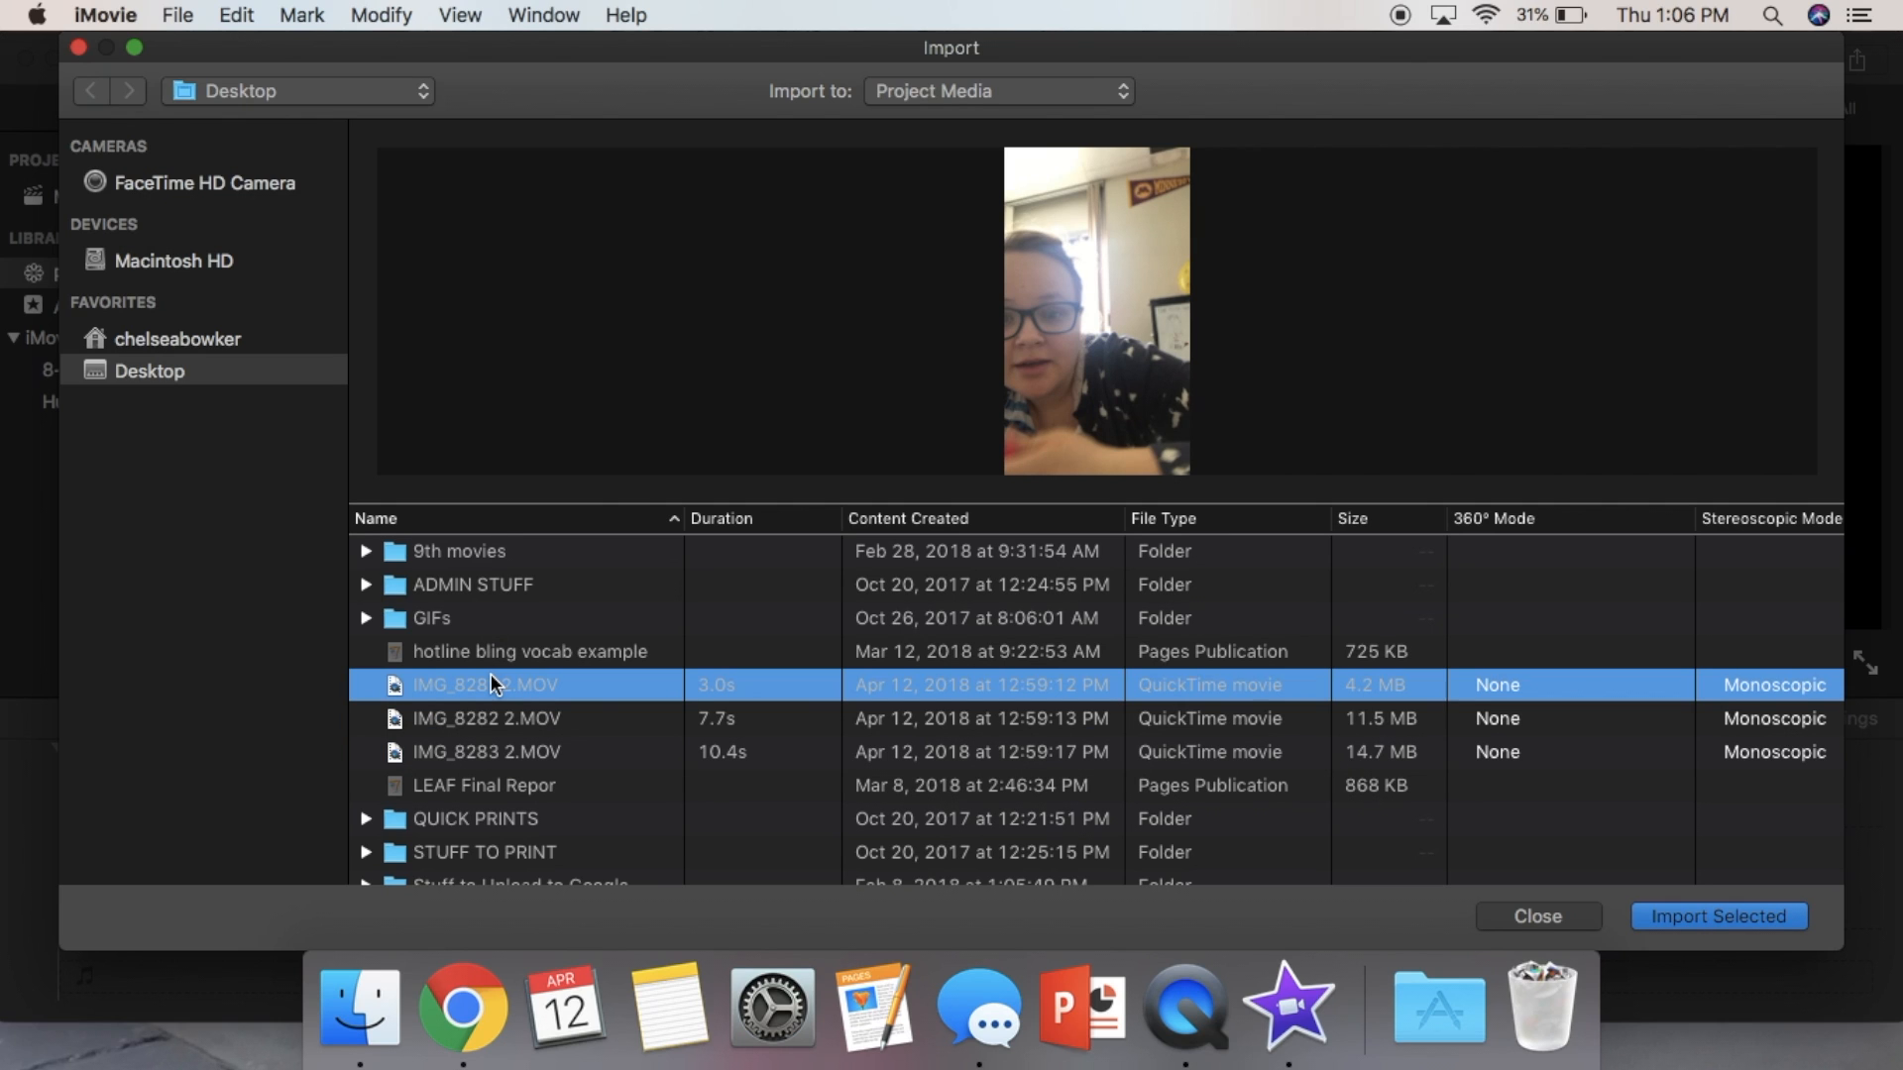
pyautogui.keyDown('shift'); pyautogui.click(543, 755); pyautogui.keyUp('shift')
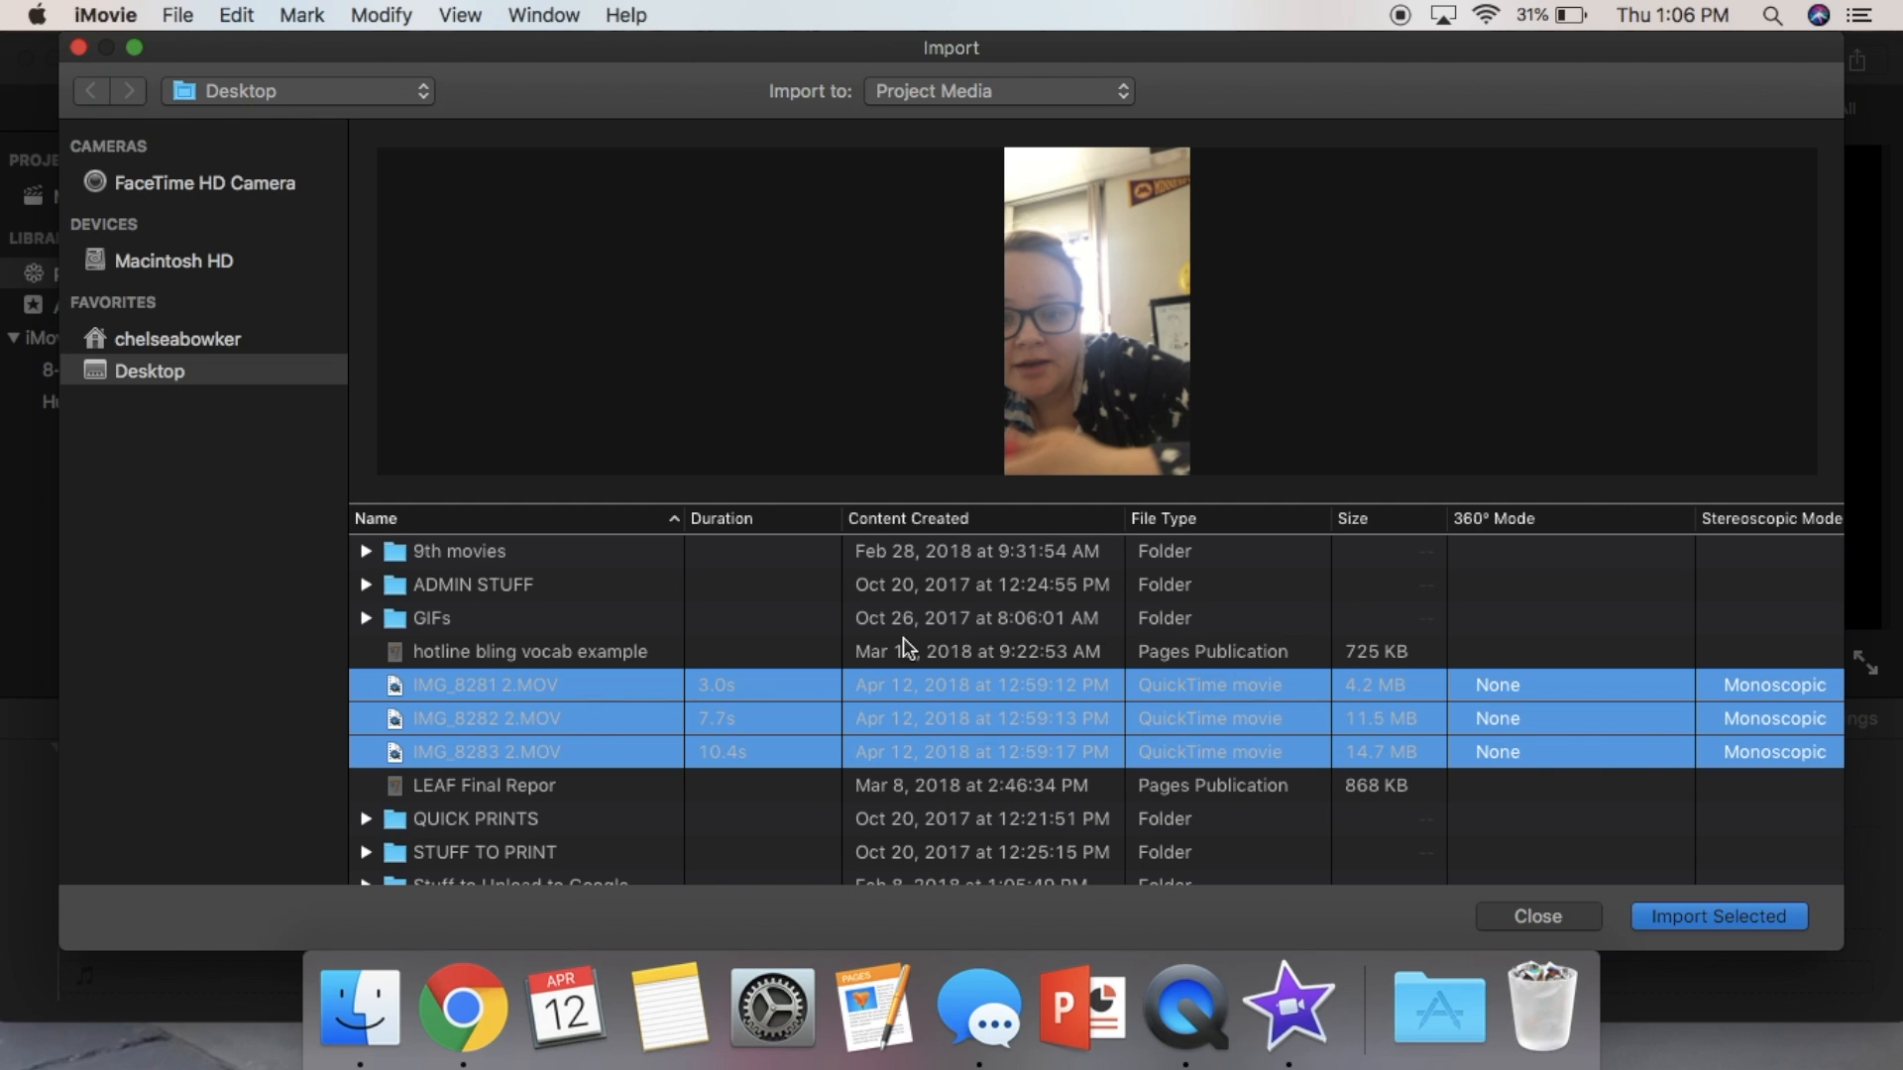
pyautogui.click(1719, 918)
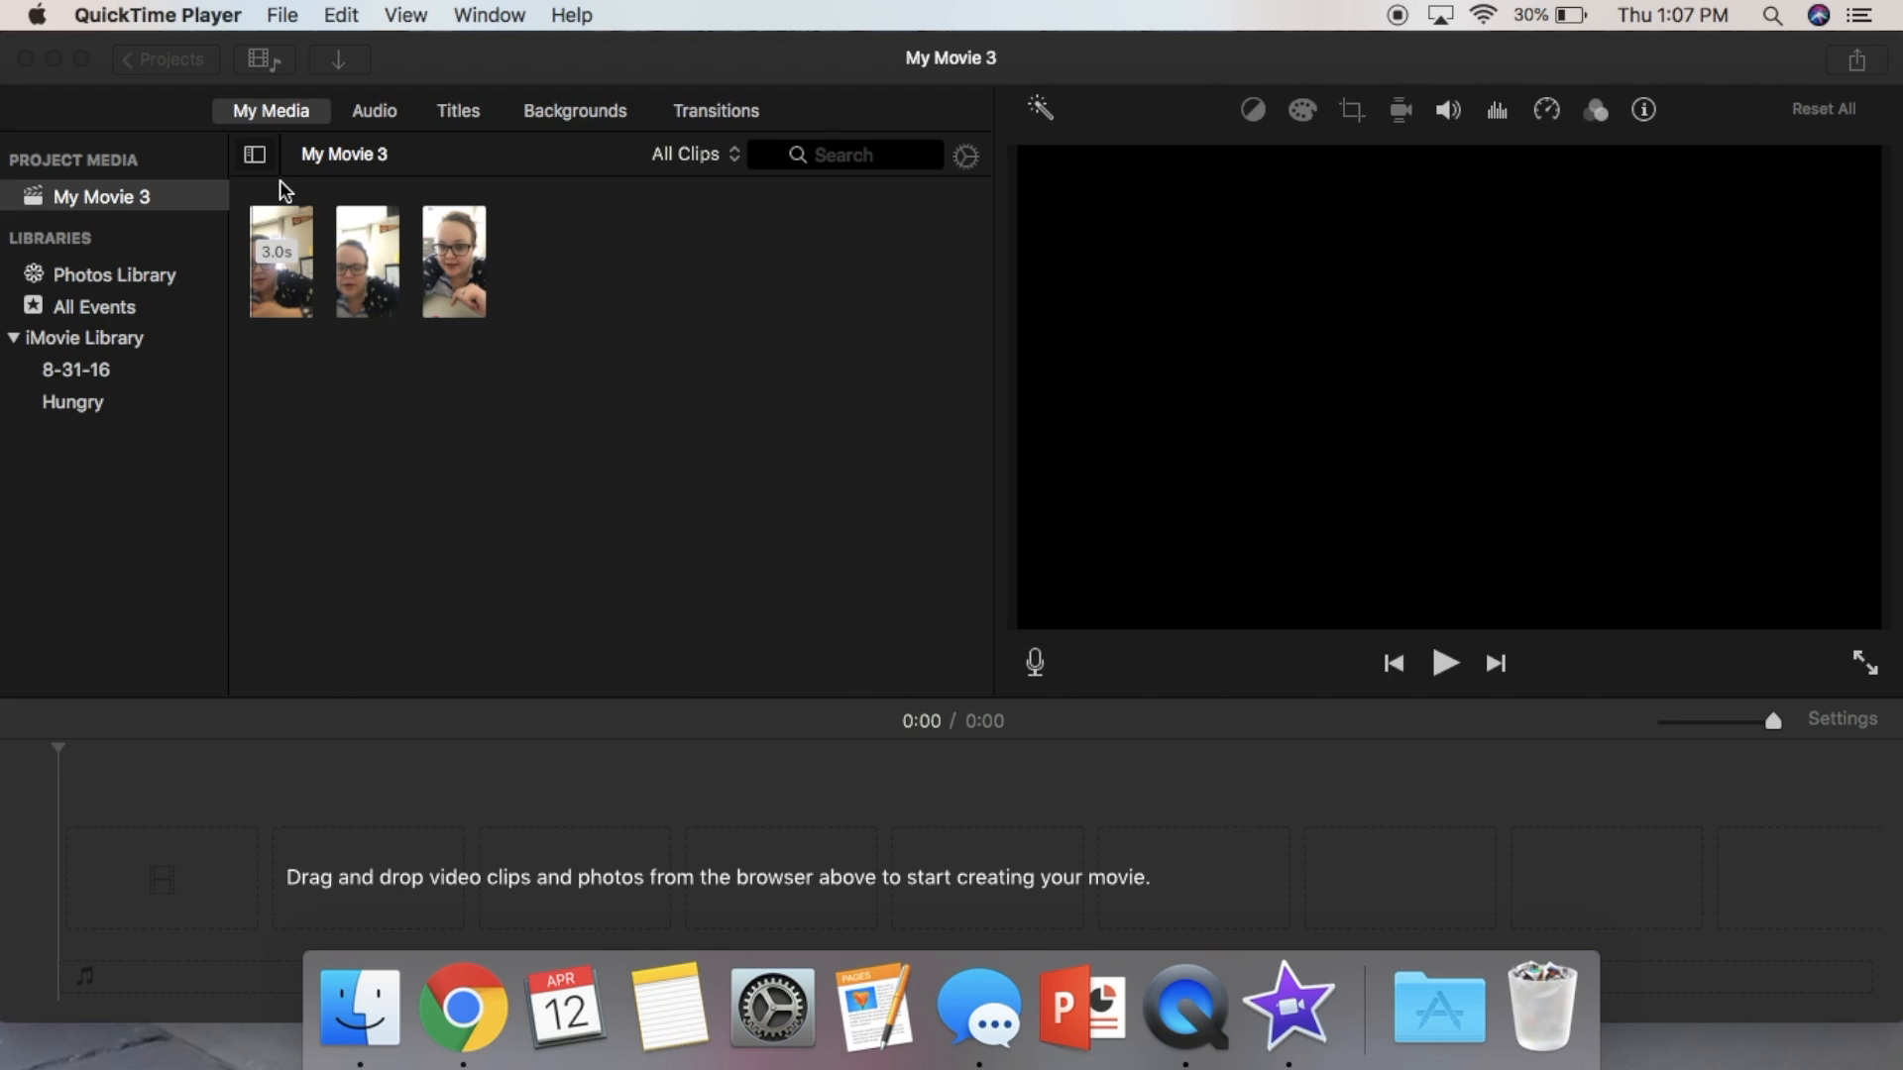
# - Add the three imported clips to the timeline in order
pyautogui.moveTo(280, 297)
pyautogui.mouseDown()
pyautogui.moveTo(199, 607)
pyautogui.moveTo(288, 318)
pyautogui.mouseUp()
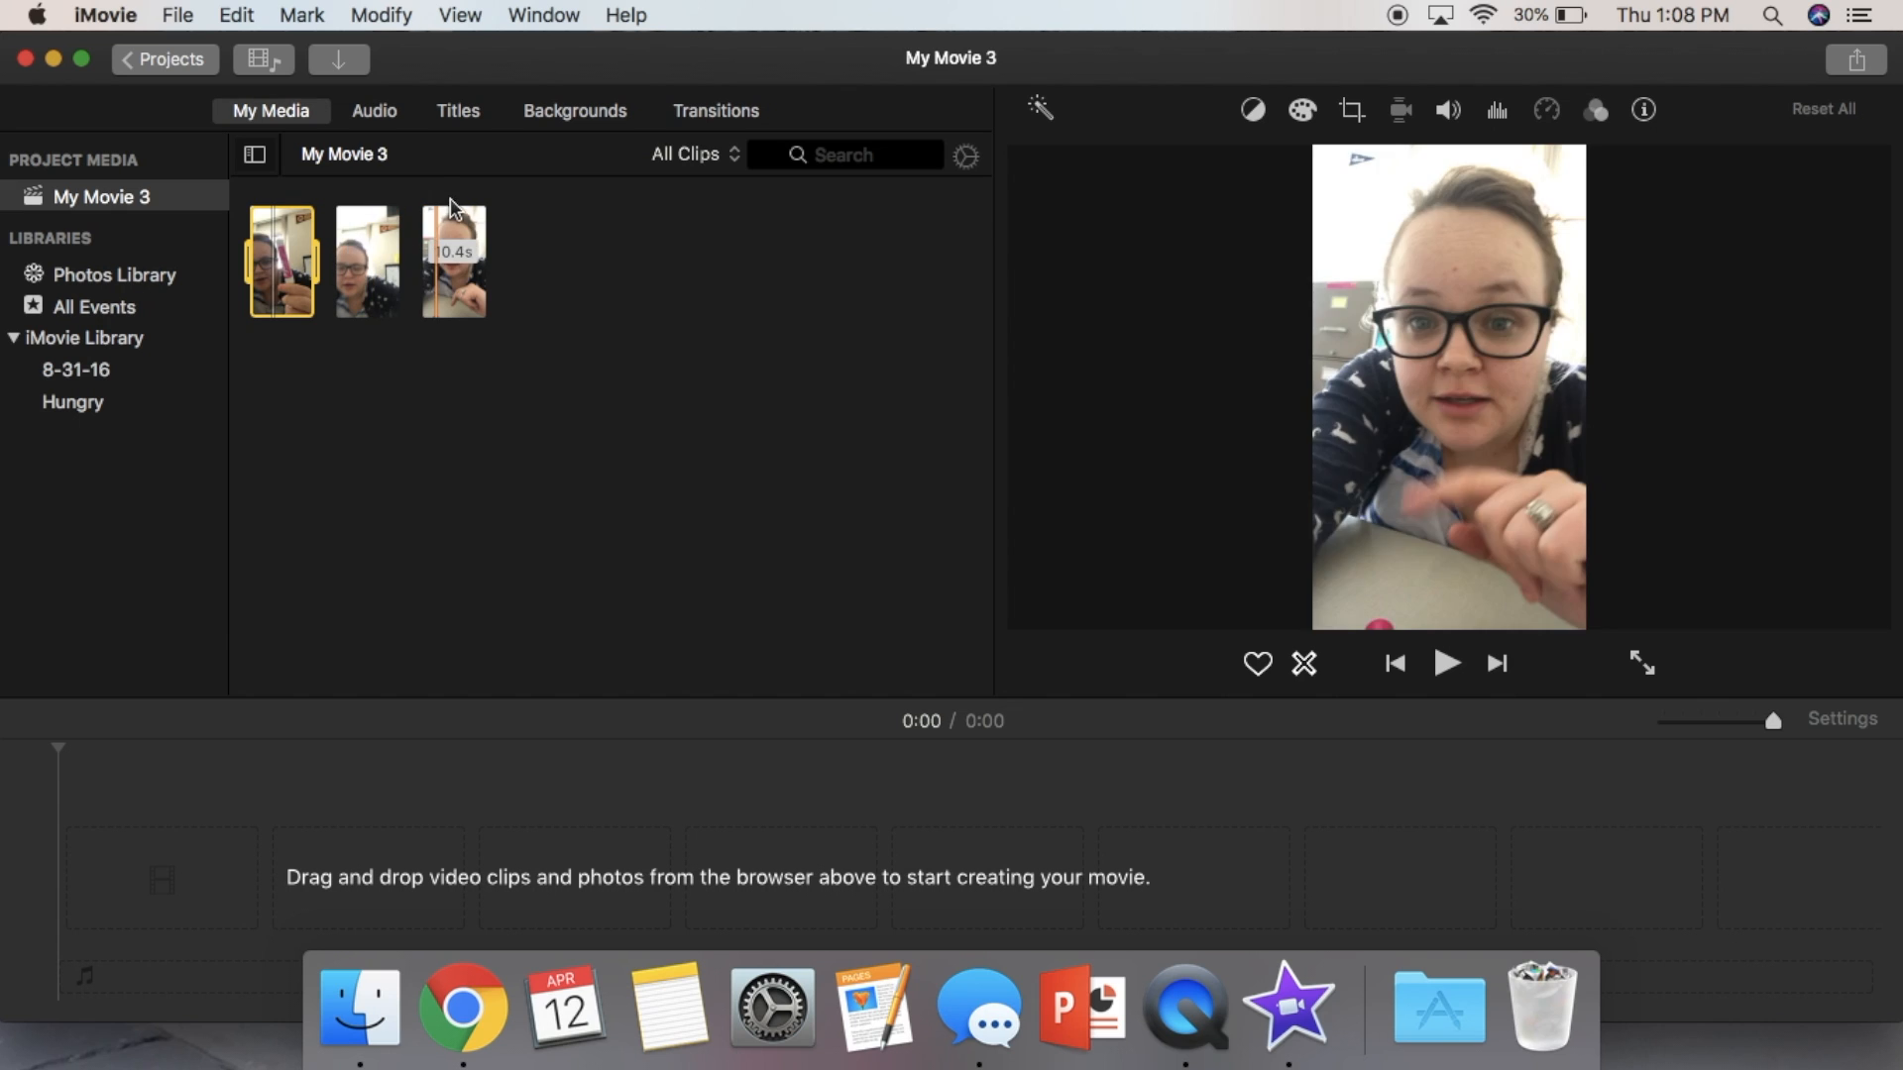
pyautogui.moveTo(277, 294); pyautogui.dragTo(162, 899)
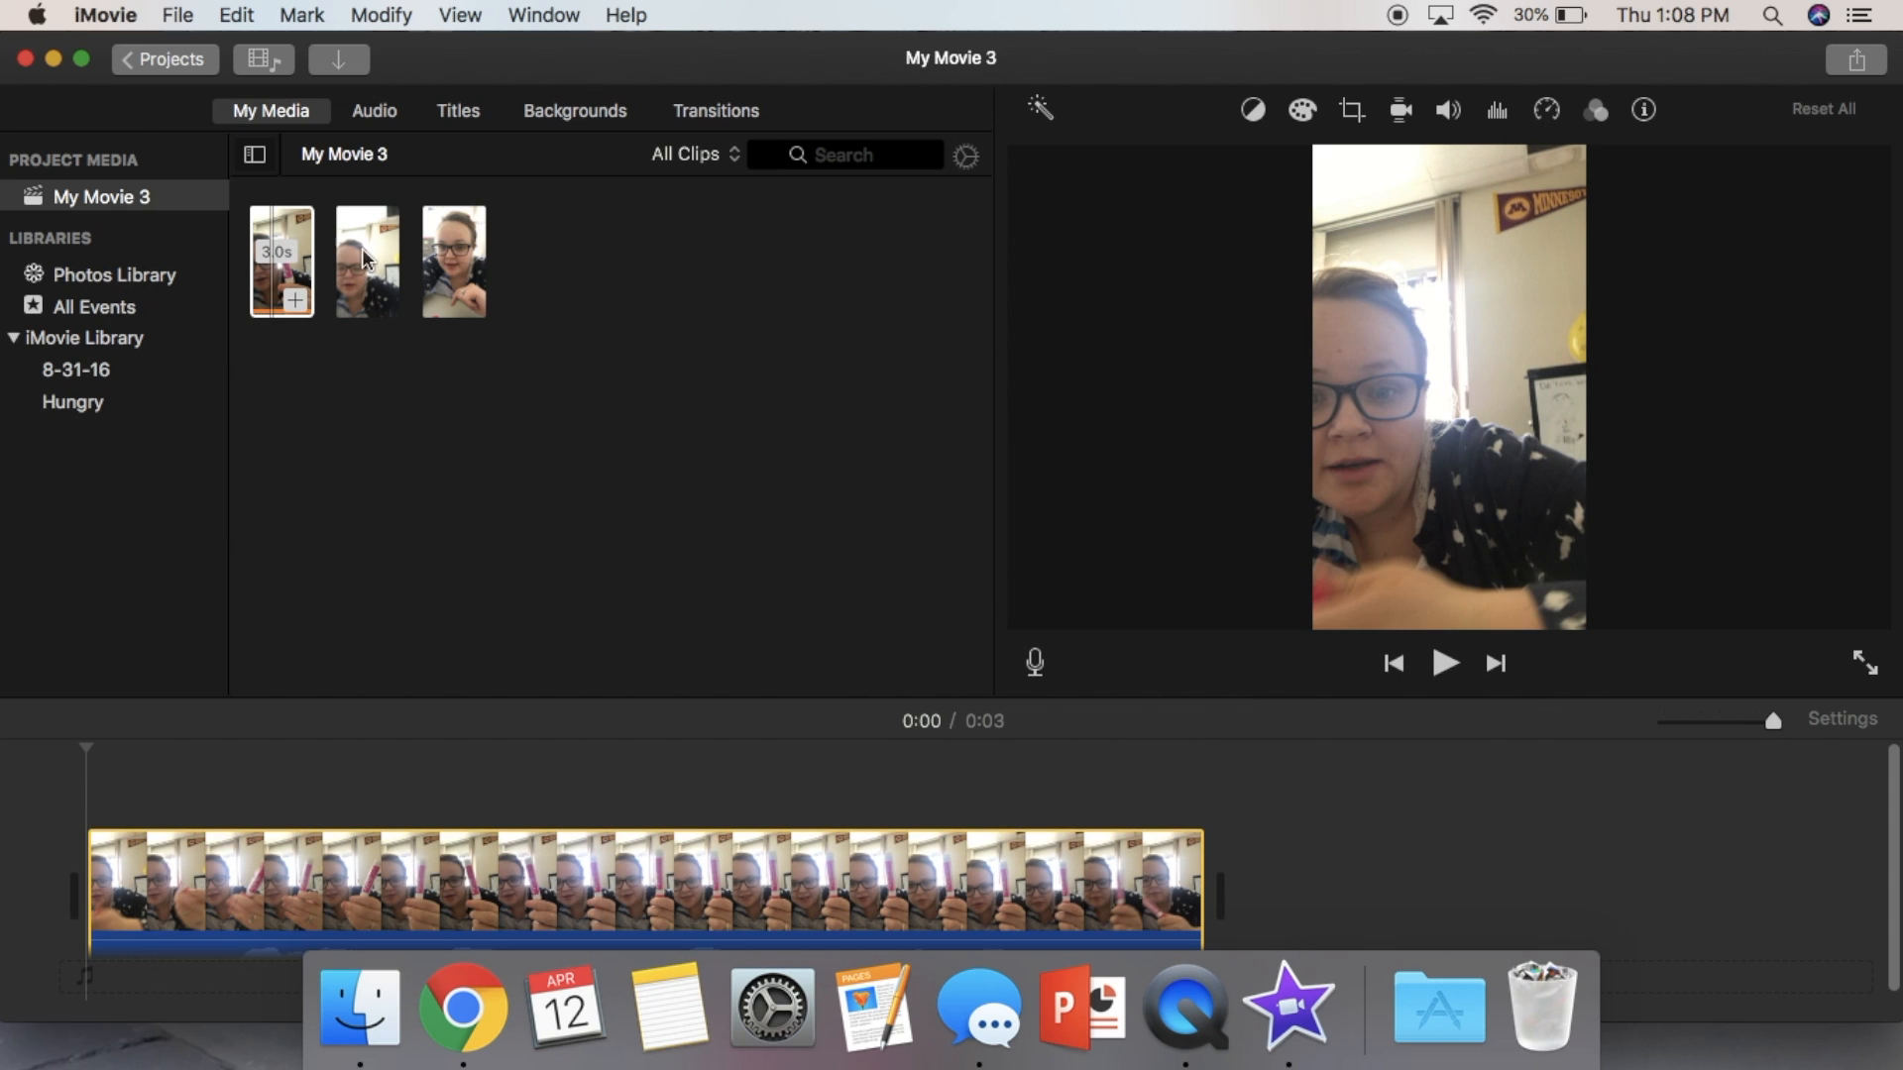
pyautogui.moveTo(370, 259); pyautogui.dragTo(1324, 866)
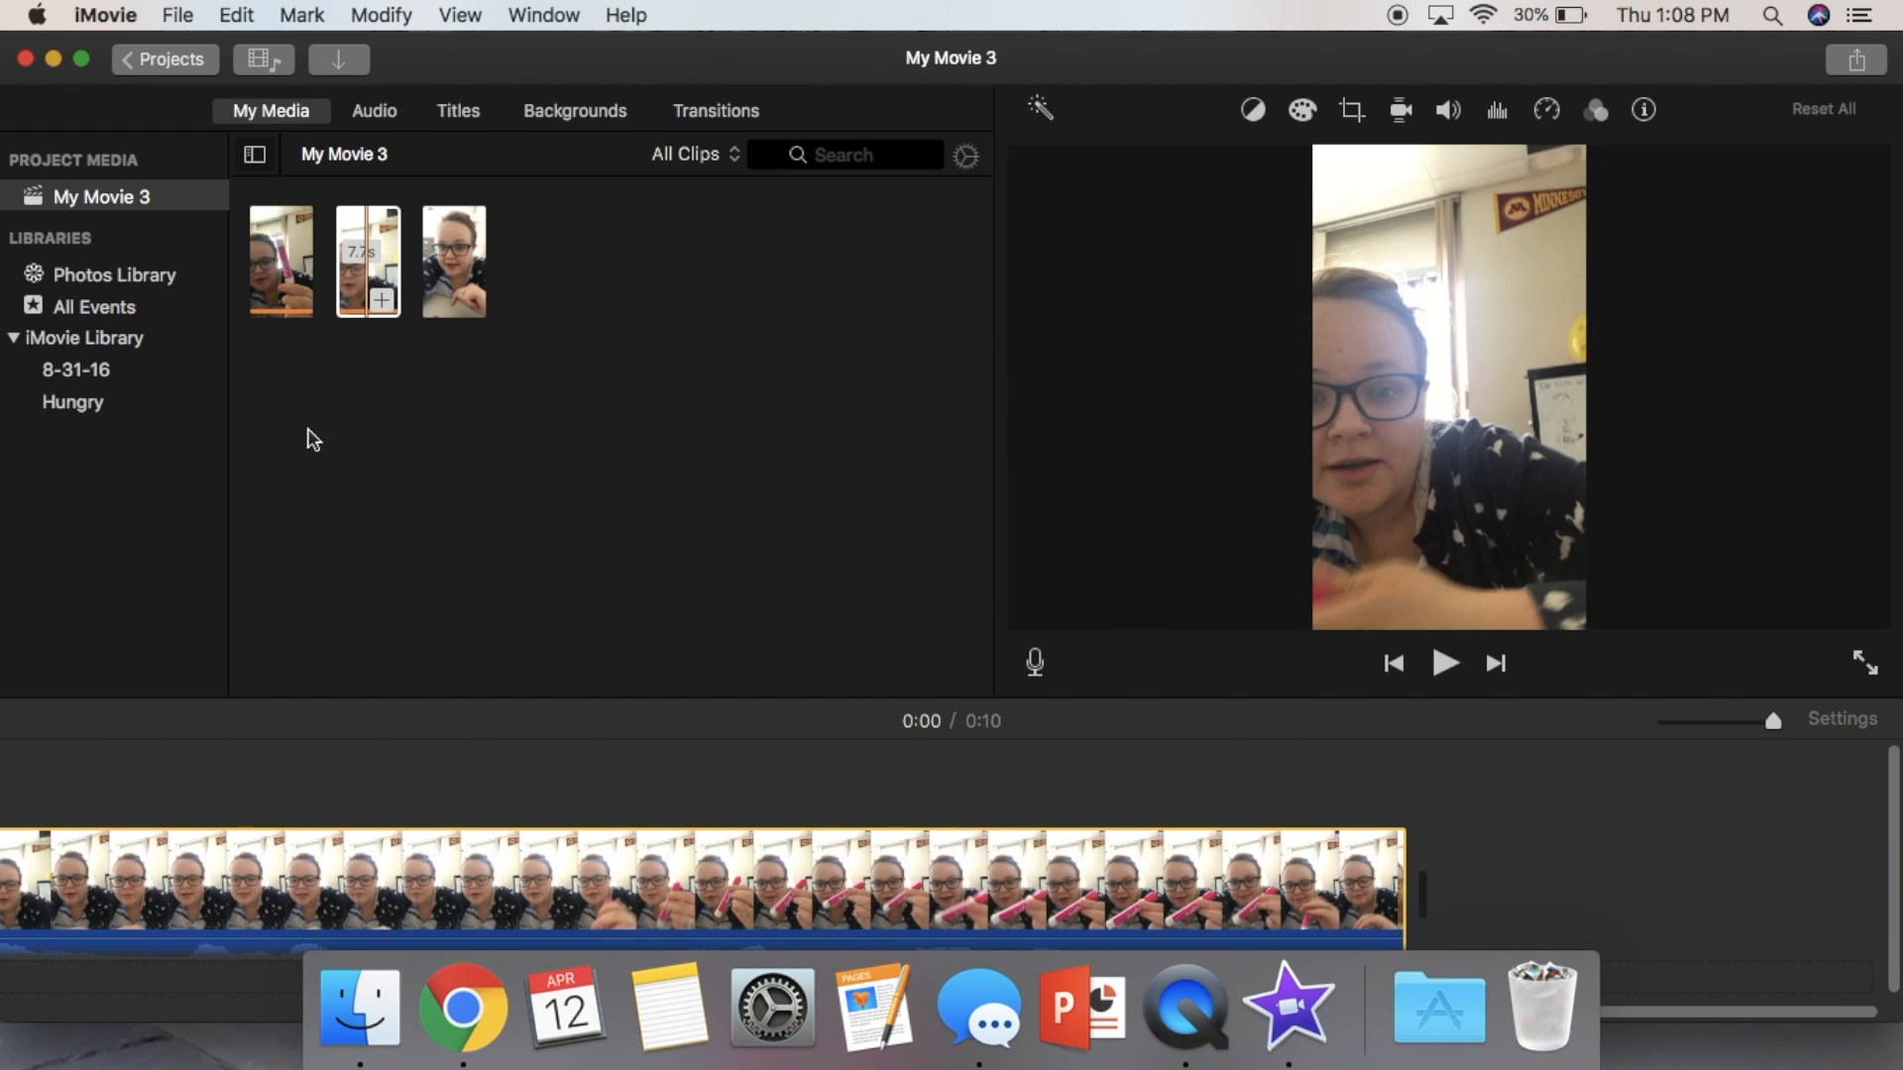
pyautogui.moveTo(448, 278); pyautogui.dragTo(1455, 907)
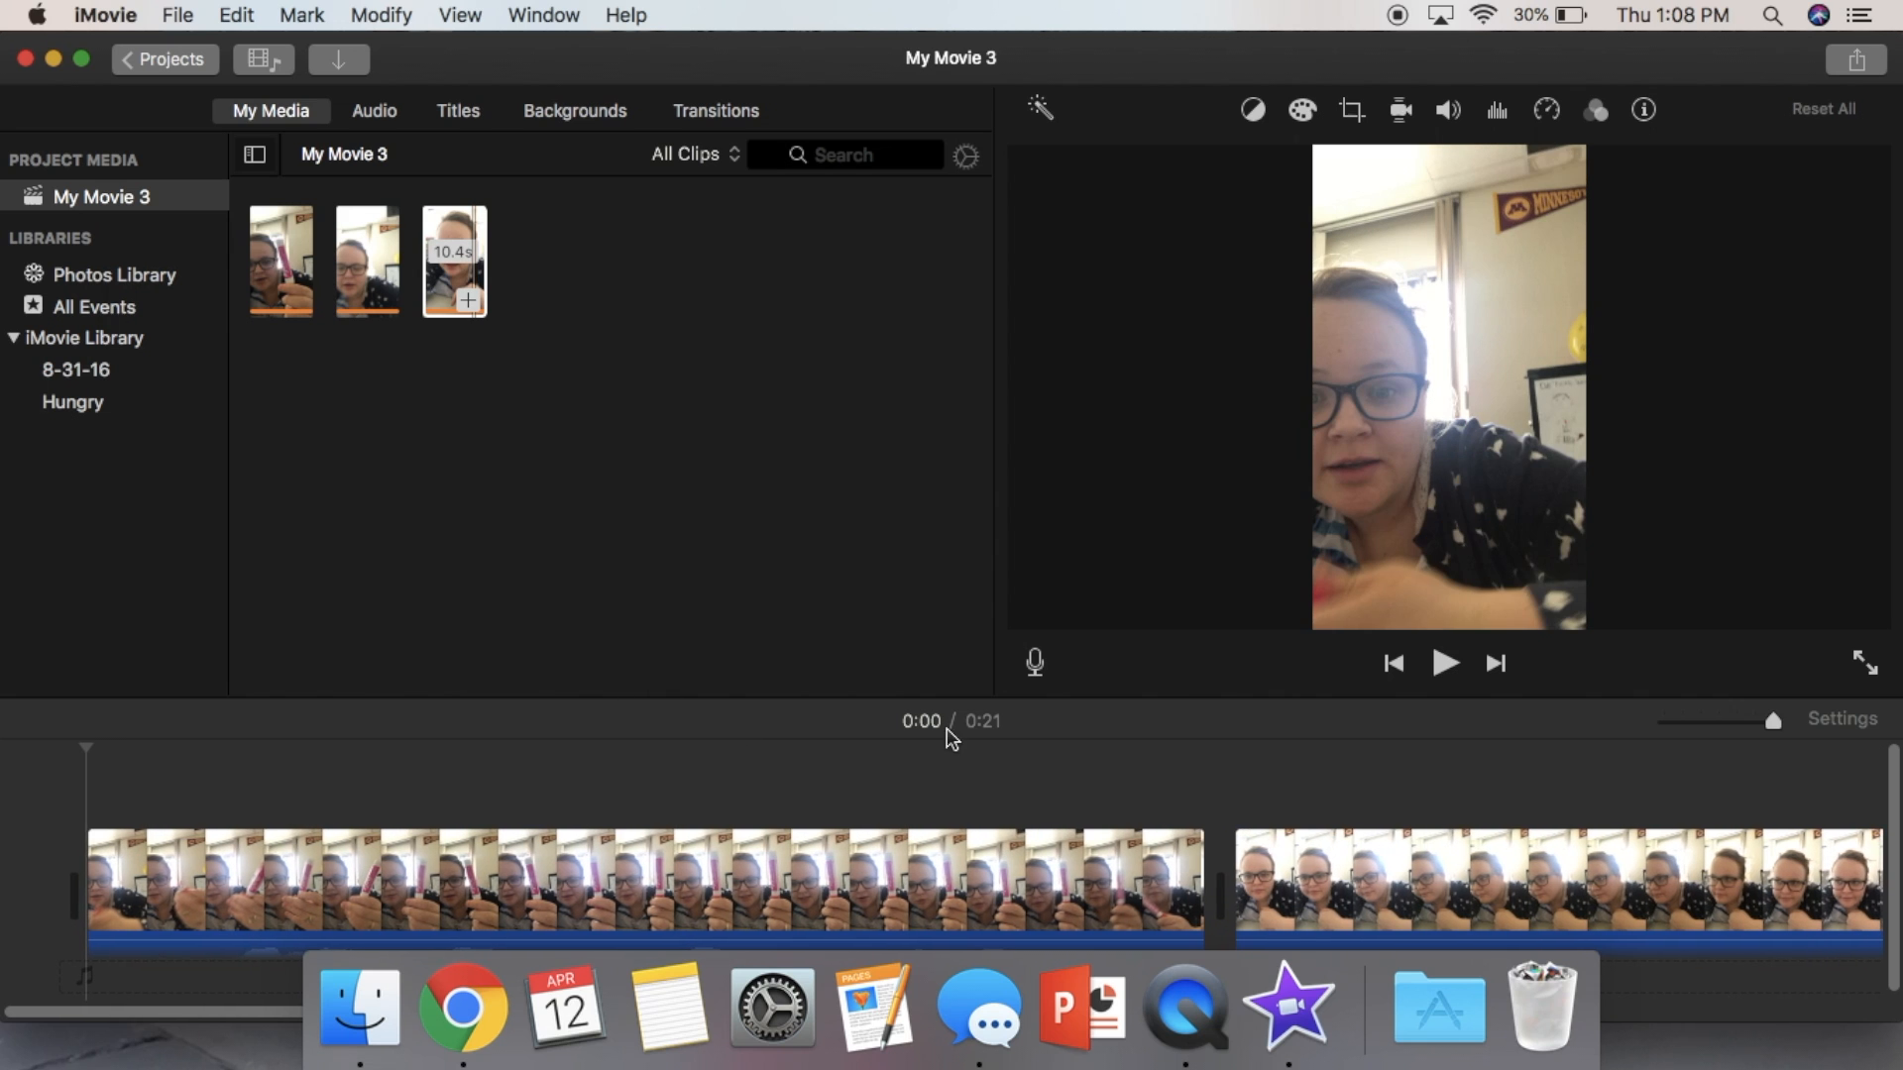
# - Play back the timeline to review the second clip and locate where to cut it
pyautogui.click(1447, 664)
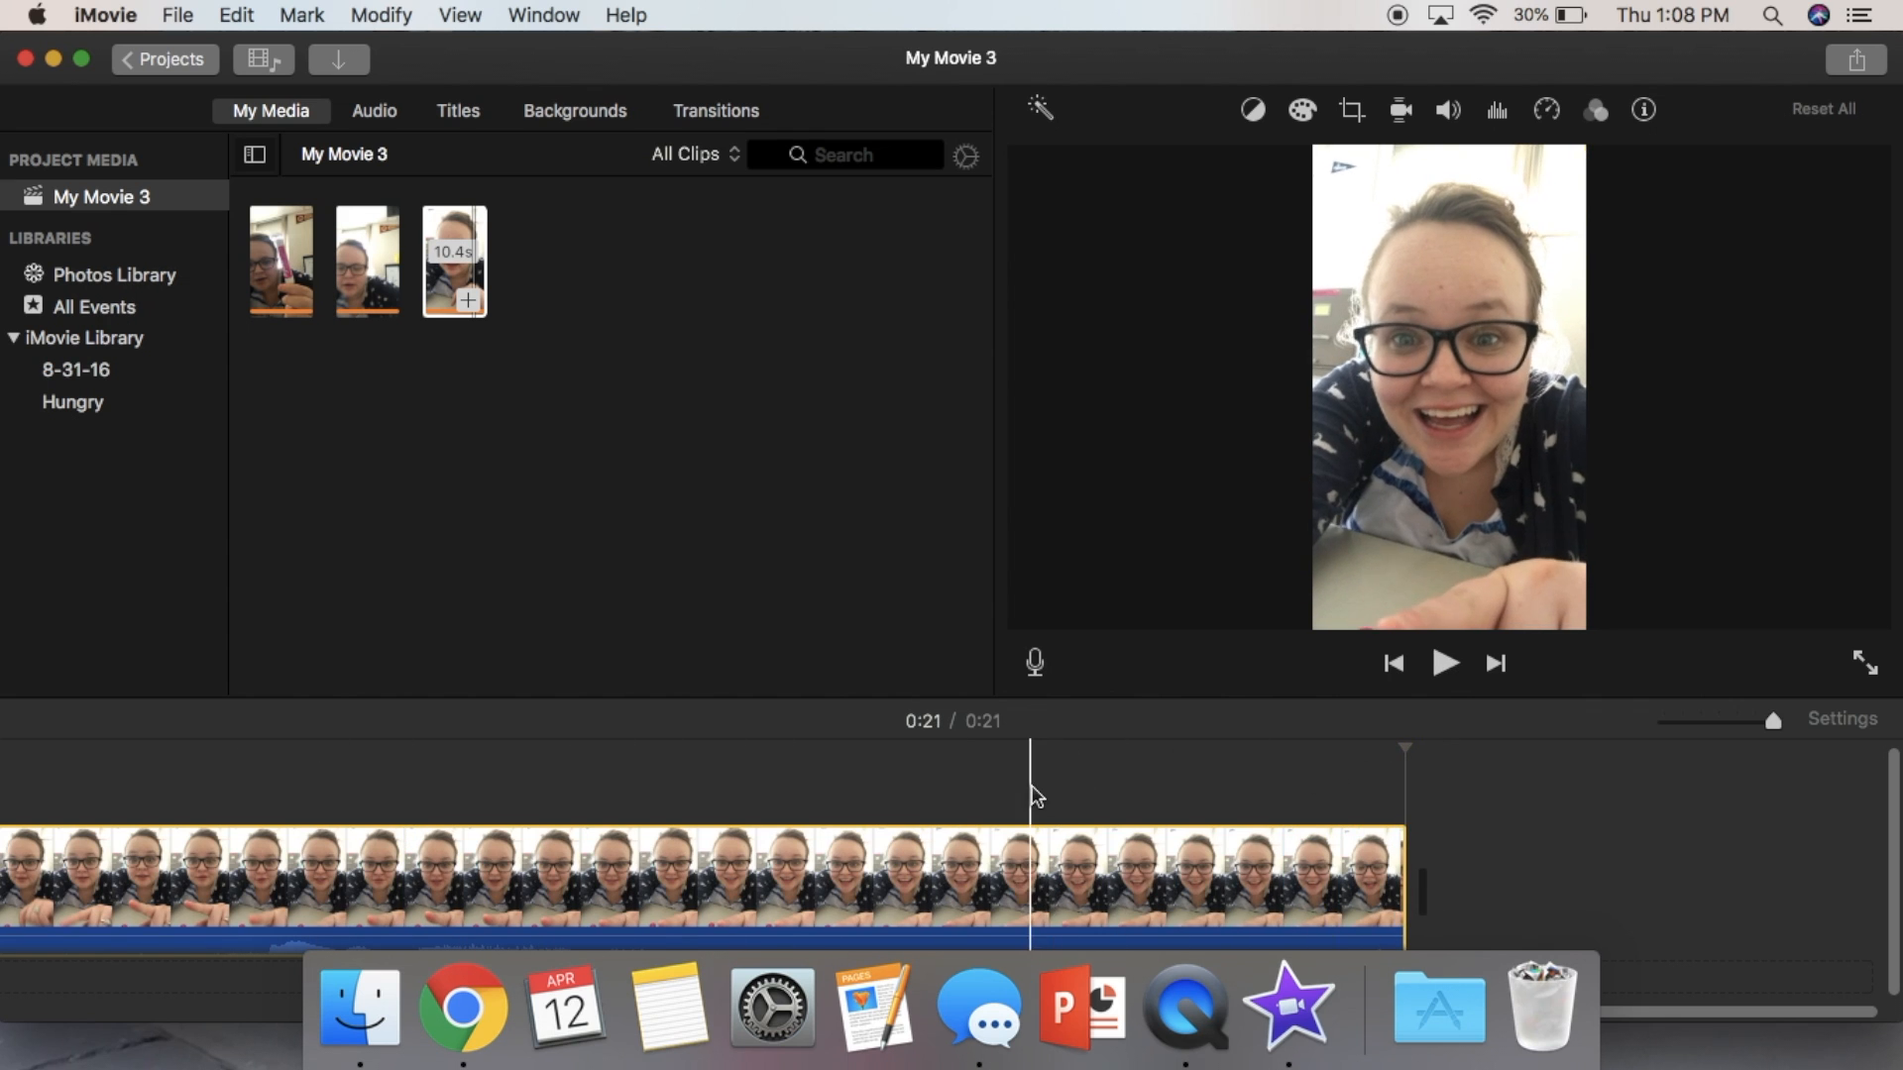
pyautogui.hscroll(-1, 749, 831)
pyautogui.hscroll(-10, 748, 830)
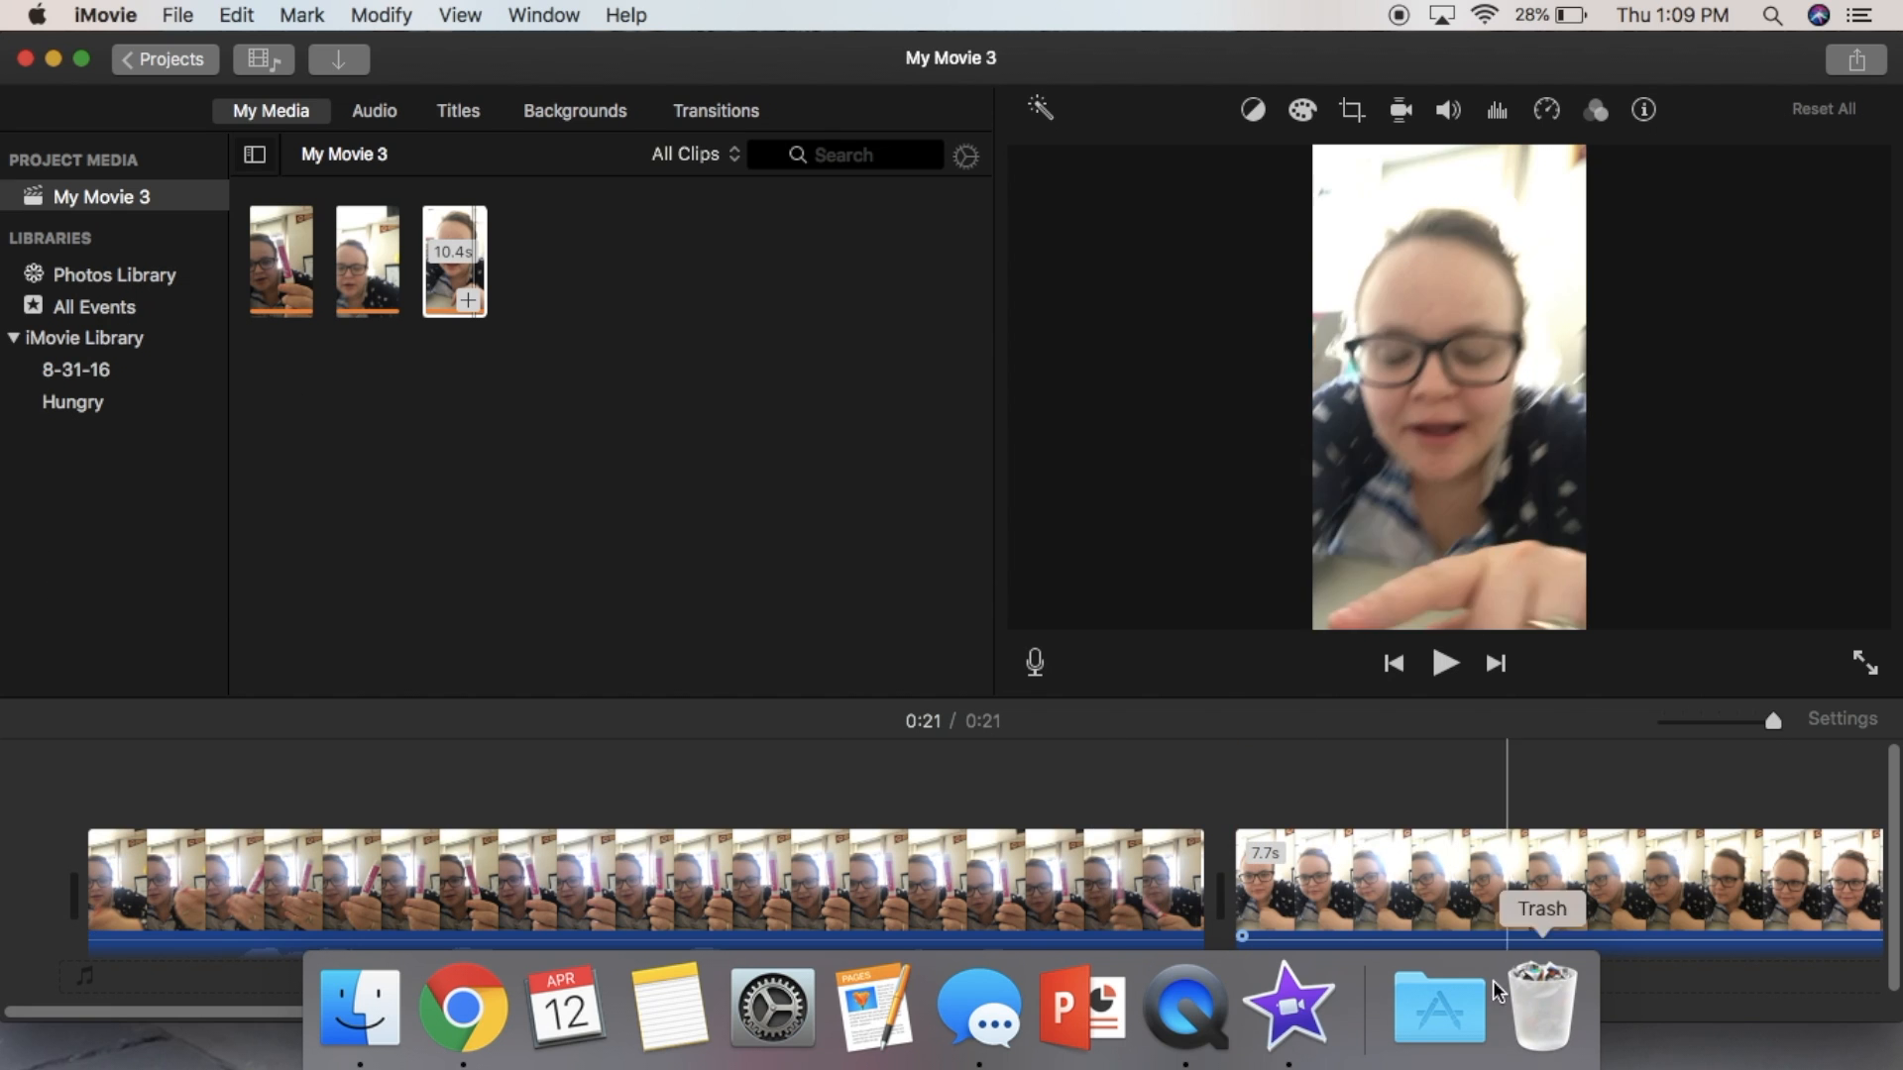
pyautogui.hscroll(5, 1340, 942)
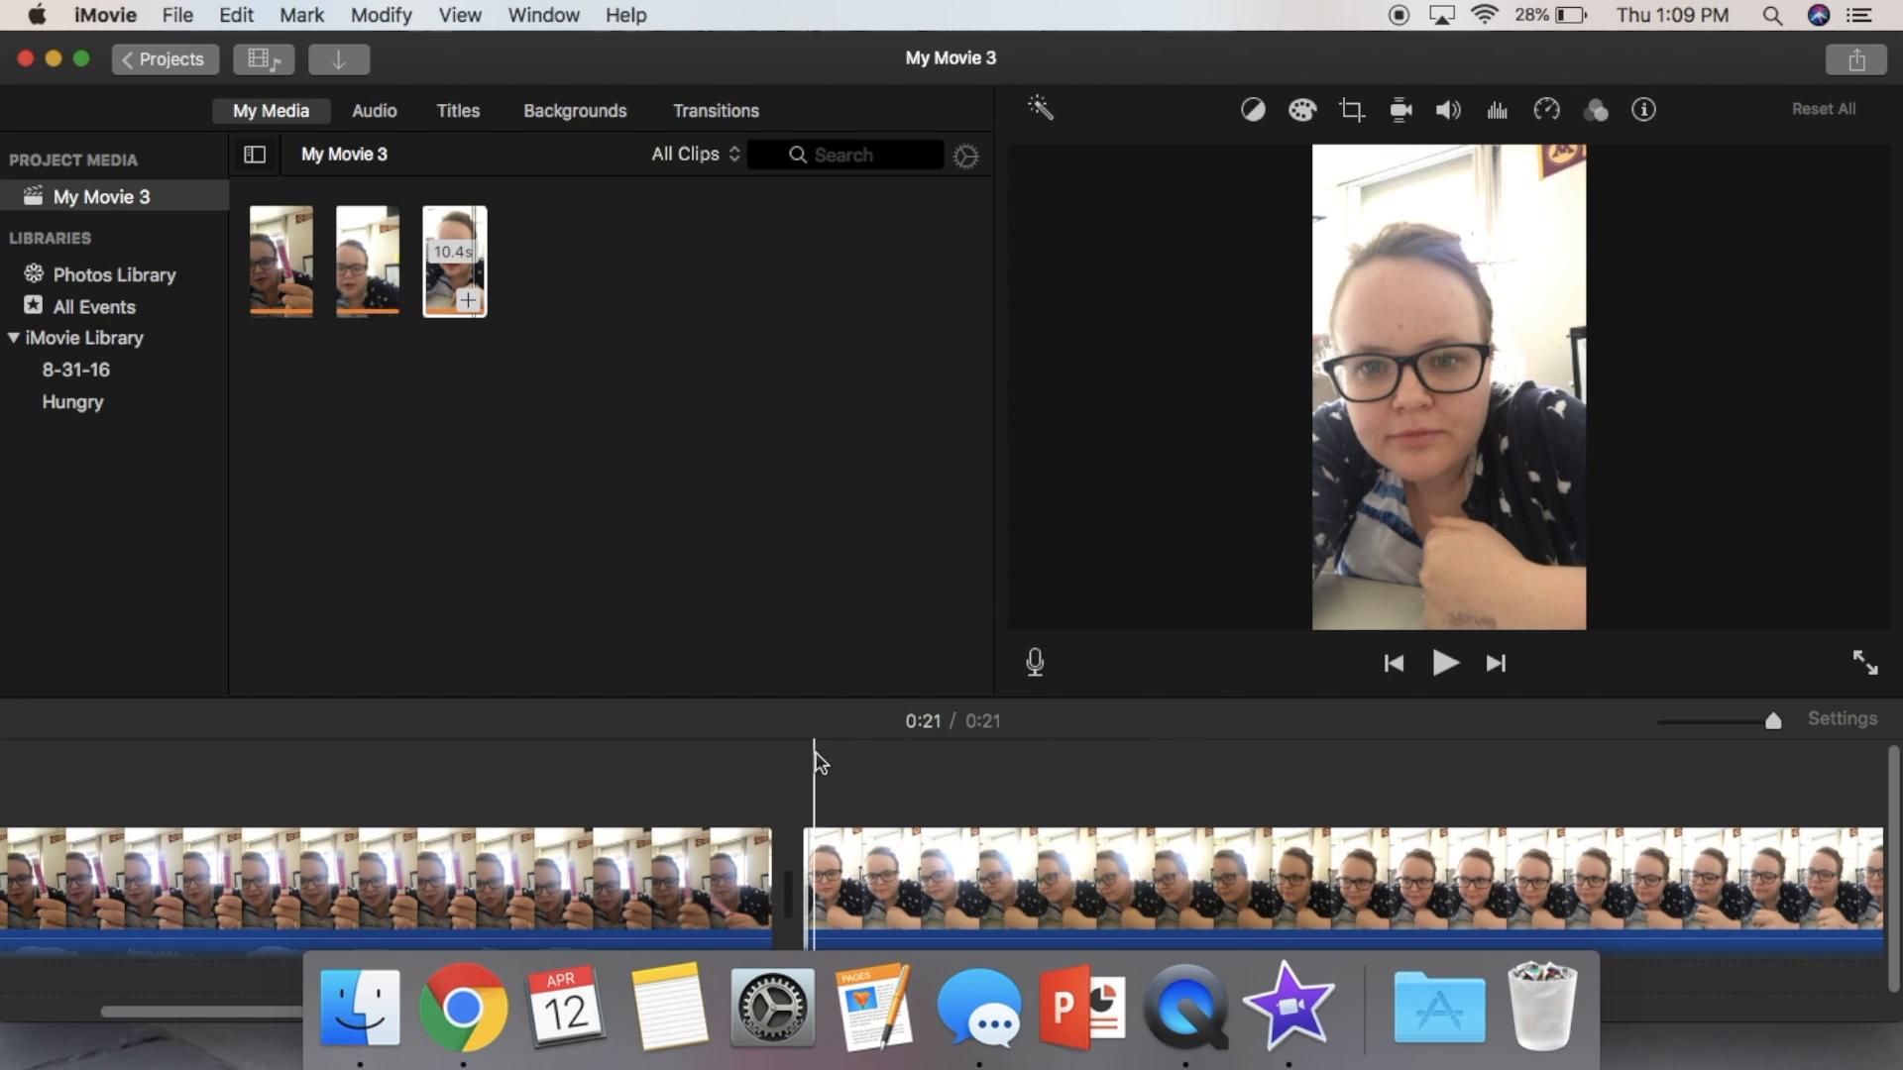
pyautogui.click(826, 858)
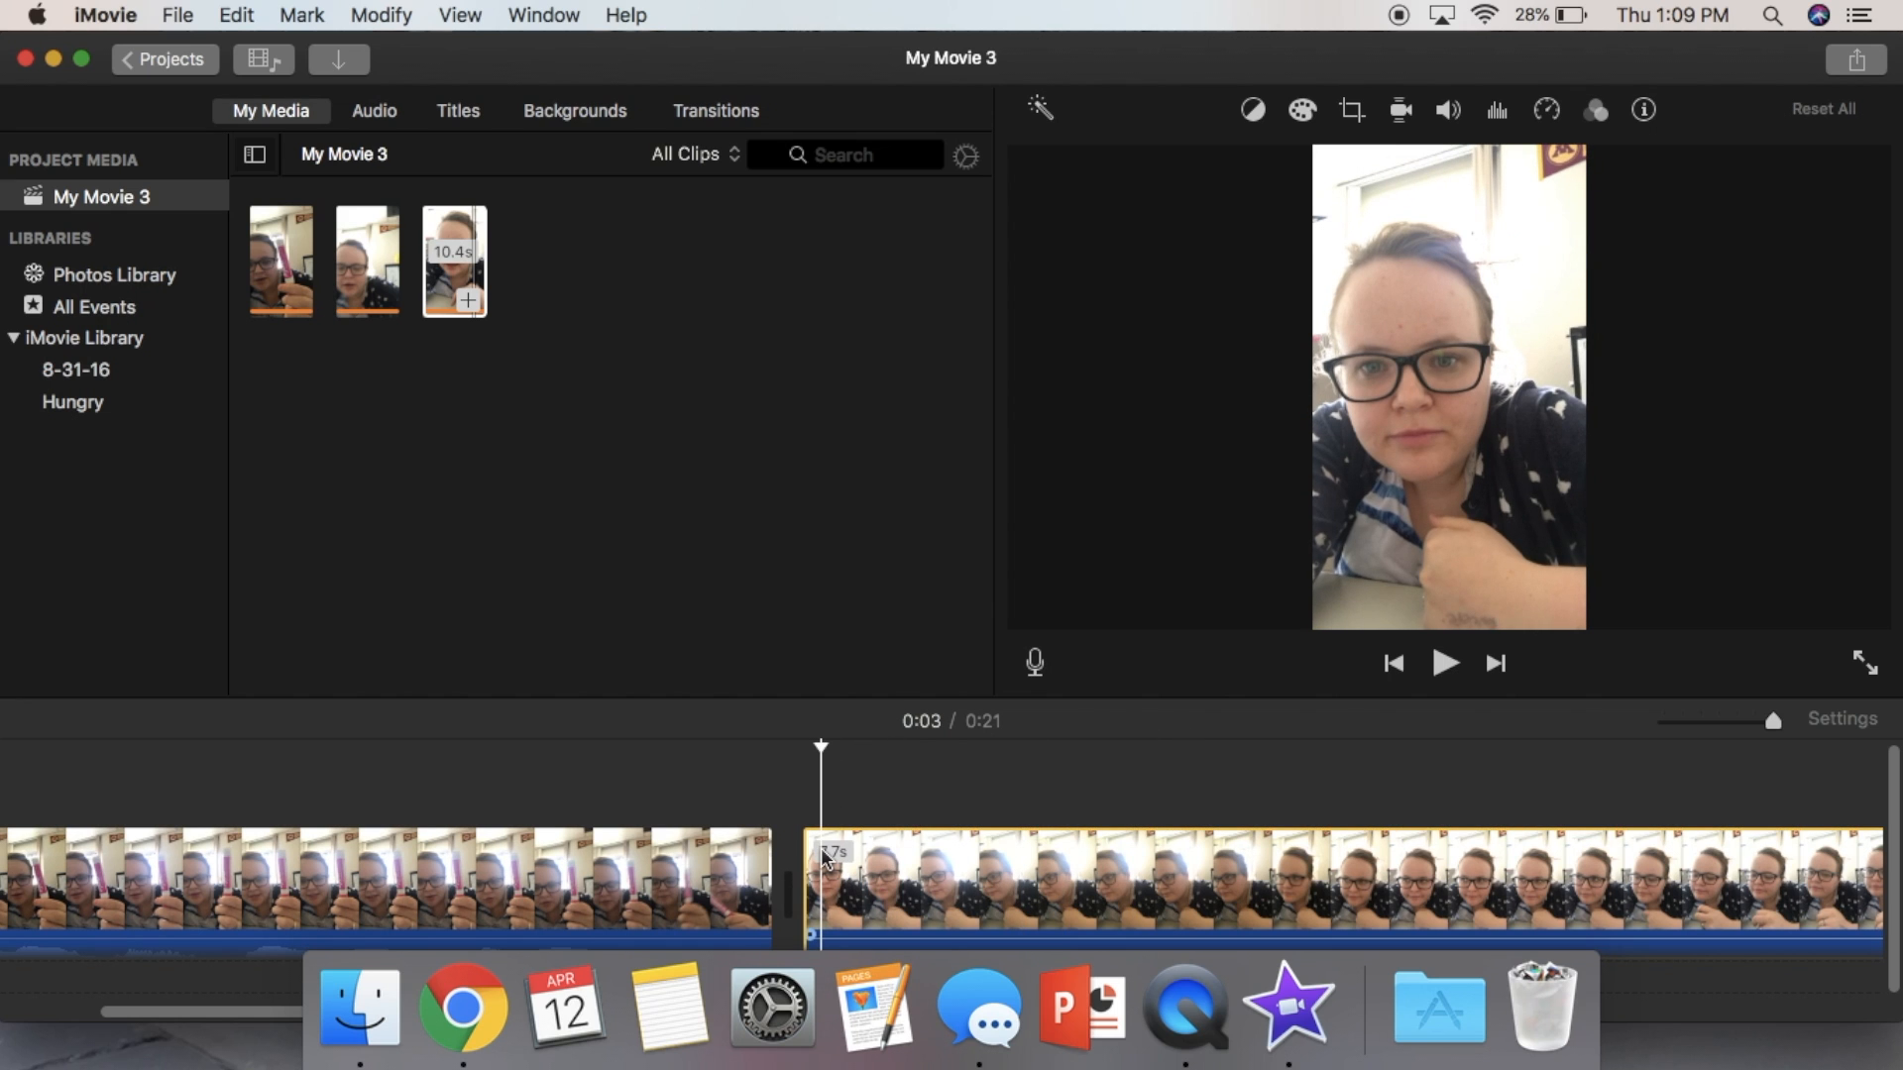
pyautogui.click(1445, 663)
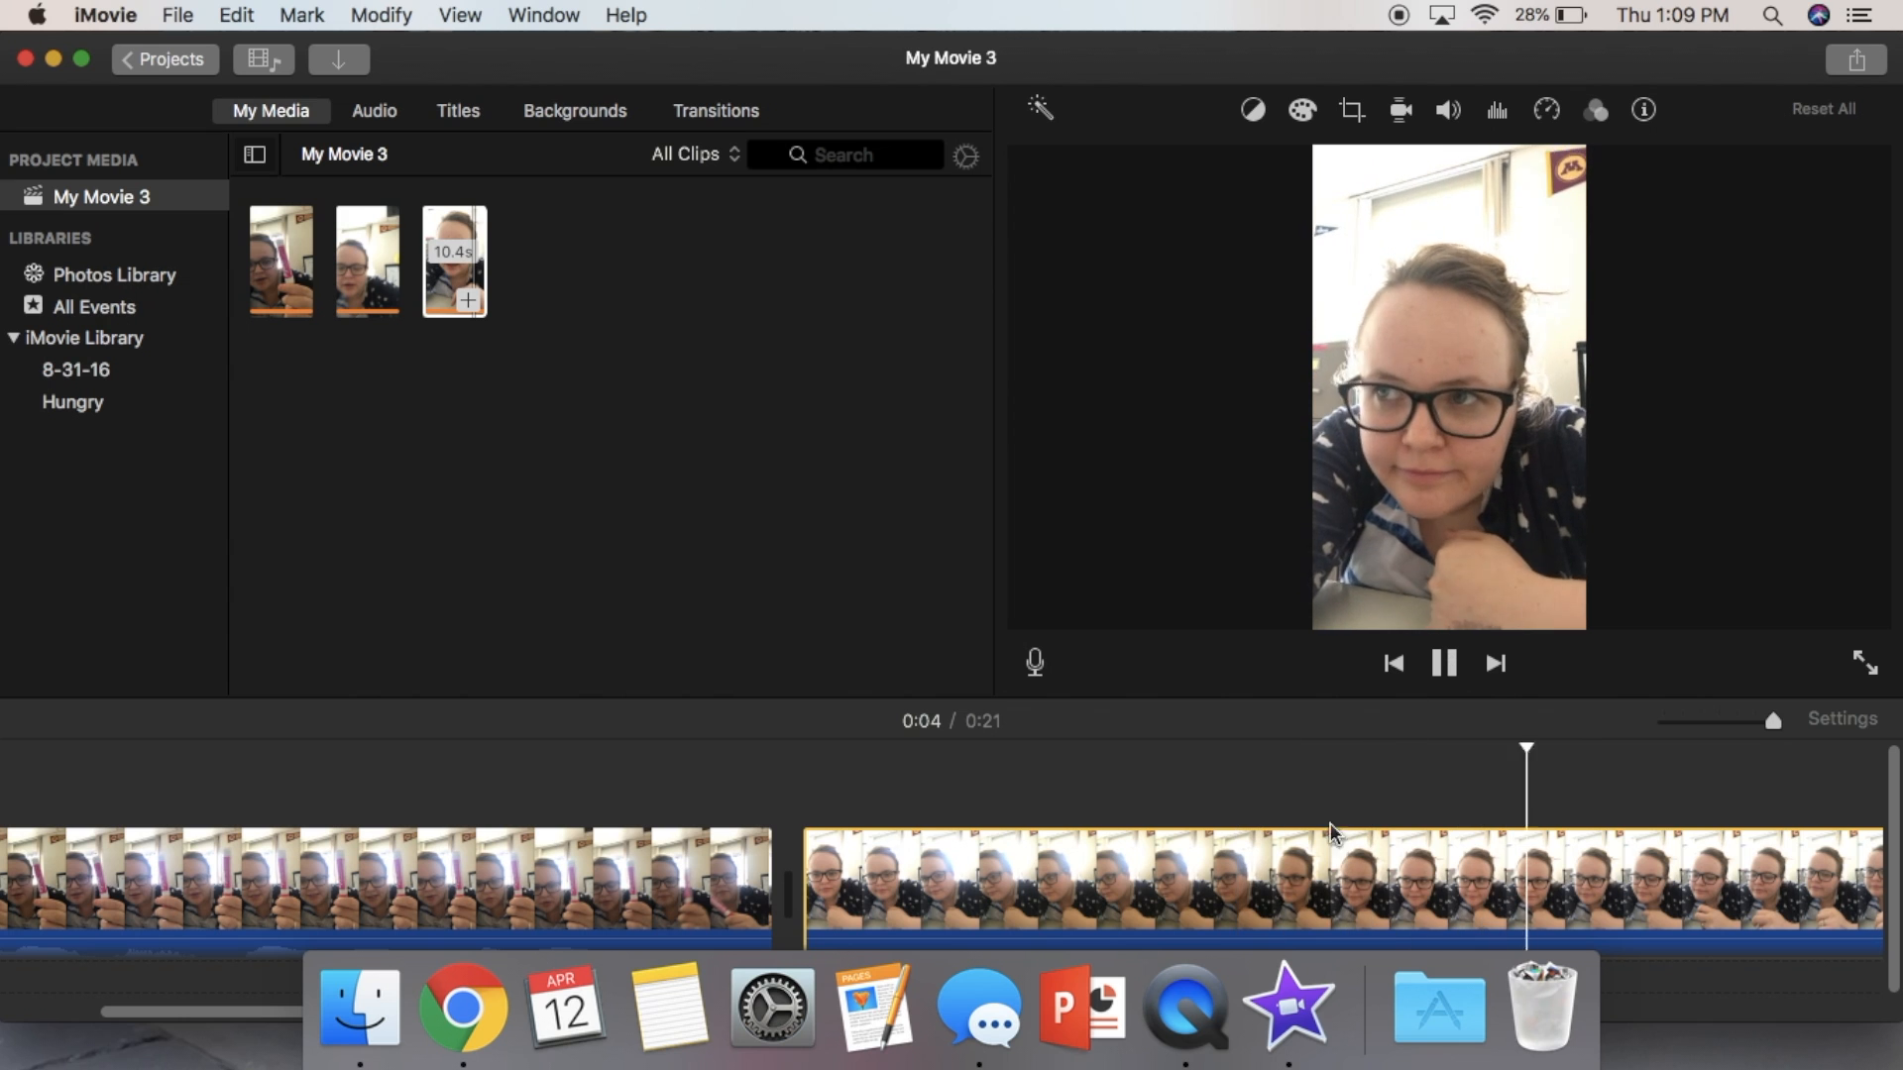
pyautogui.click(1447, 664)
pyautogui.click(941, 882)
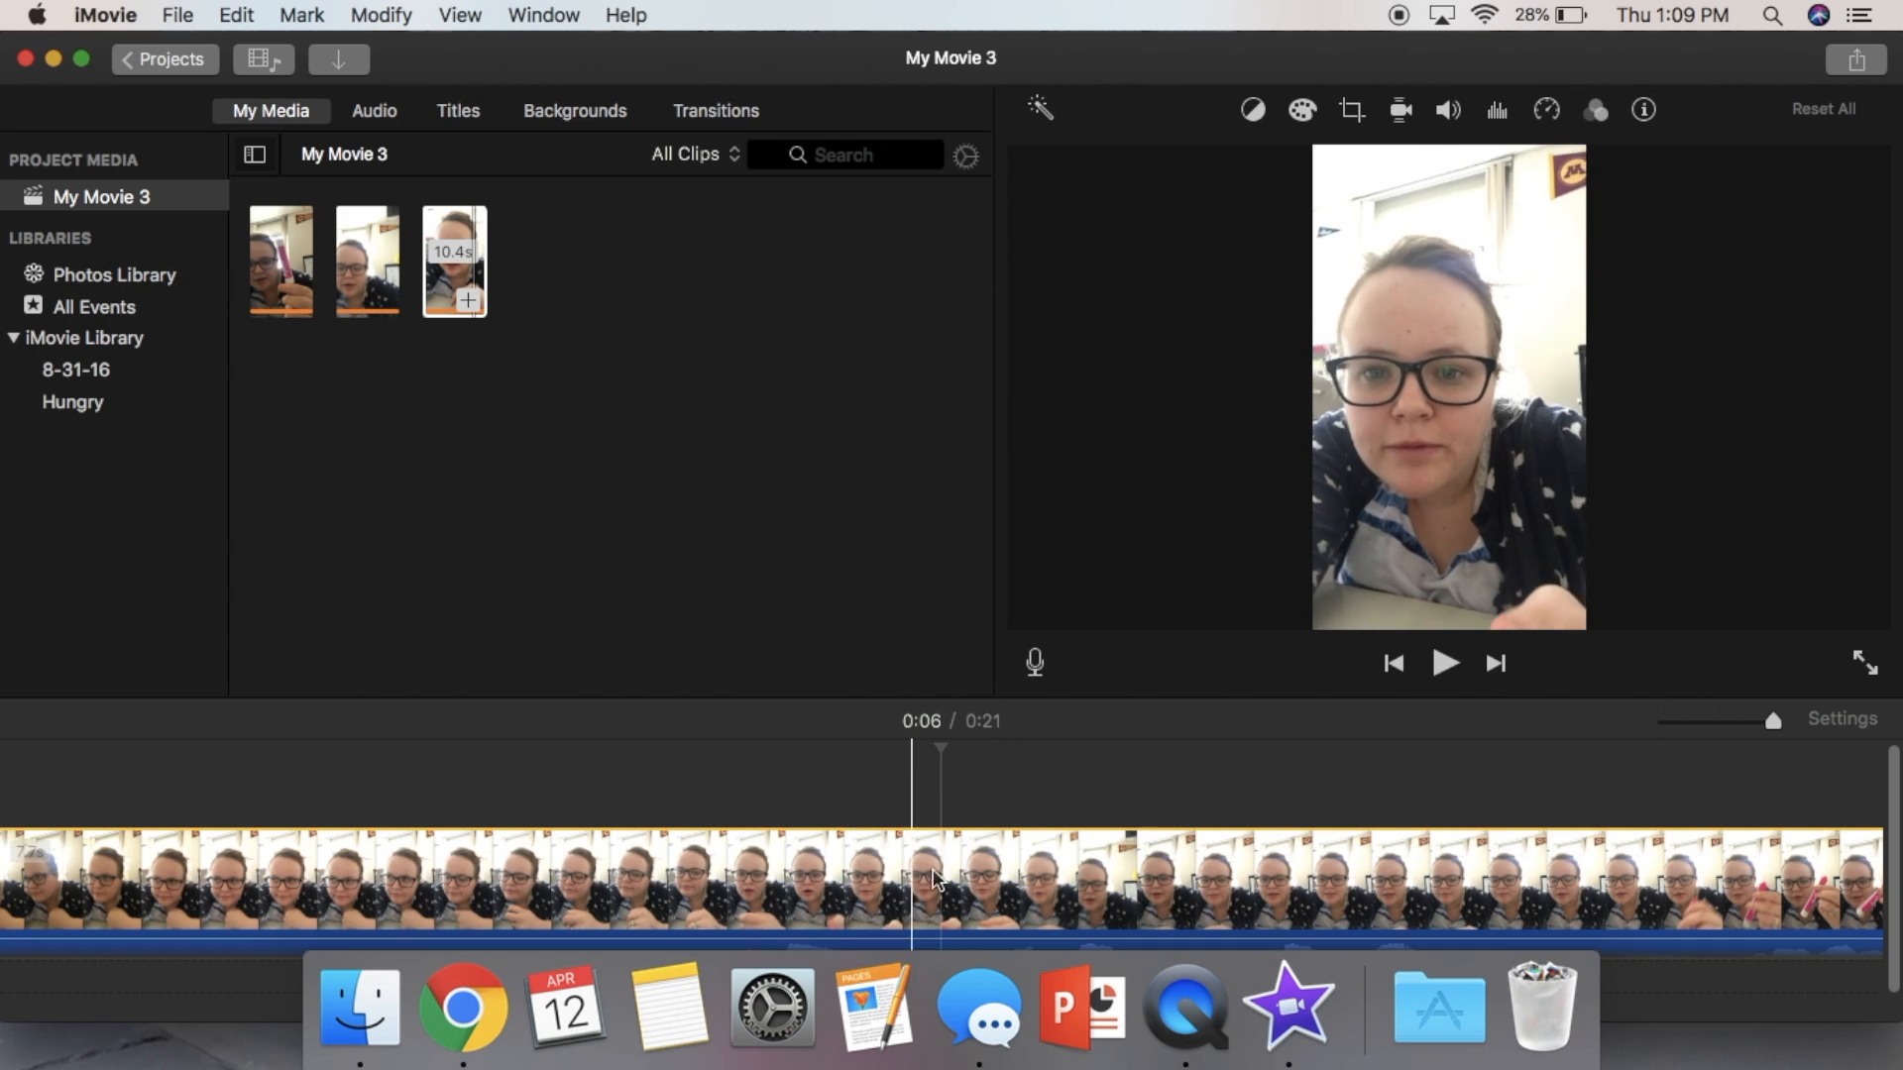
pyautogui.click(1445, 664)
pyautogui.click(1445, 664)
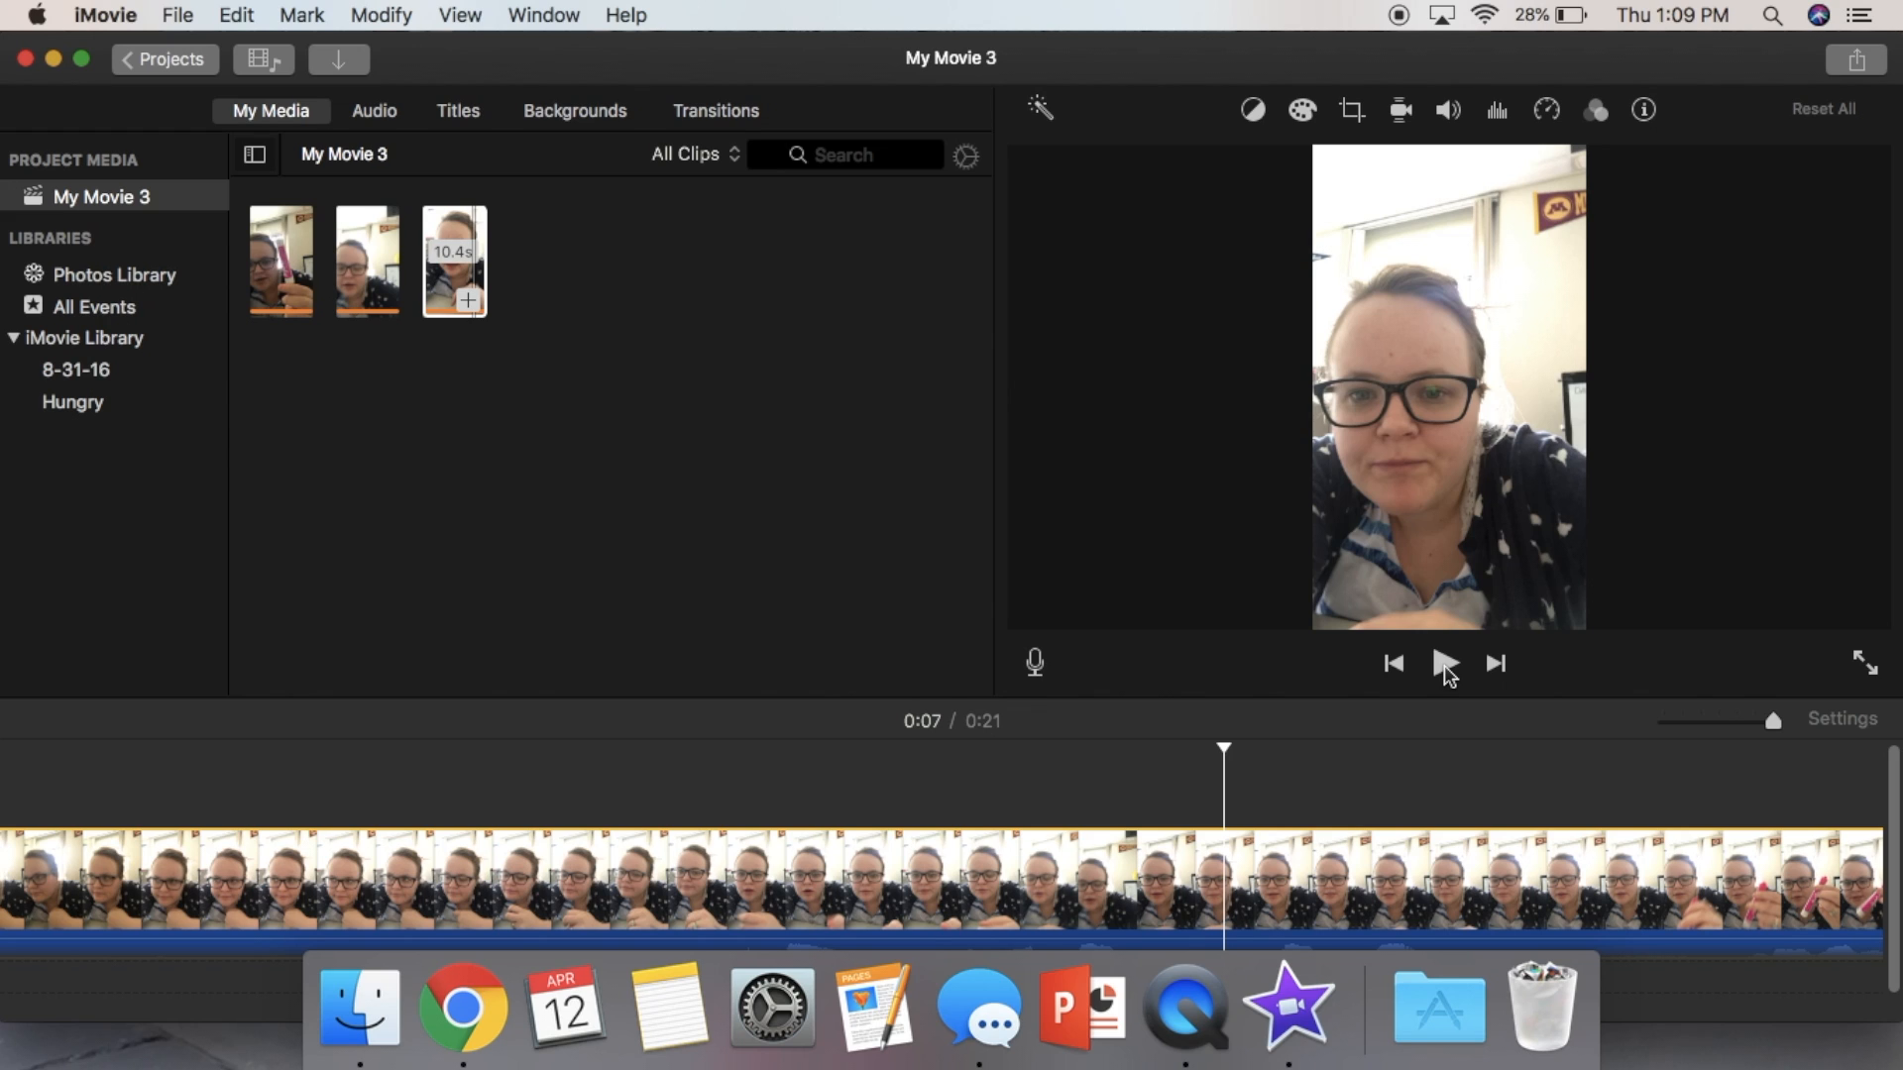
# - Split the second clip at the playhead around 0:07 and delete the part before the cut
pyautogui.rightClick(1229, 856)
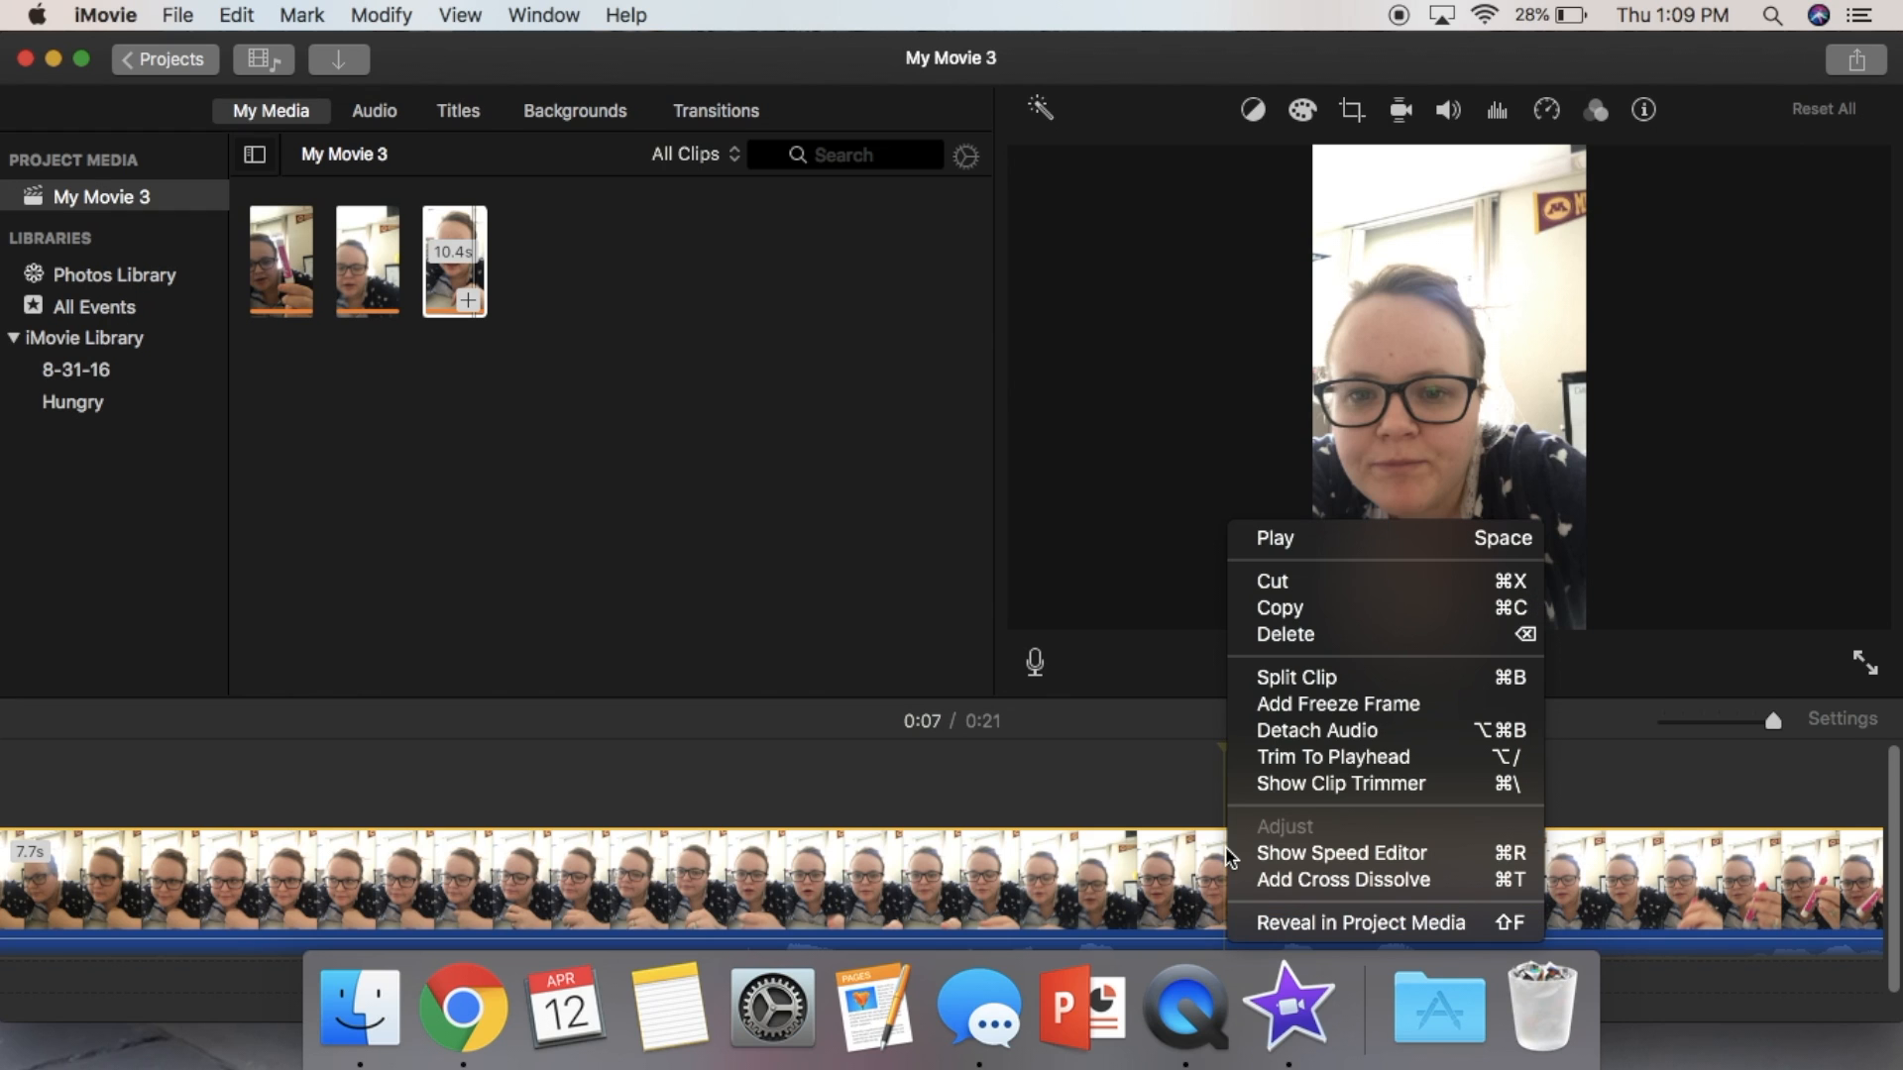
pyautogui.click(1317, 674)
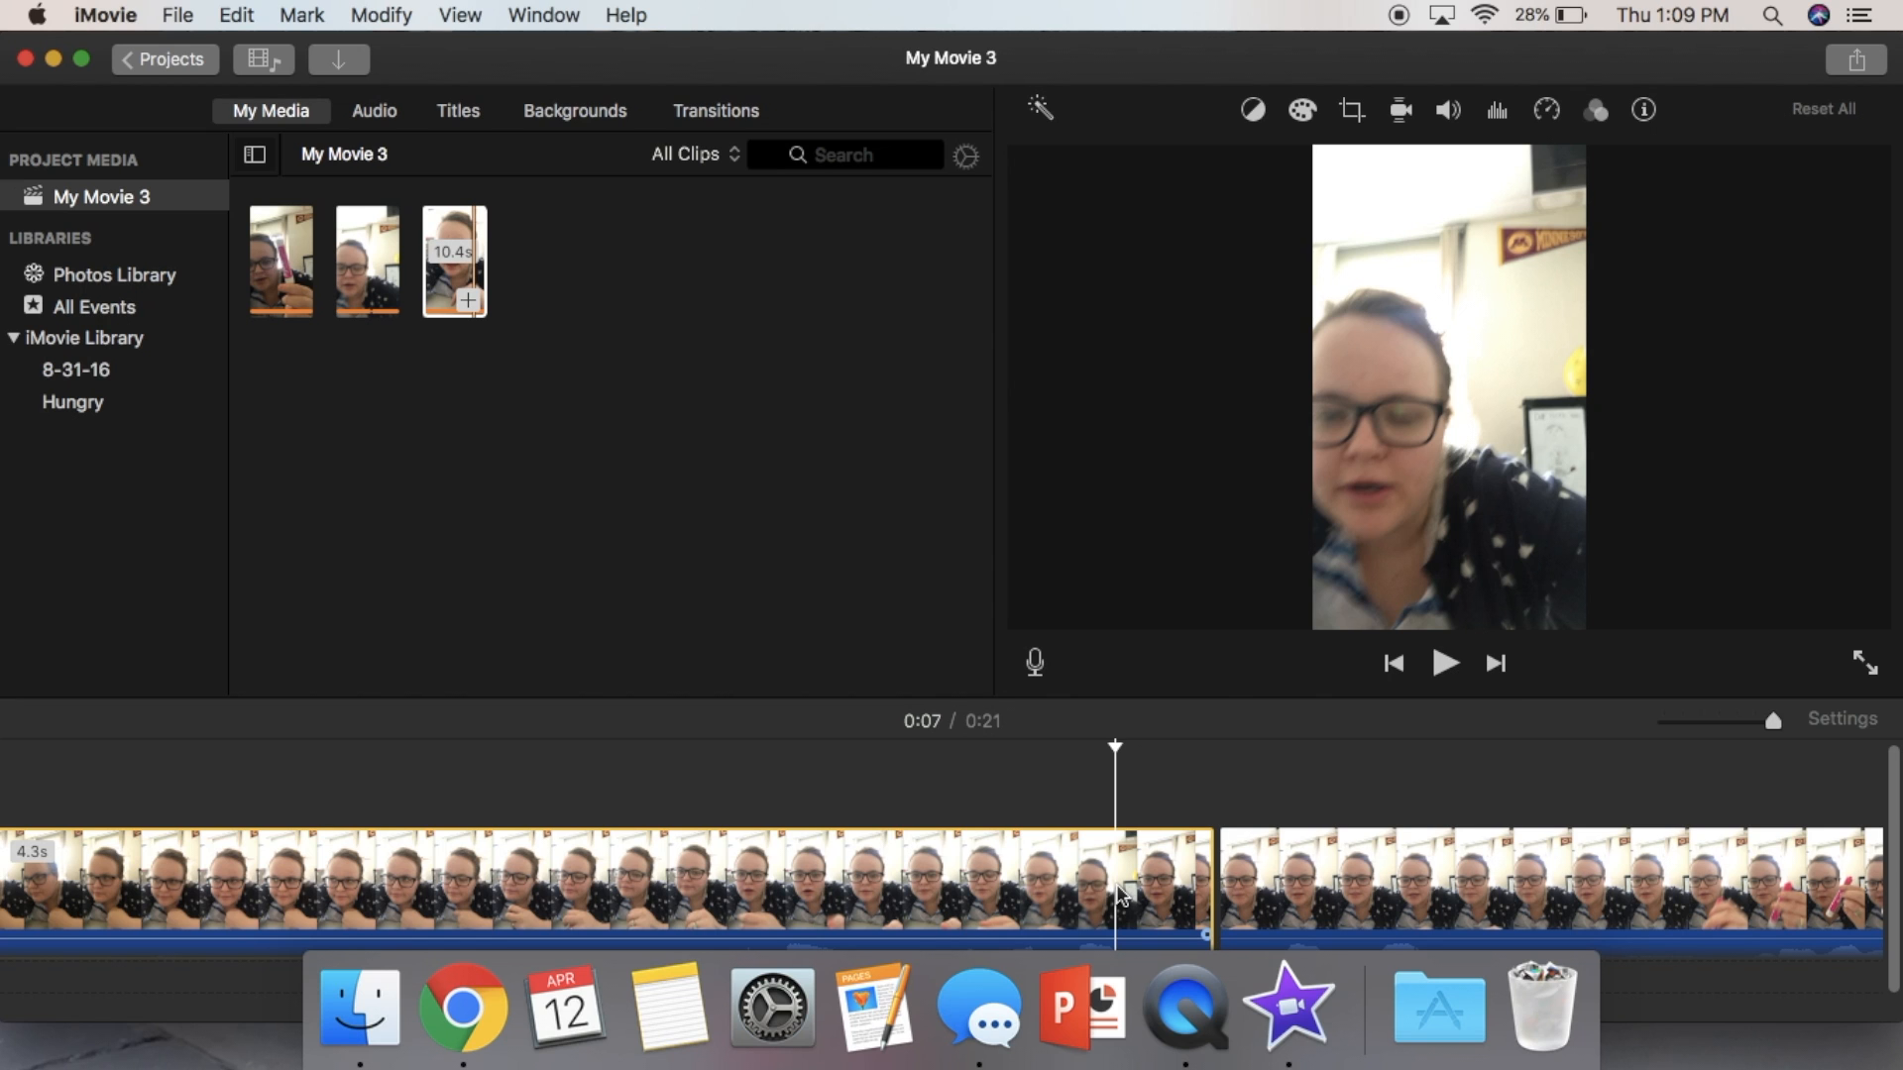
pyautogui.press('Delete')
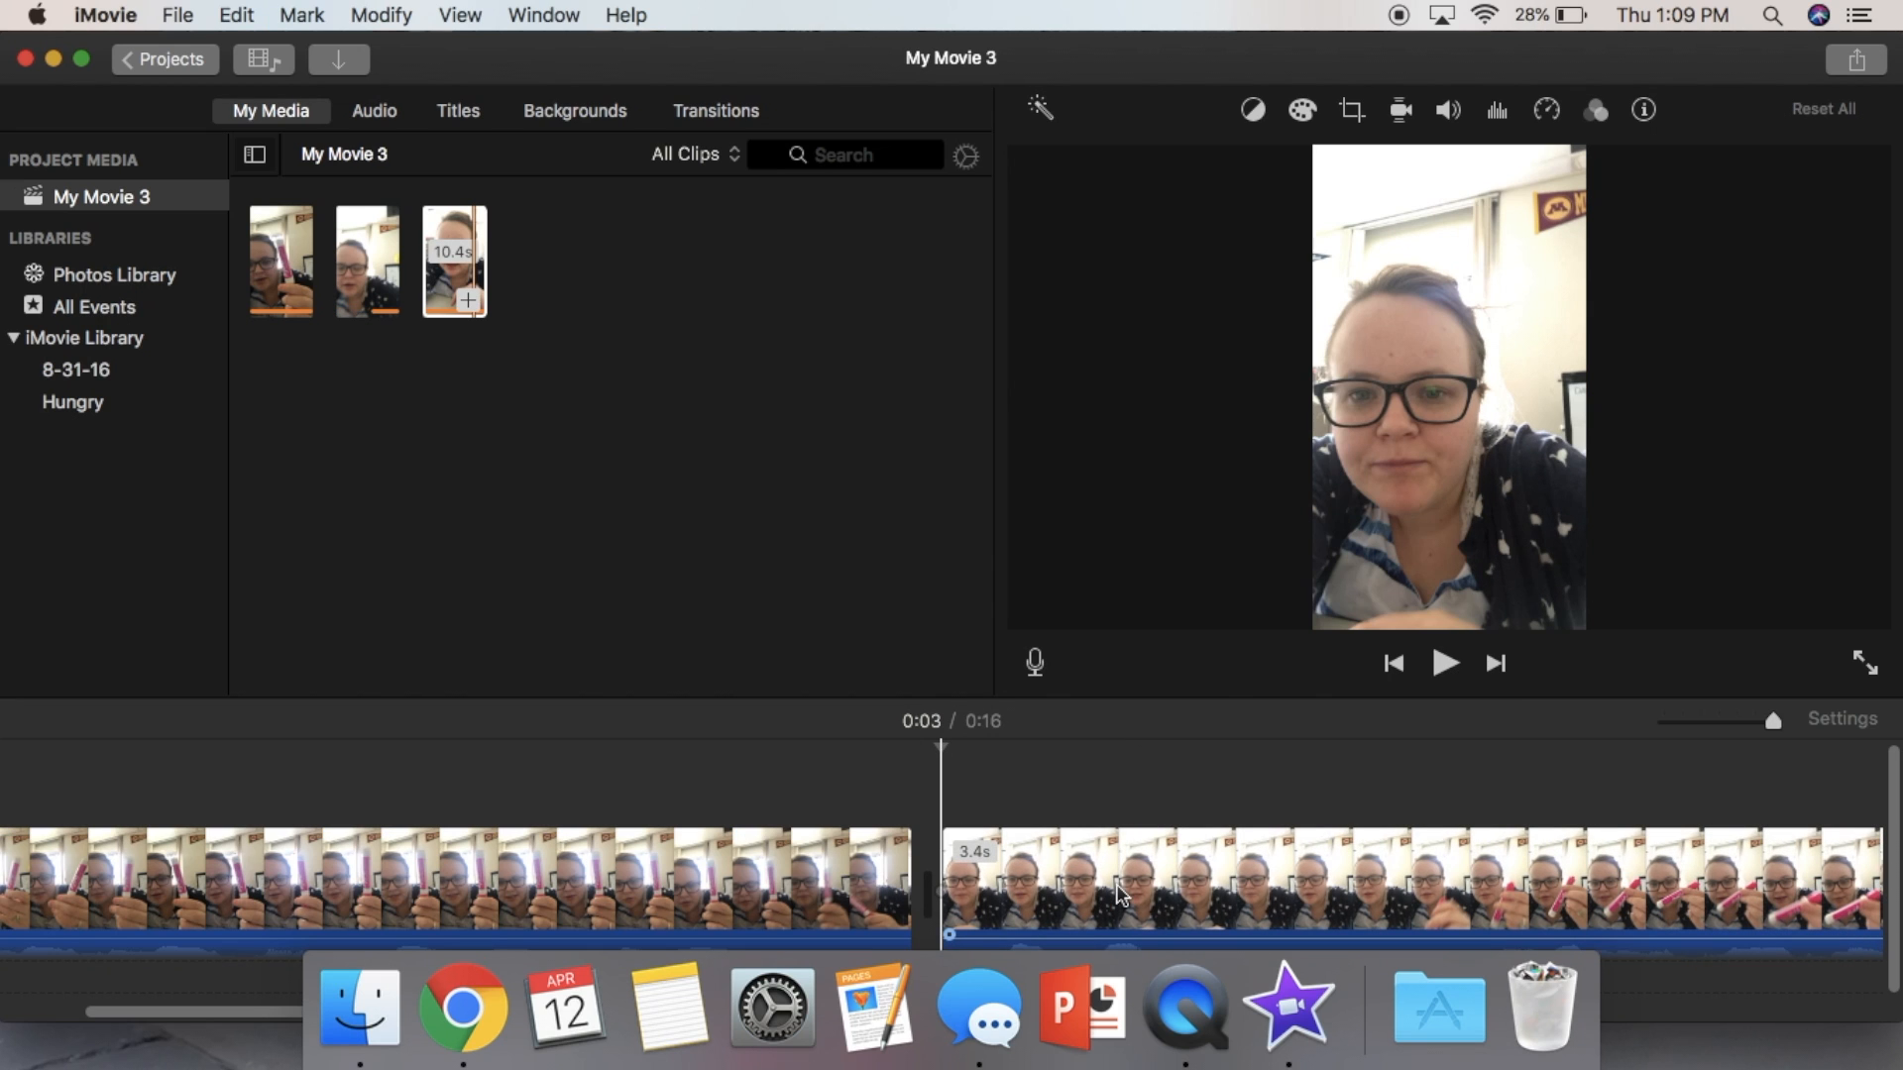
# - Split the remaining second clip near 0:04, delete the segment before the split, and play the result
pyautogui.click(1451, 668)
pyautogui.click(1451, 668)
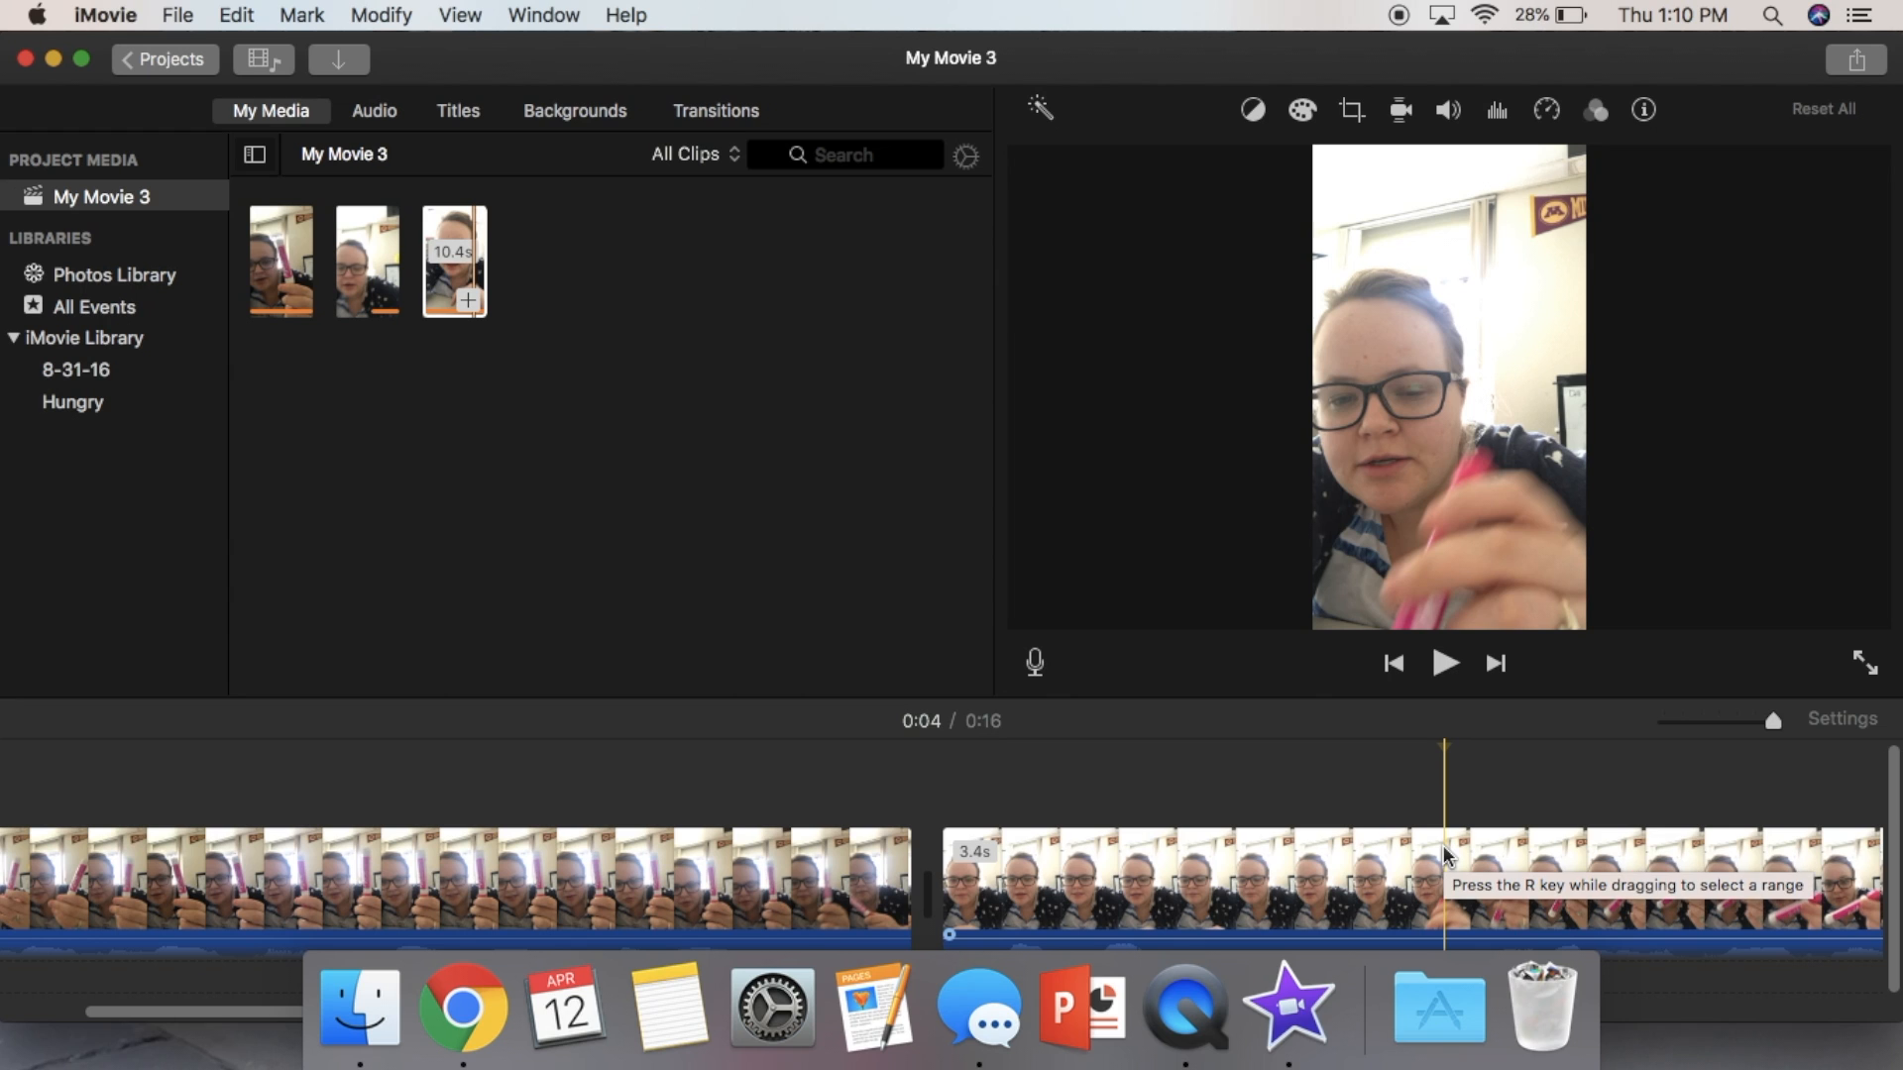
pyautogui.rightClick(1444, 854)
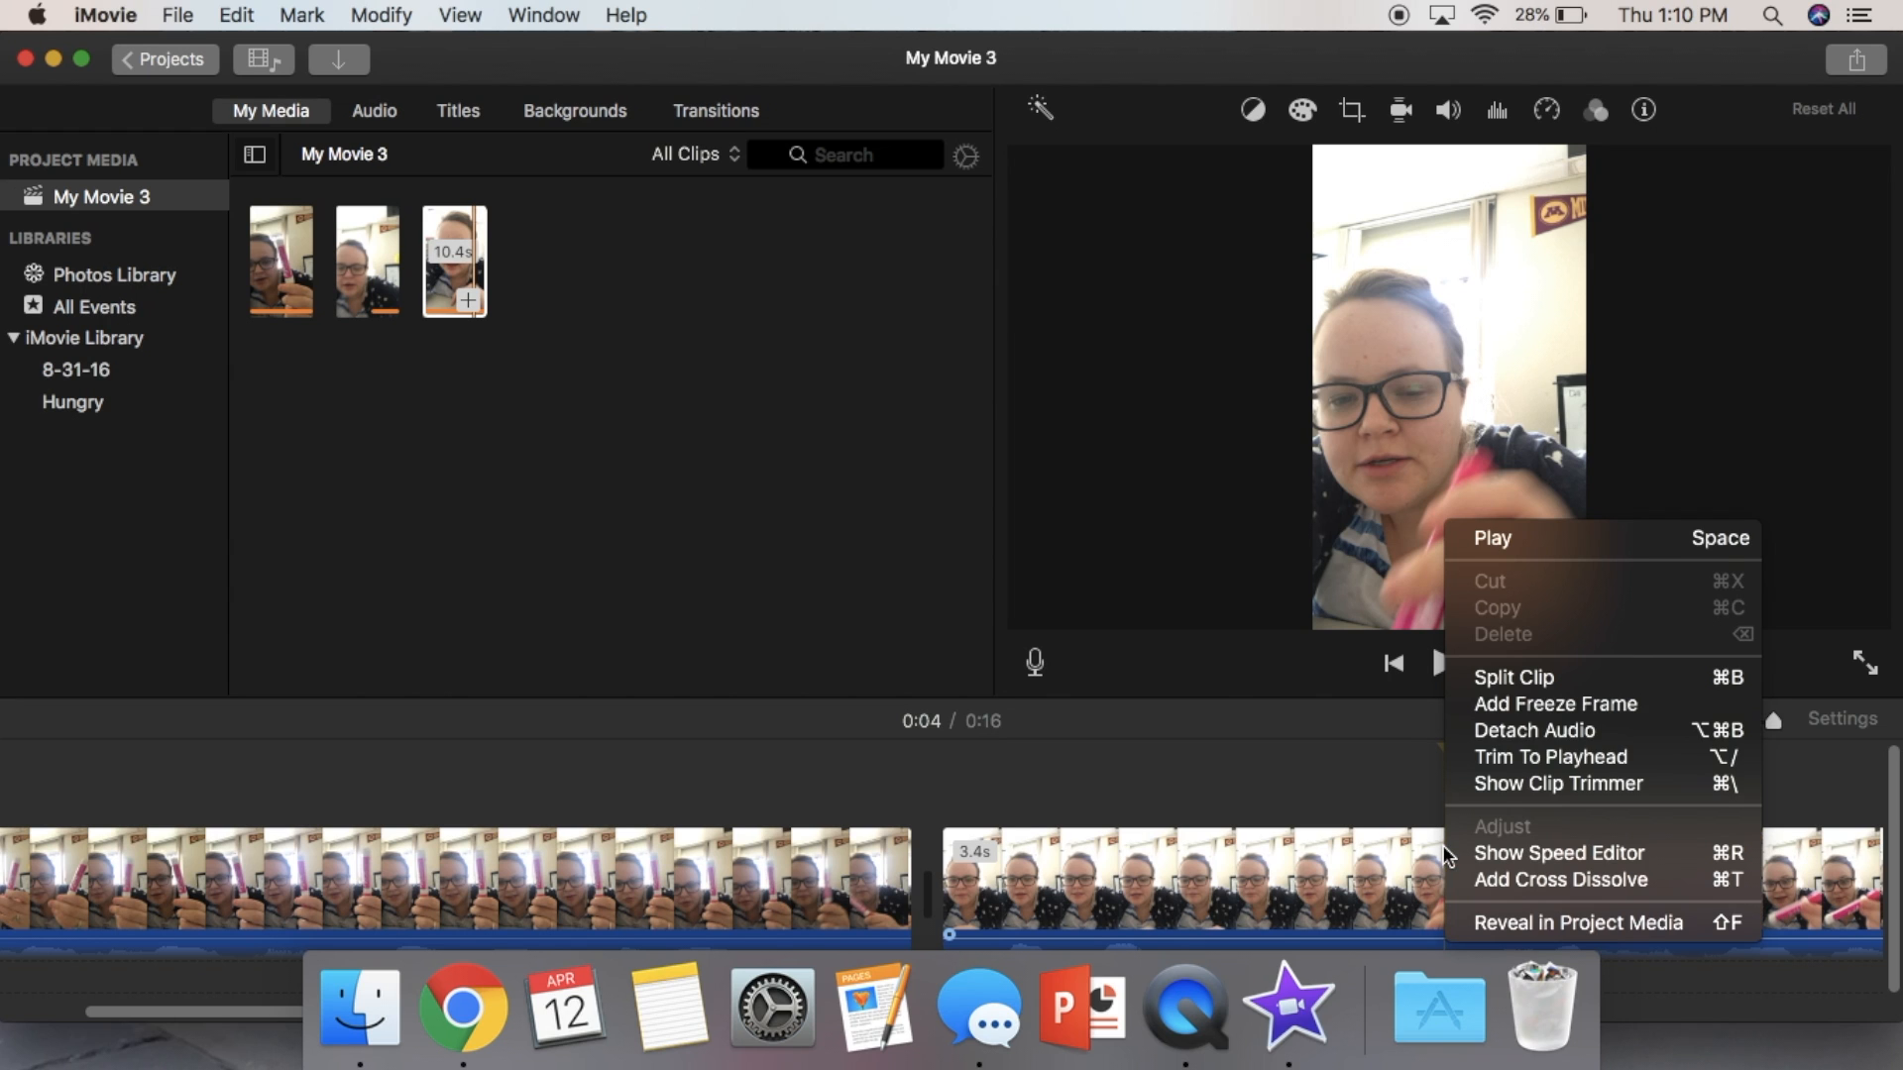
pyautogui.click(1540, 677)
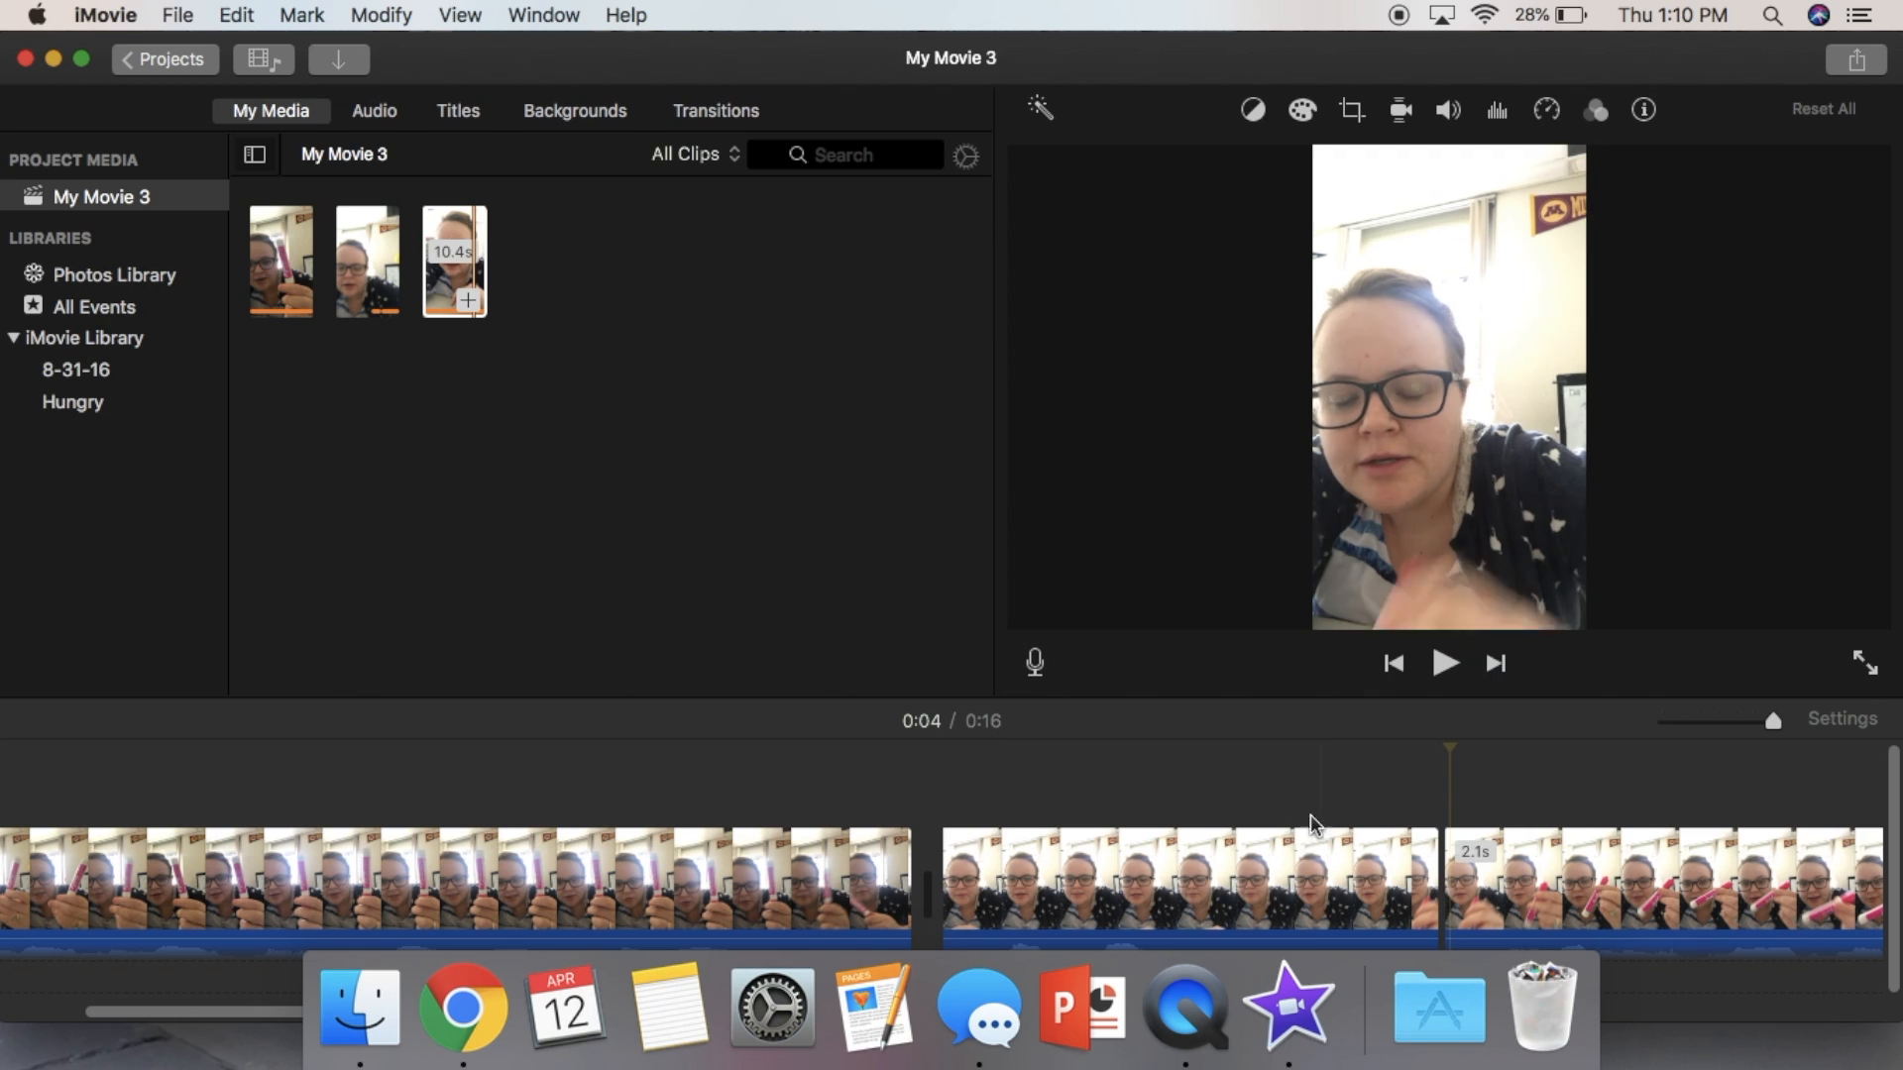
pyautogui.click(1290, 885)
pyautogui.press('Delete')
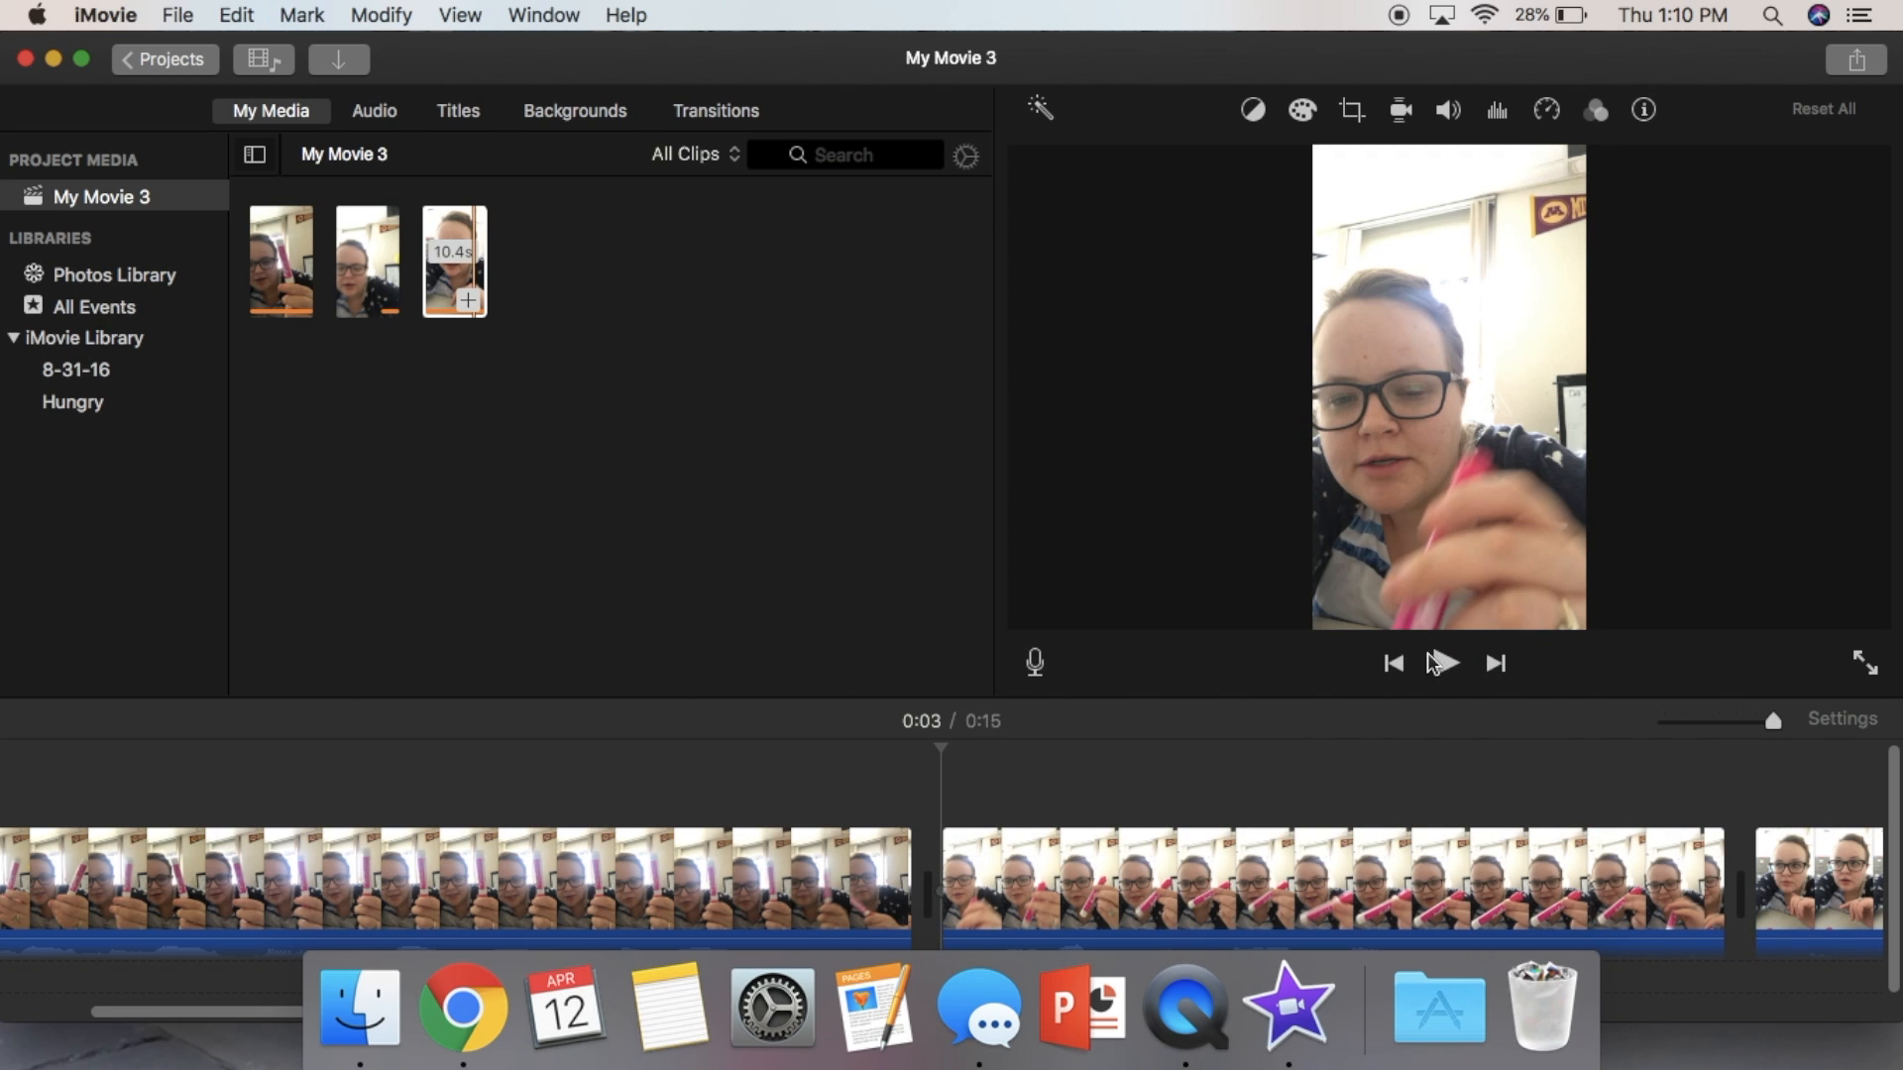
pyautogui.click(1445, 664)
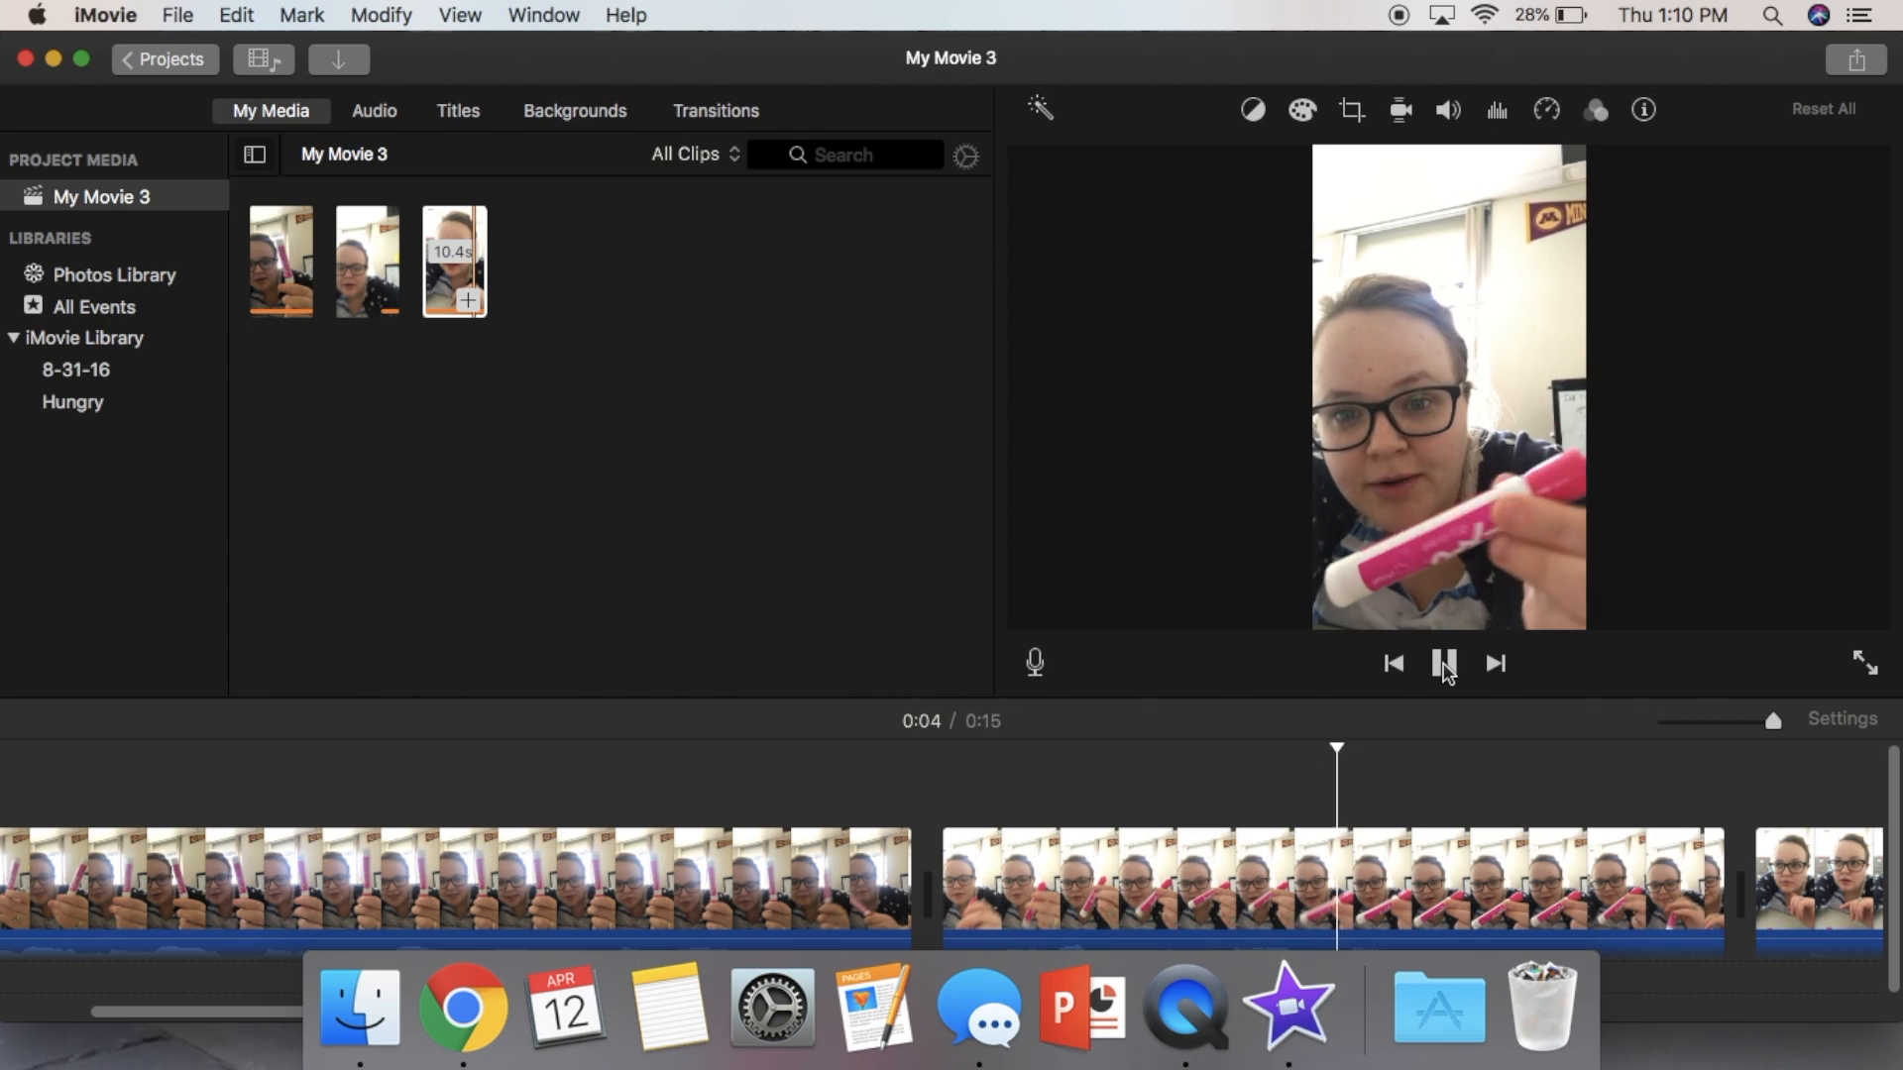
# - Play back the timeline through the third clip to review it
pyautogui.click(1445, 664)
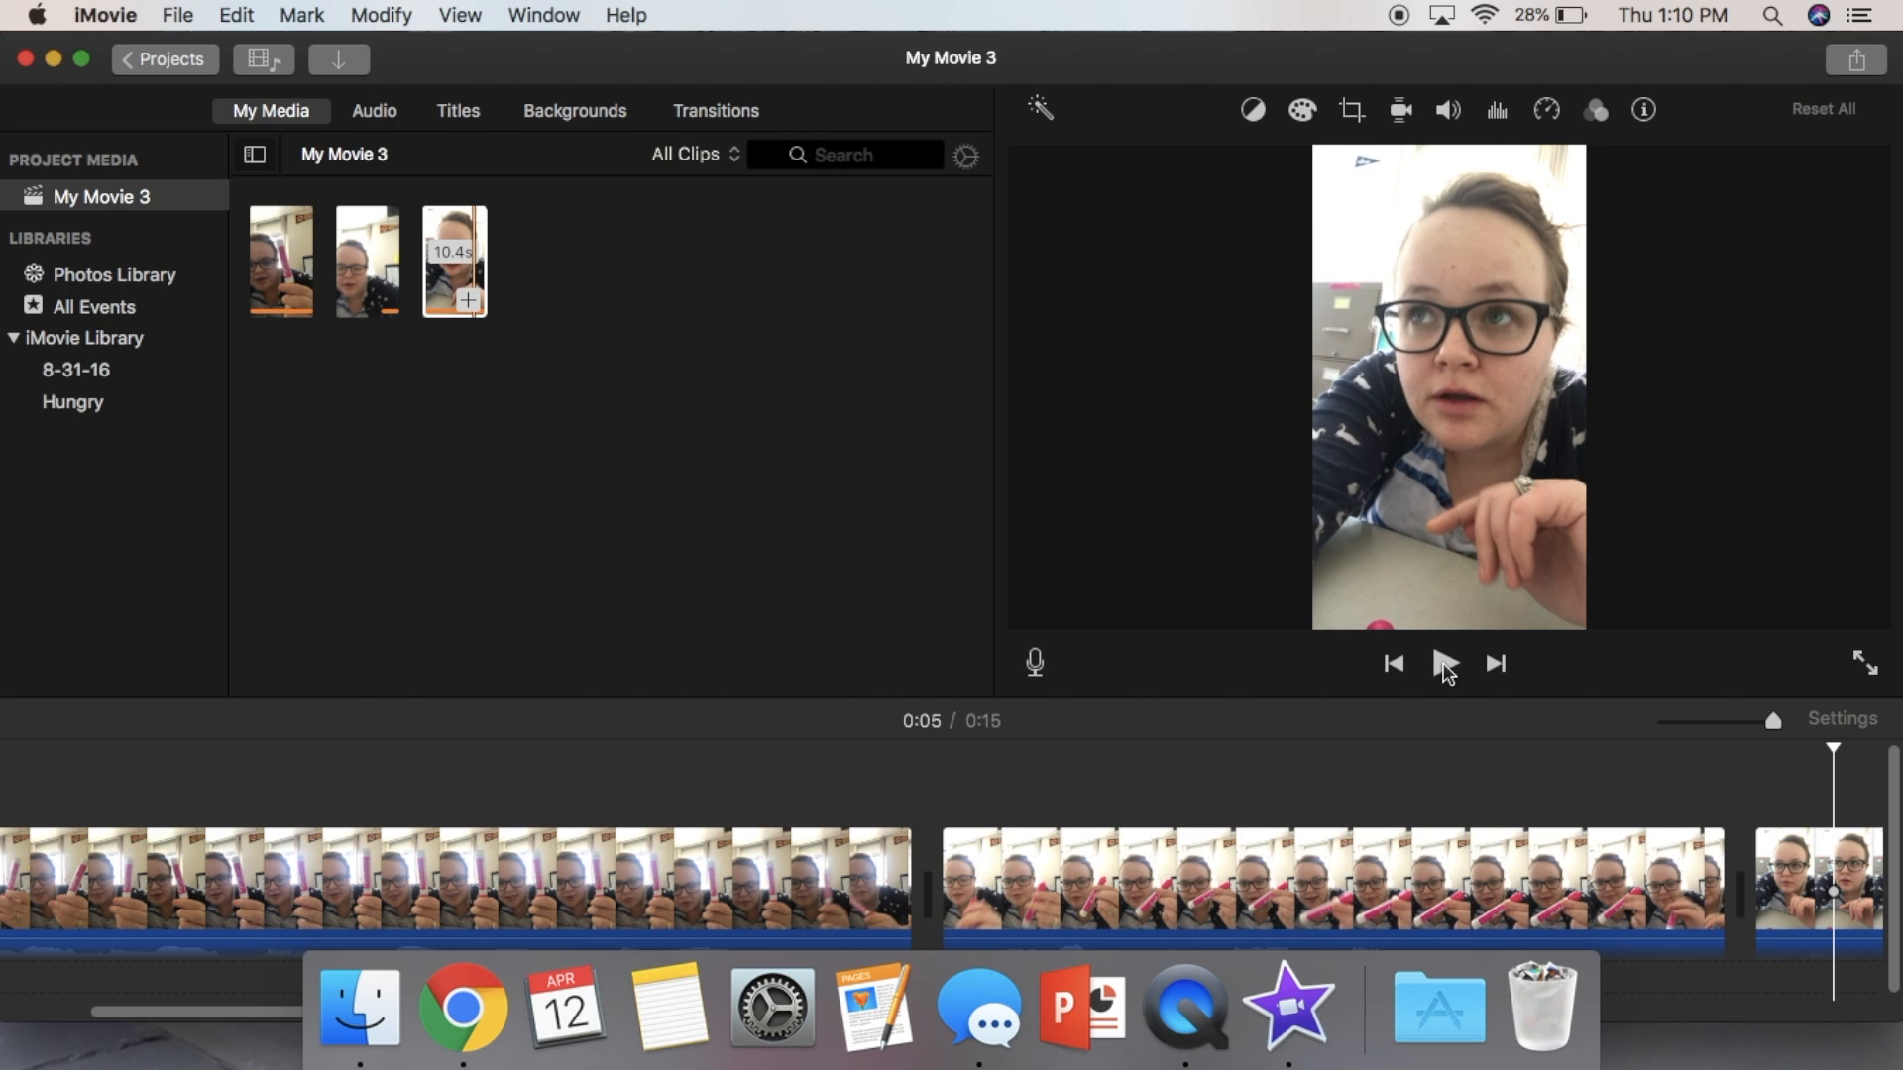
pyautogui.hscroll(10, 1024, 760)
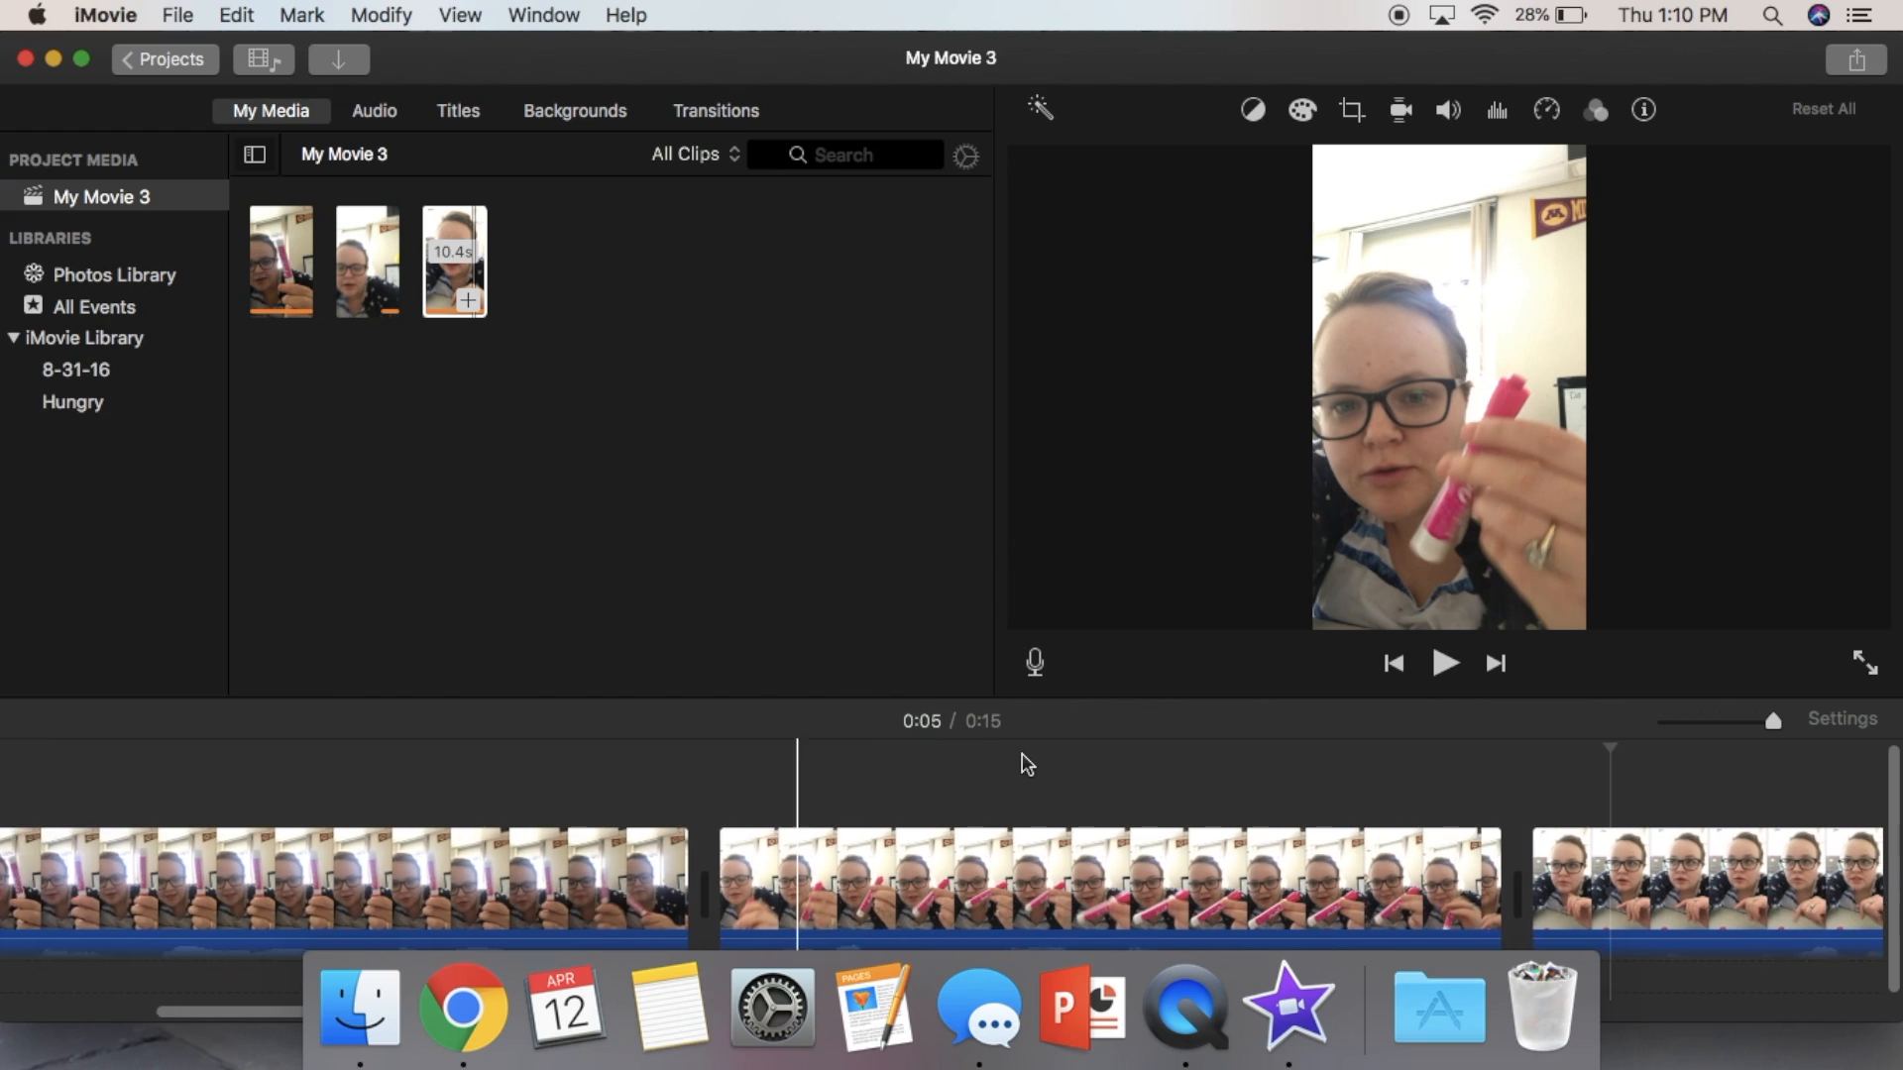
pyautogui.hscroll(-6, 1023, 763)
pyautogui.click(688, 872)
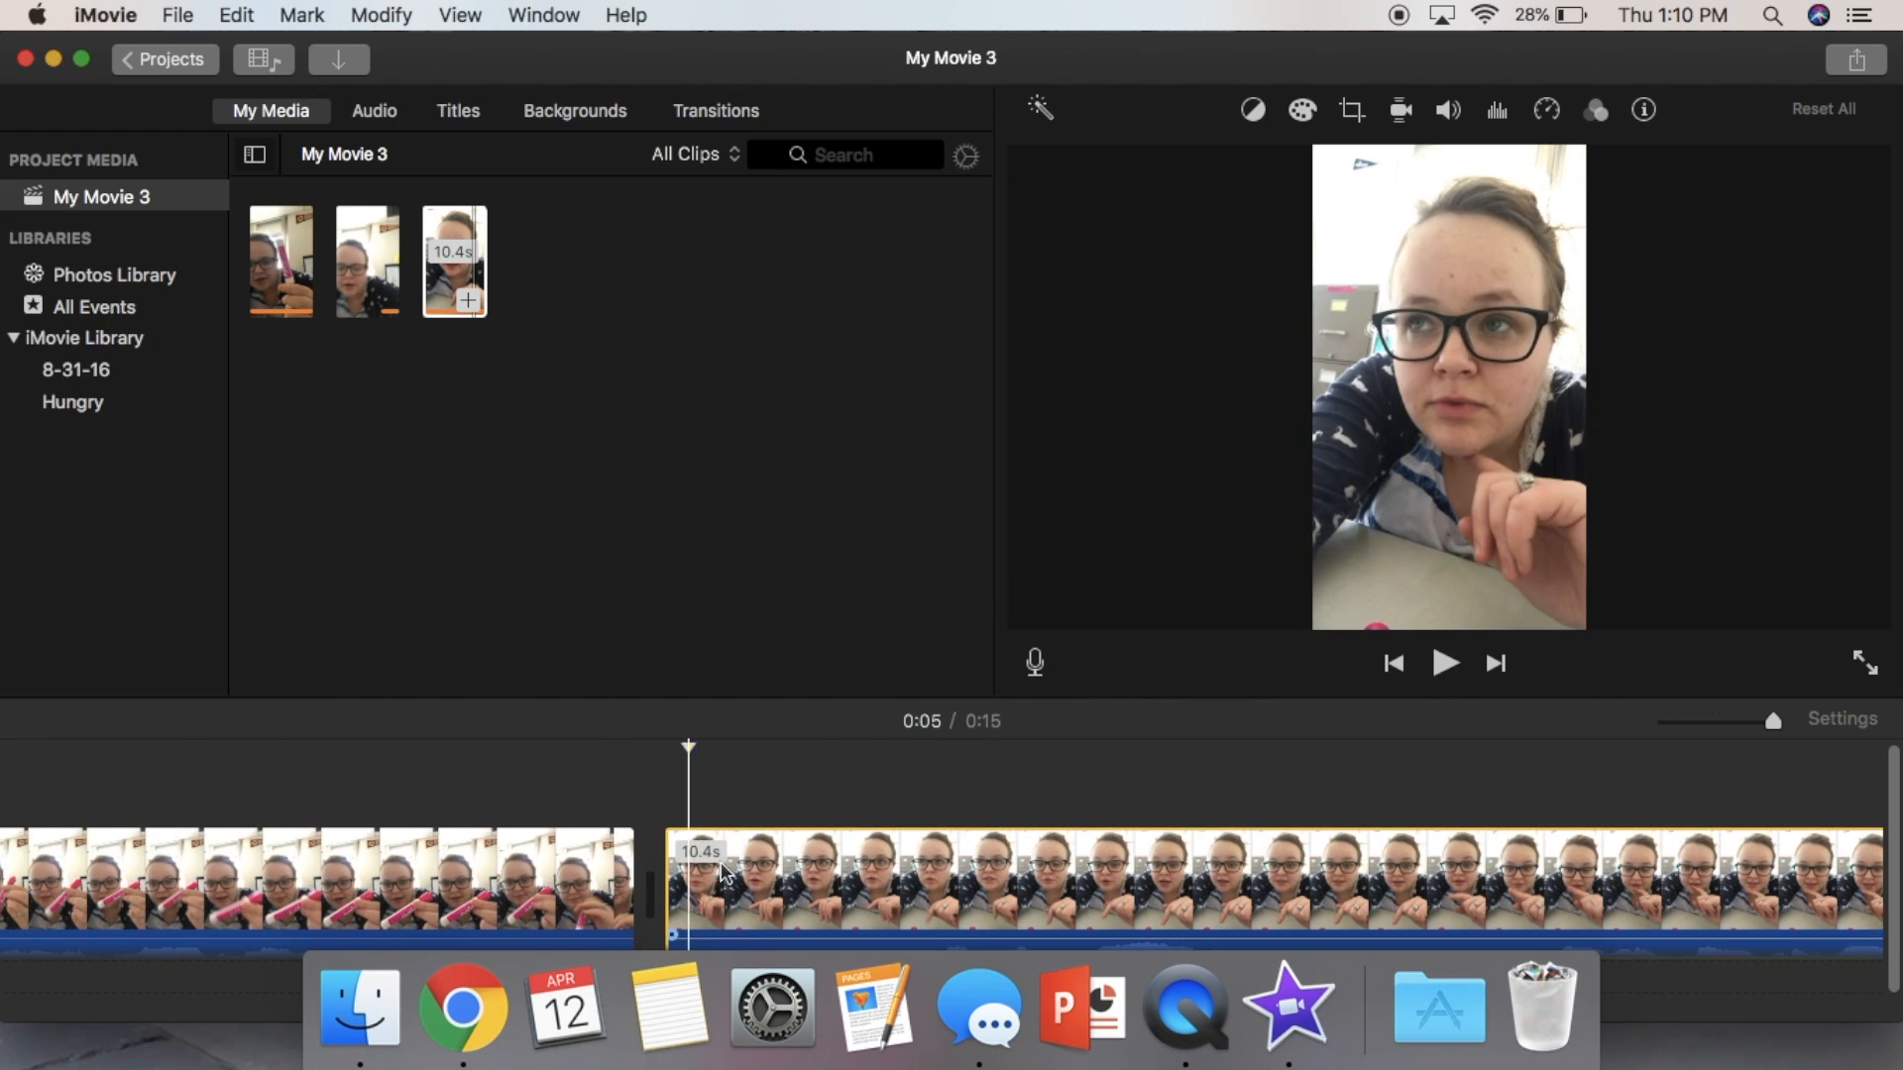
pyautogui.click(1444, 664)
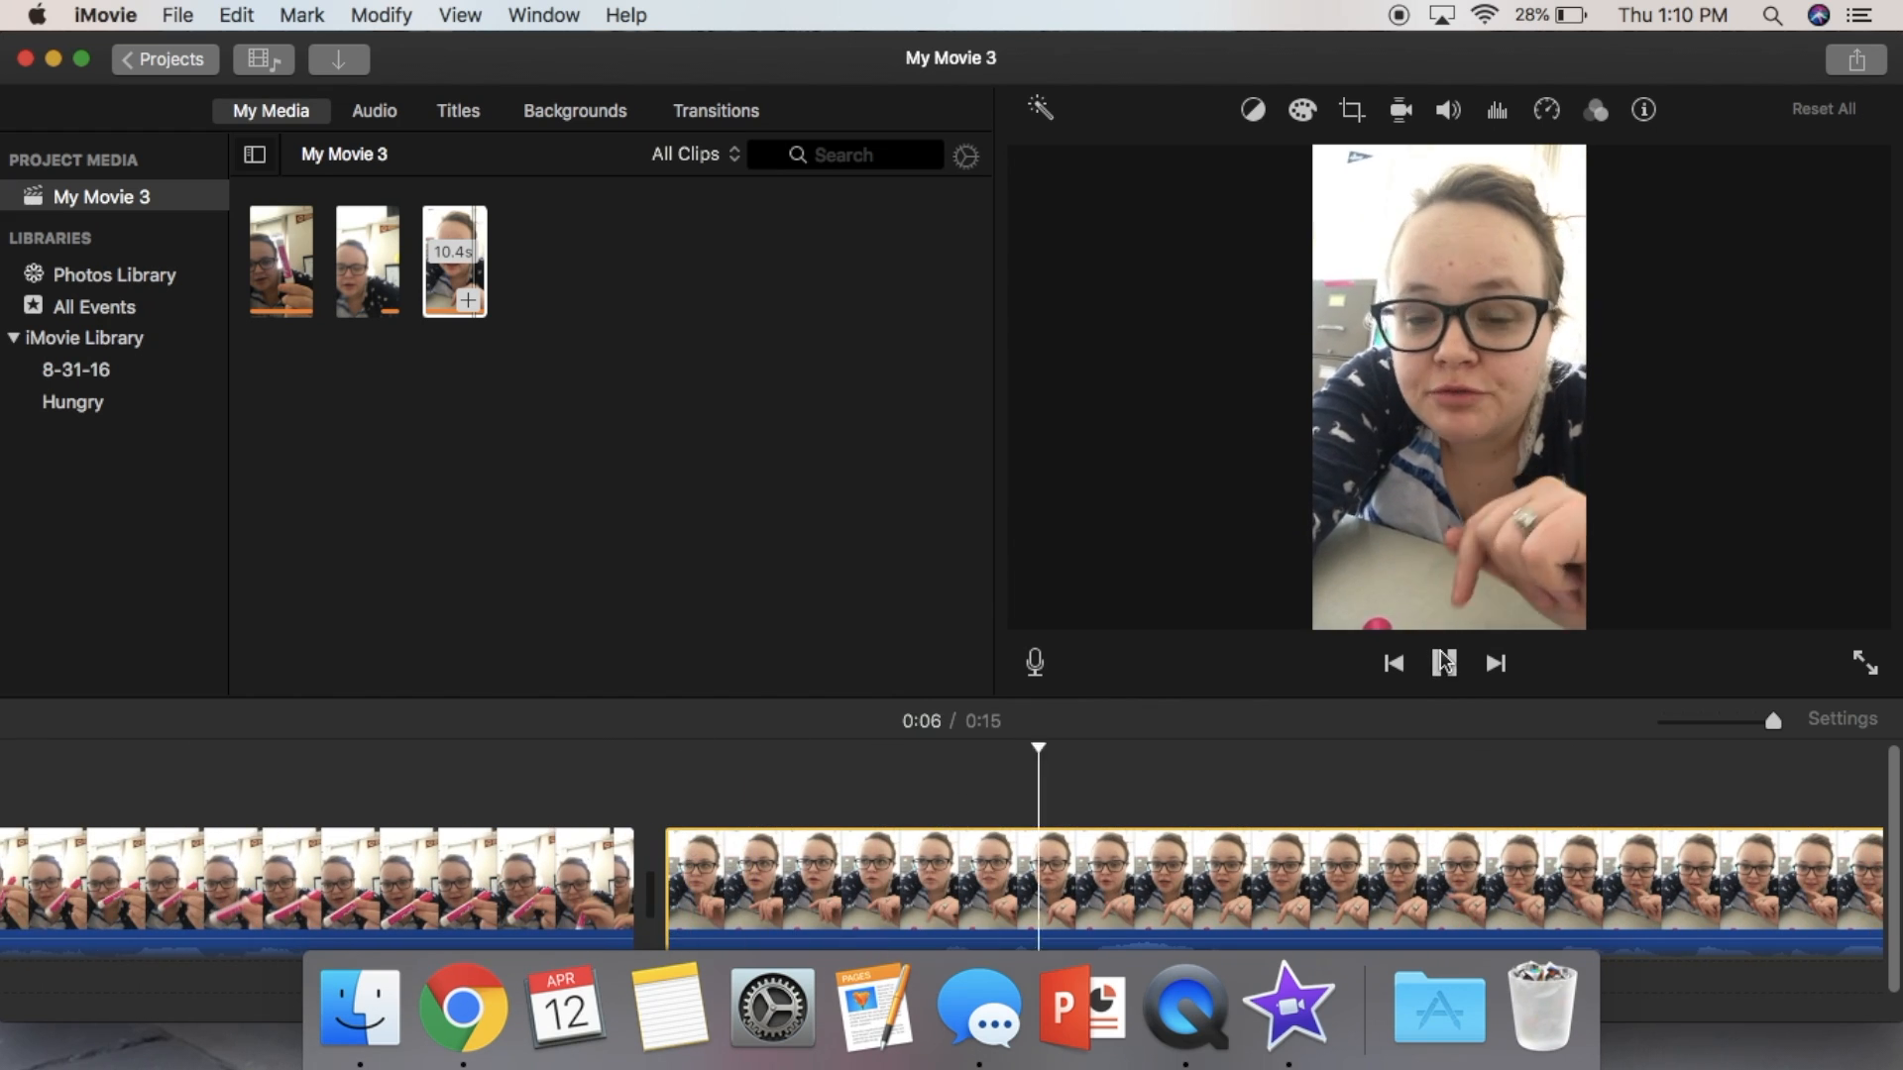
pyautogui.hscroll(5, 1382, 765)
pyautogui.hscroll(10, 1401, 761)
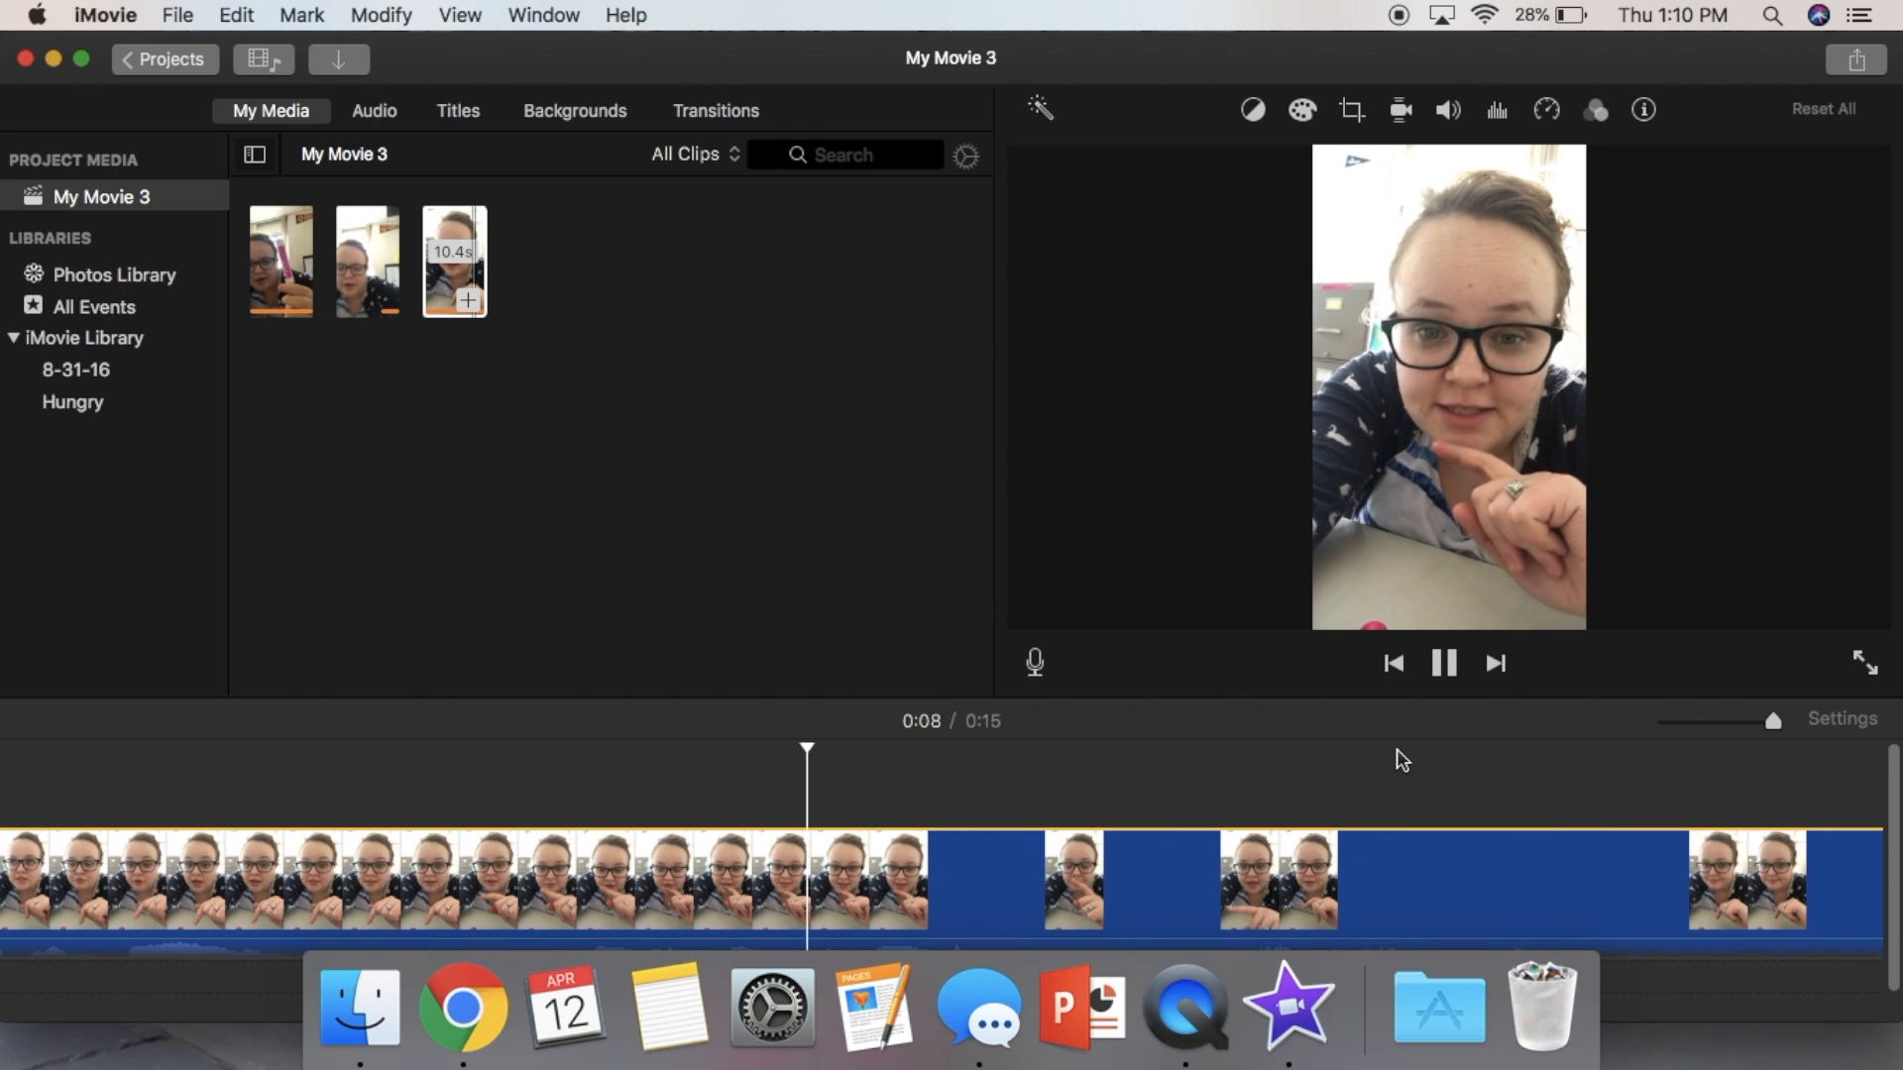
pyautogui.hscroll(10, 1401, 760)
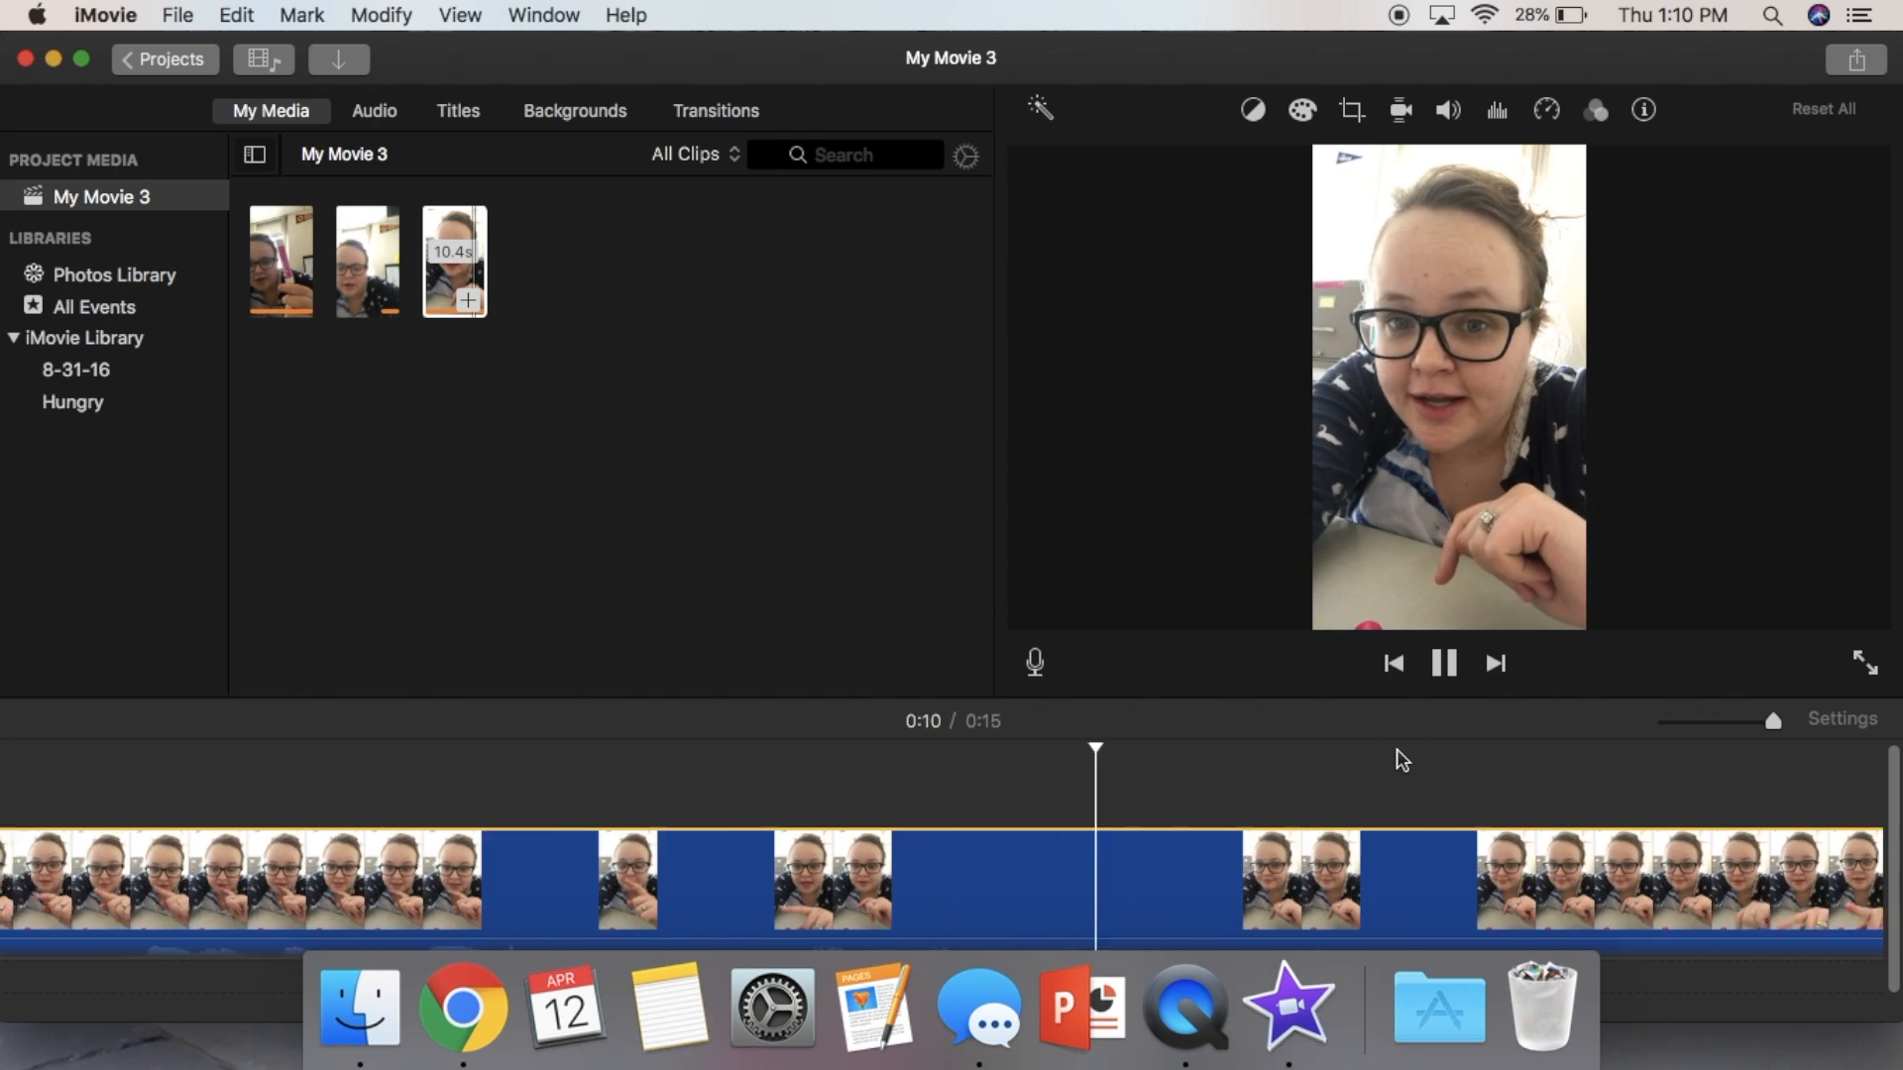
pyautogui.hscroll(10, 1401, 760)
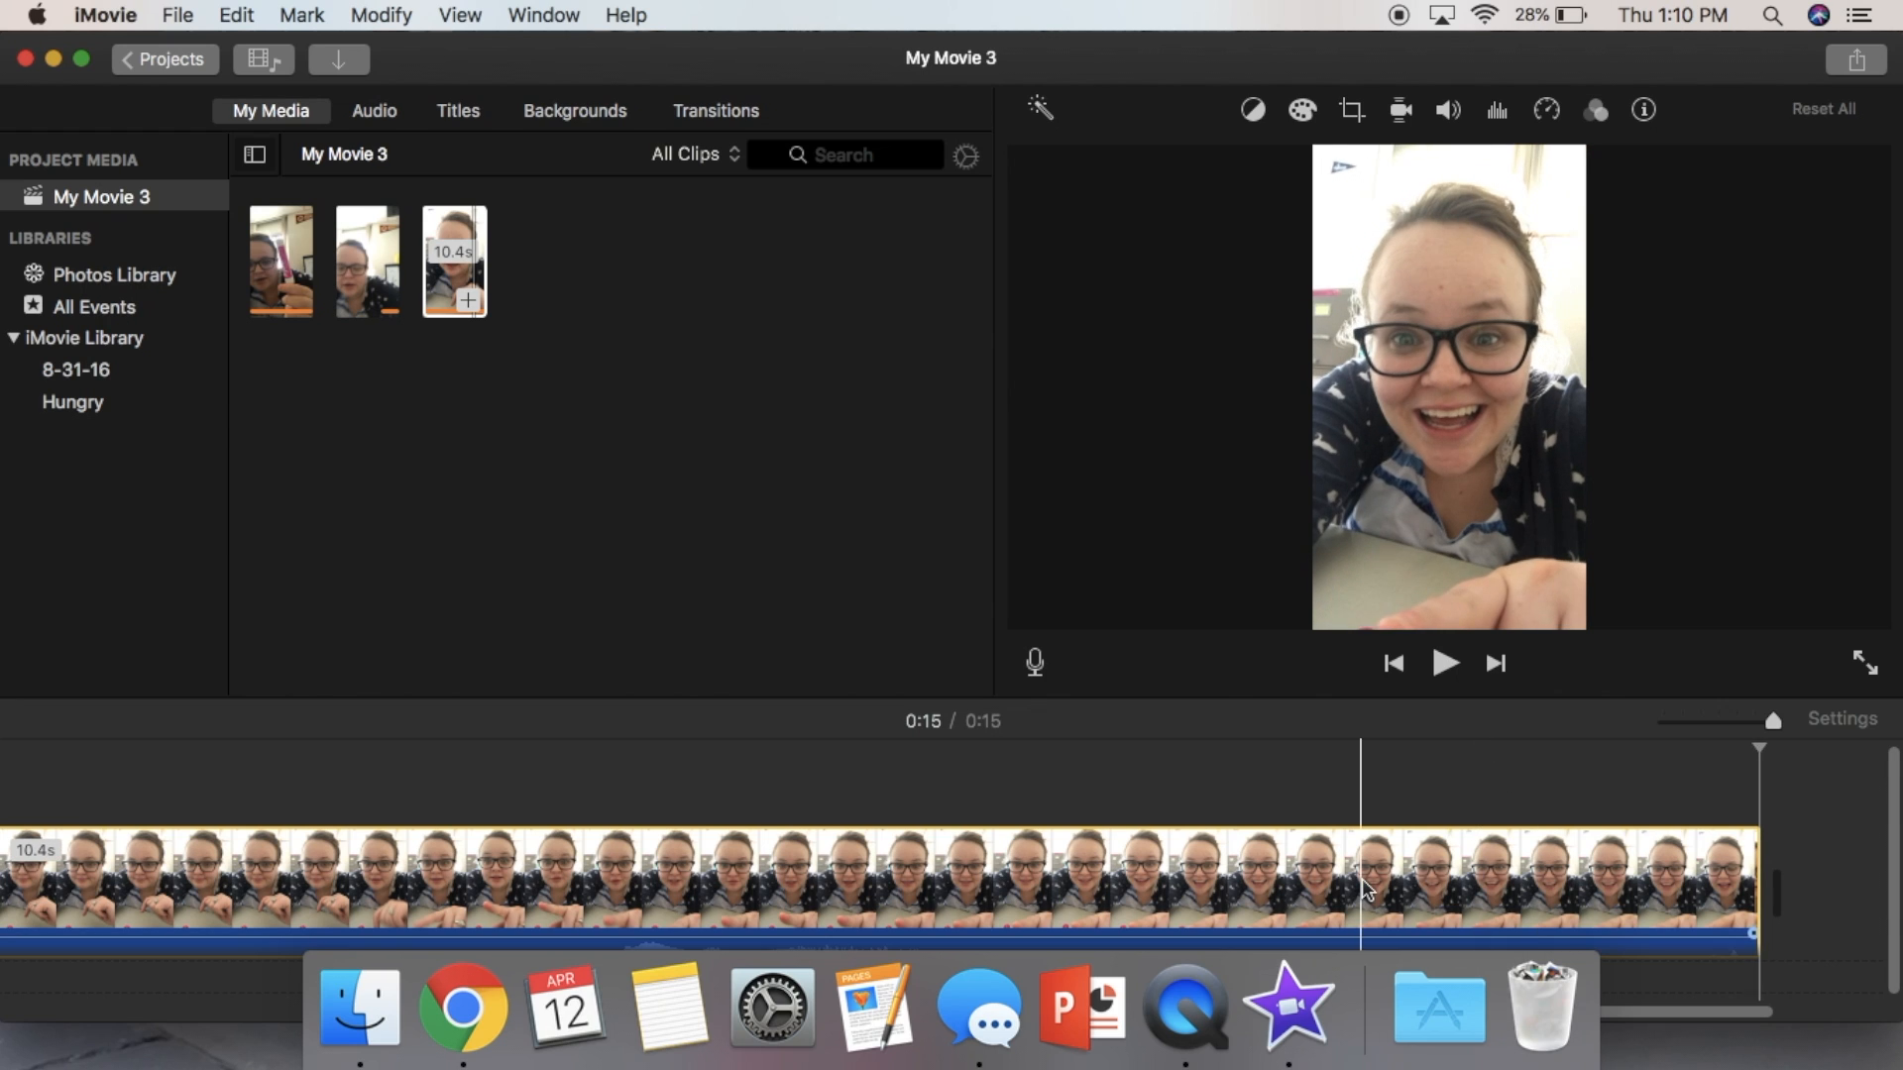
# - Open the audio sound effects and preview Sitcom Laughter 02 and Sitcom Laughter 01
pyautogui.click(373, 117)
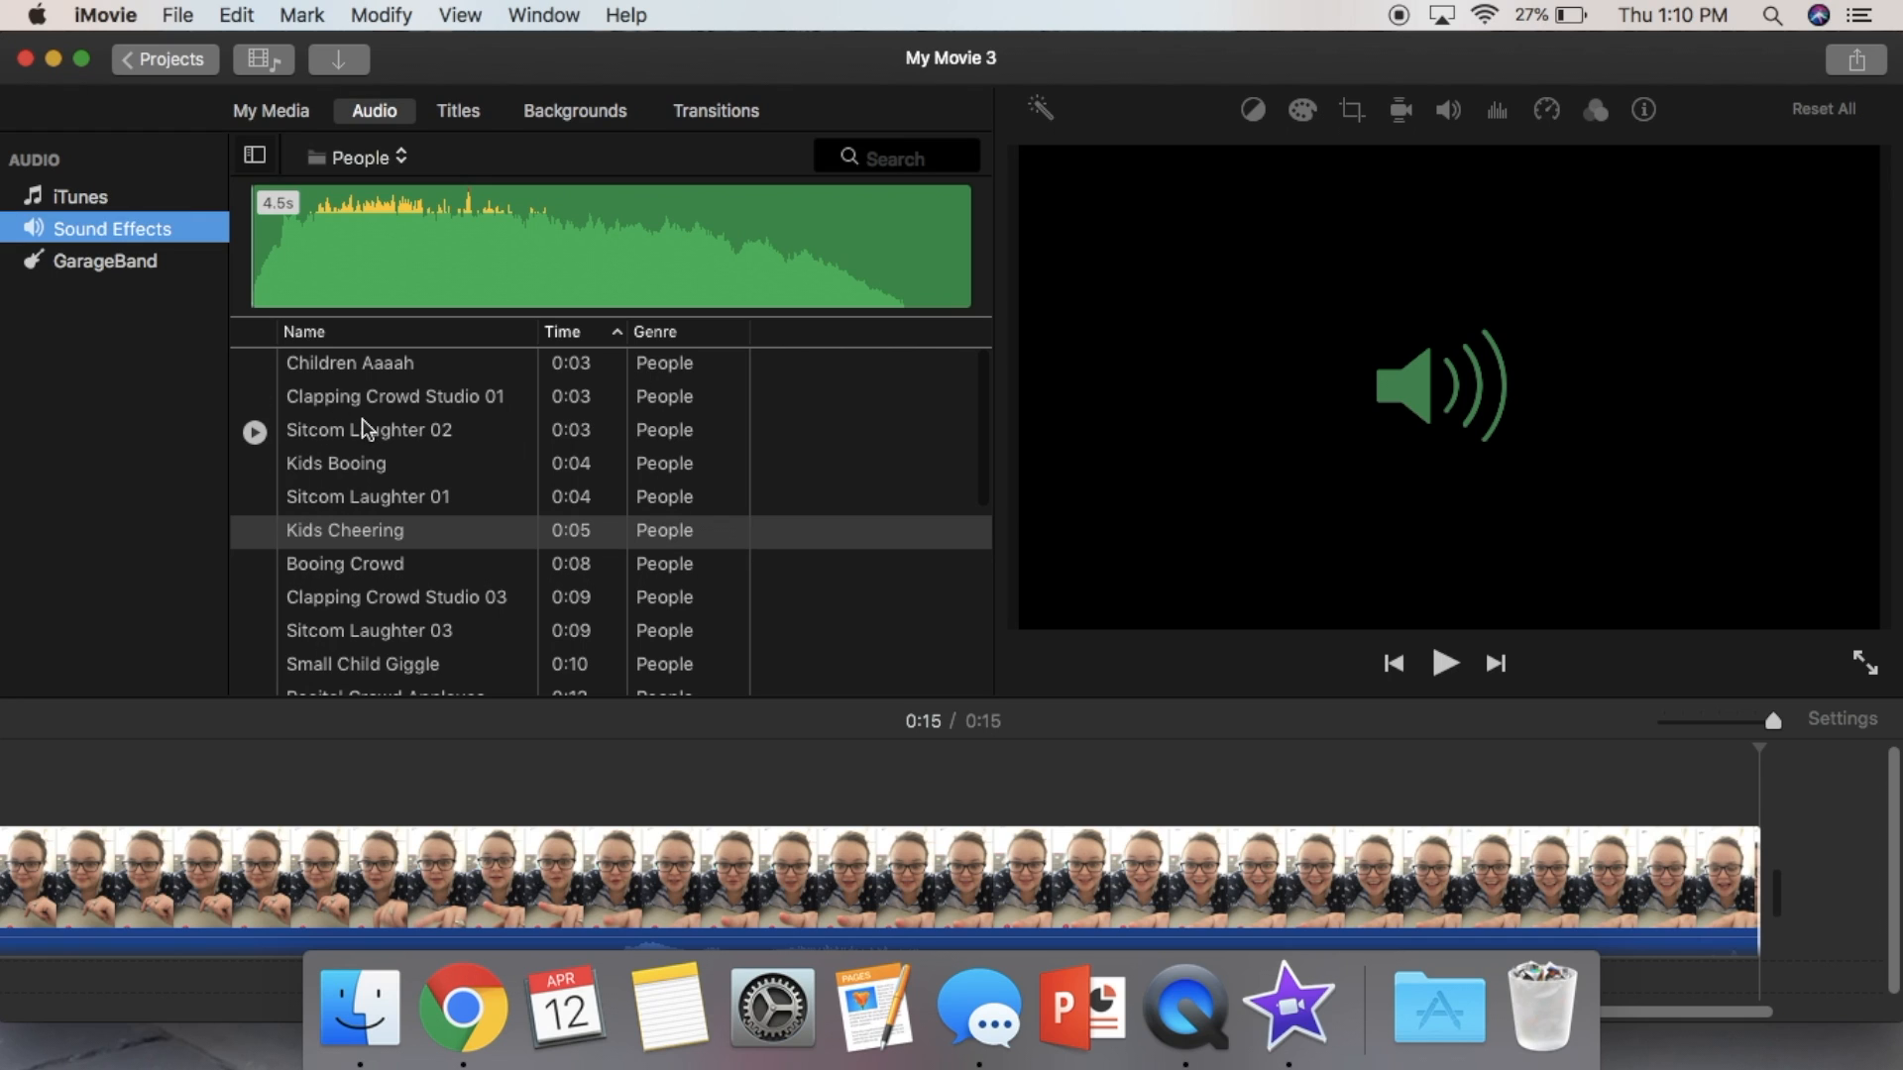
pyautogui.click(255, 434)
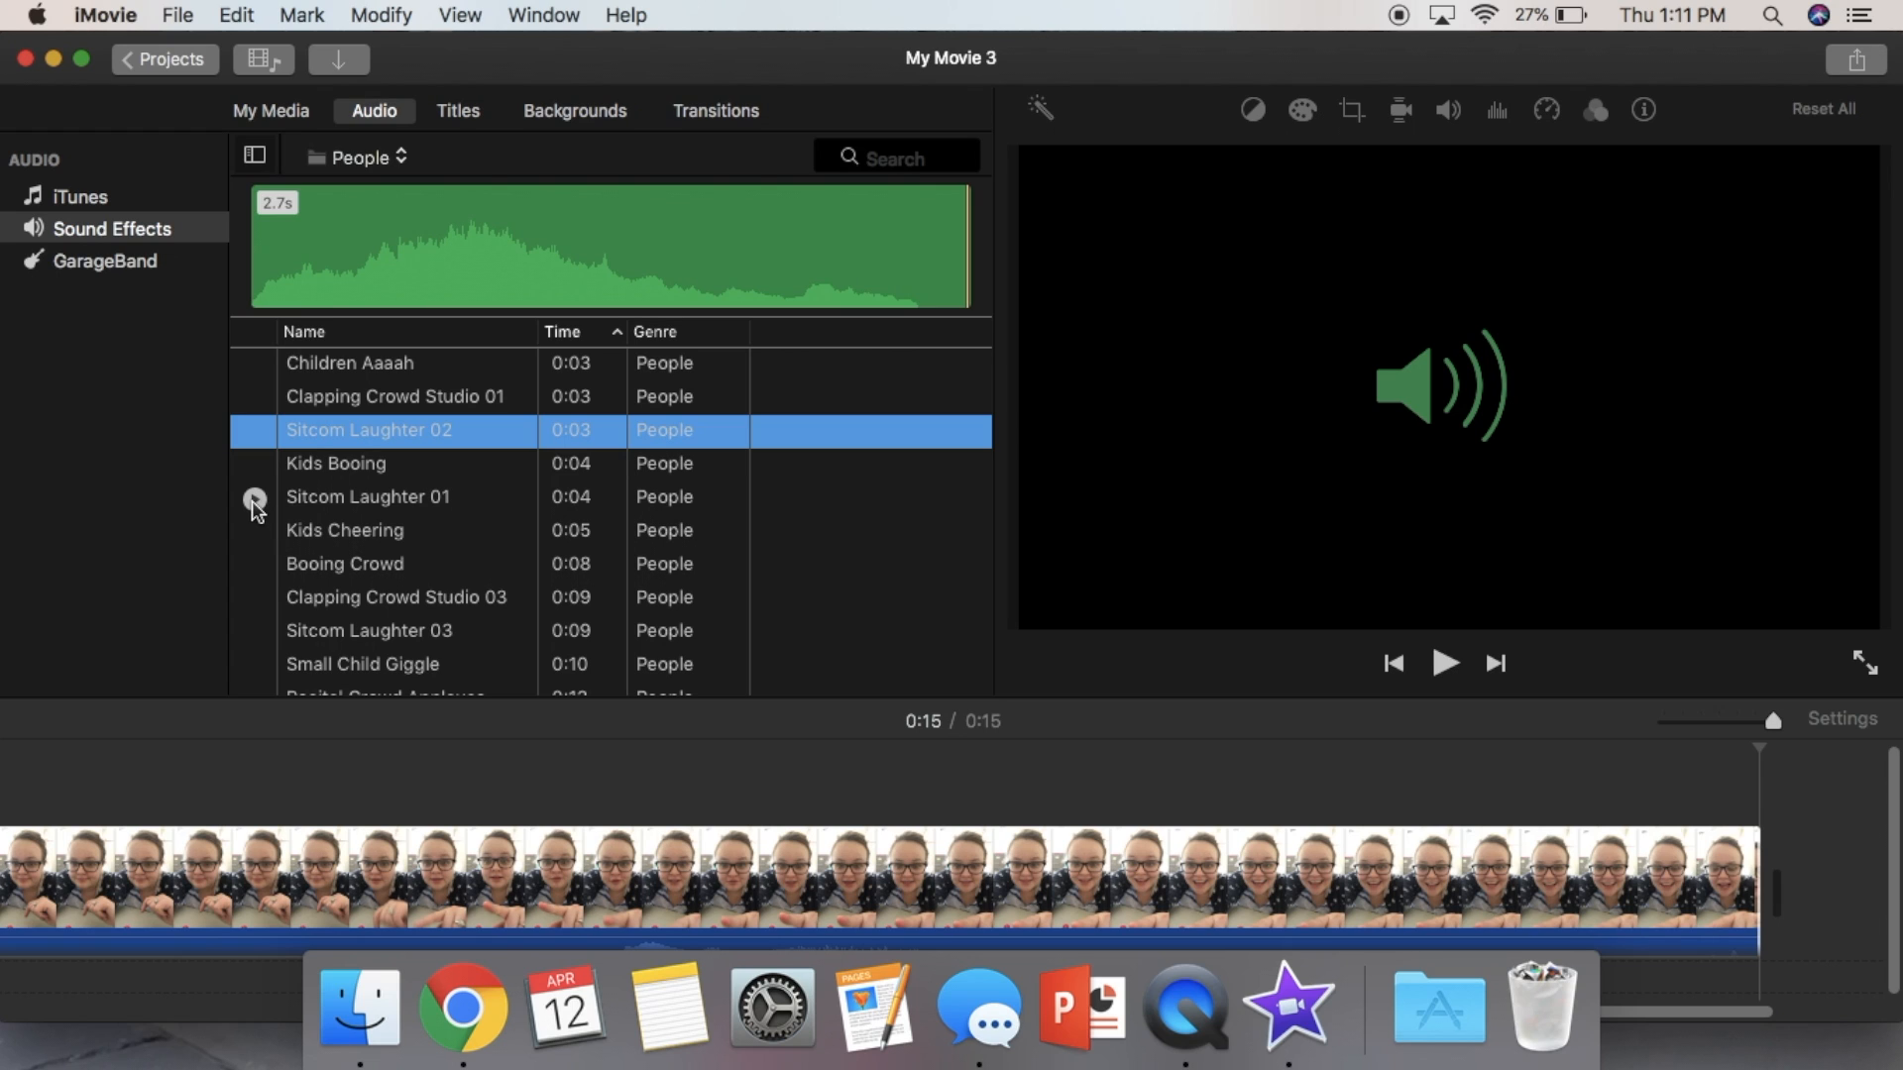
pyautogui.click(254, 499)
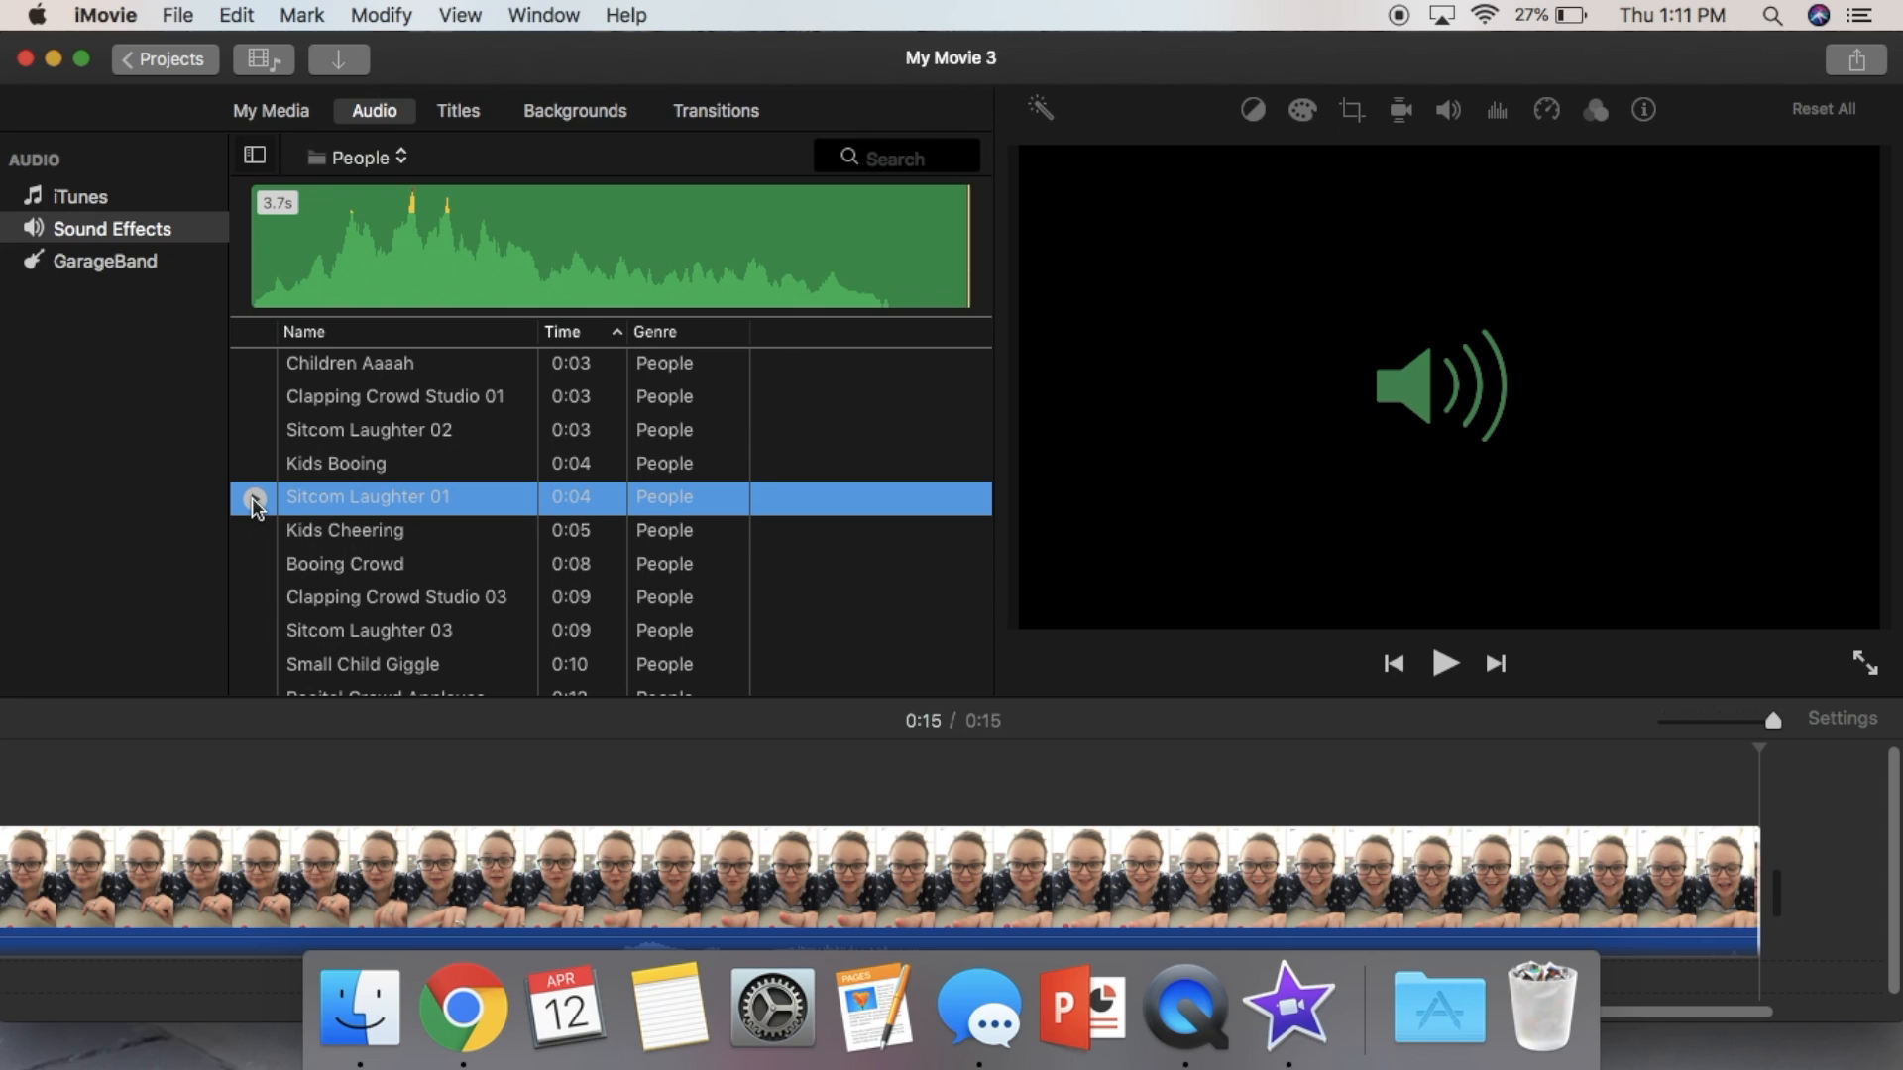
pyautogui.scroll(-3, 342, 501)
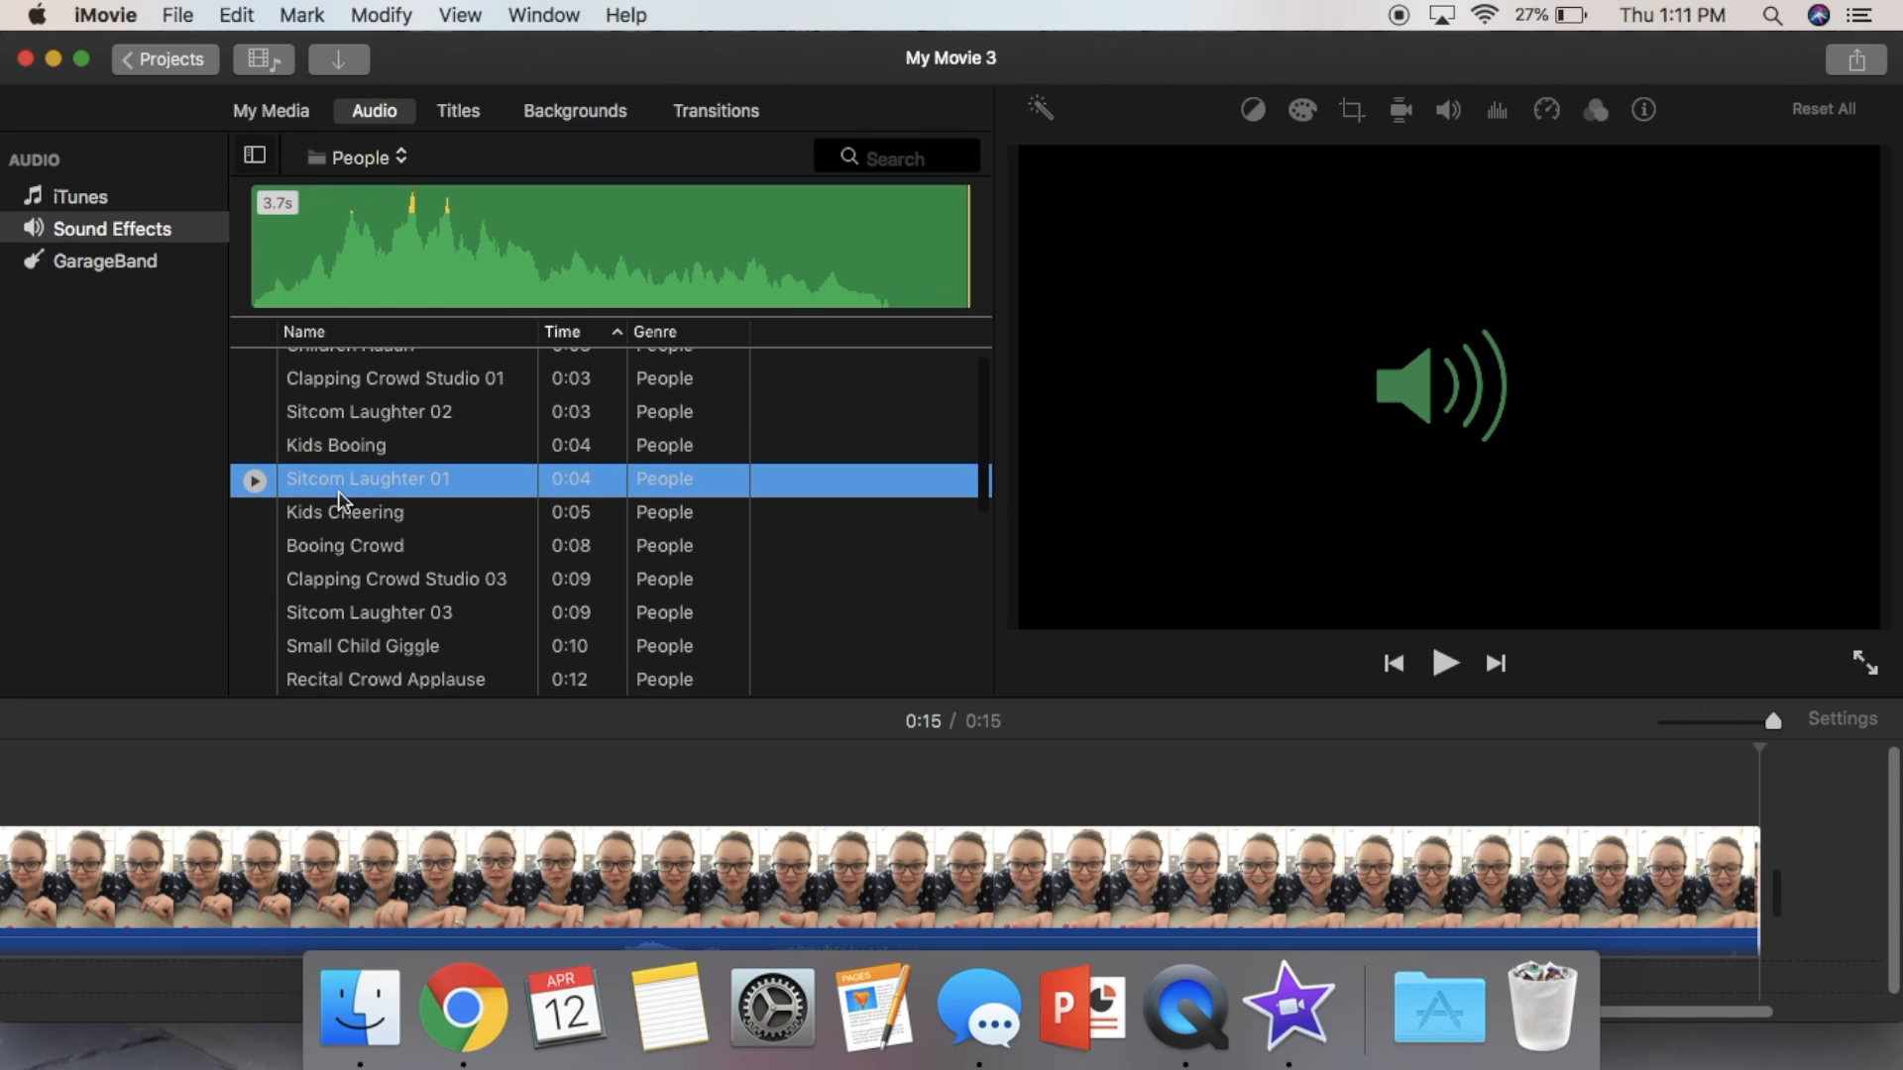
# - Play back the third clip from its start to find where the sound effect should go
pyautogui.click(391, 872)
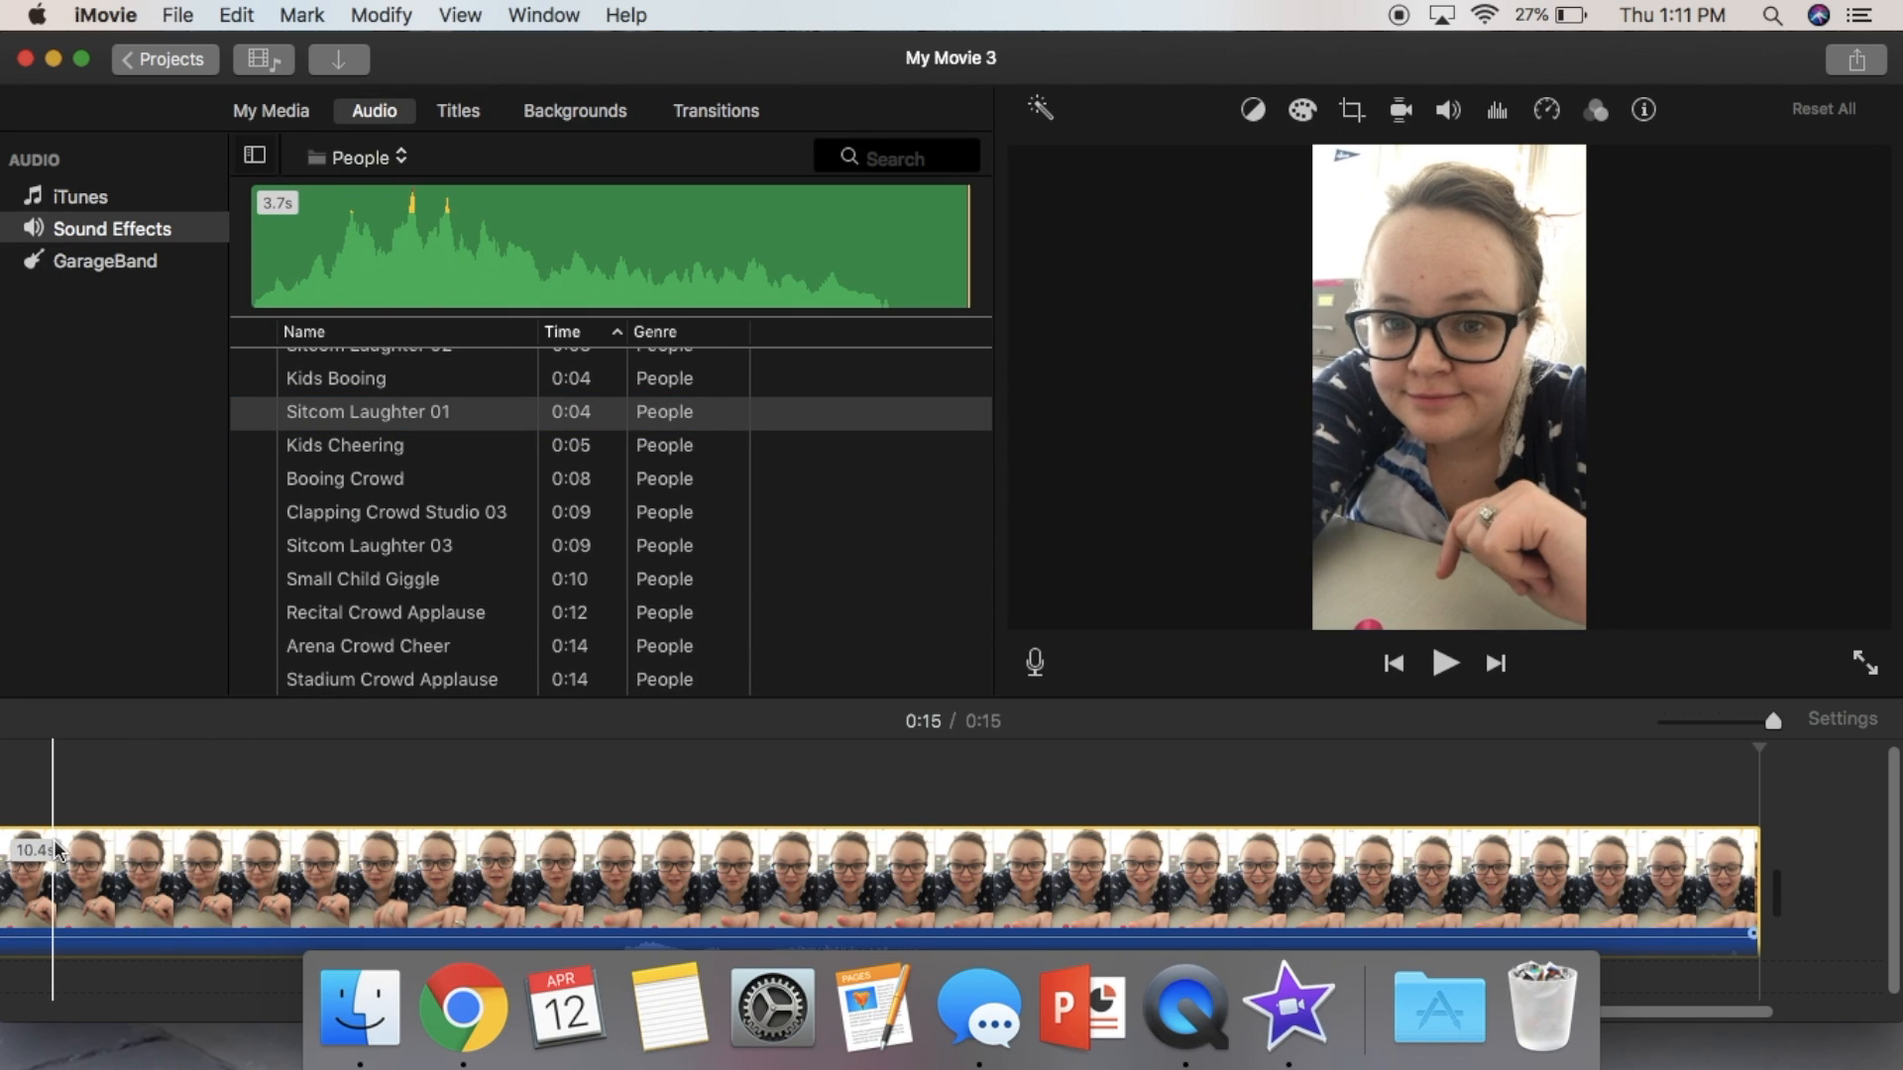
pyautogui.hscroll(-15, 87, 872)
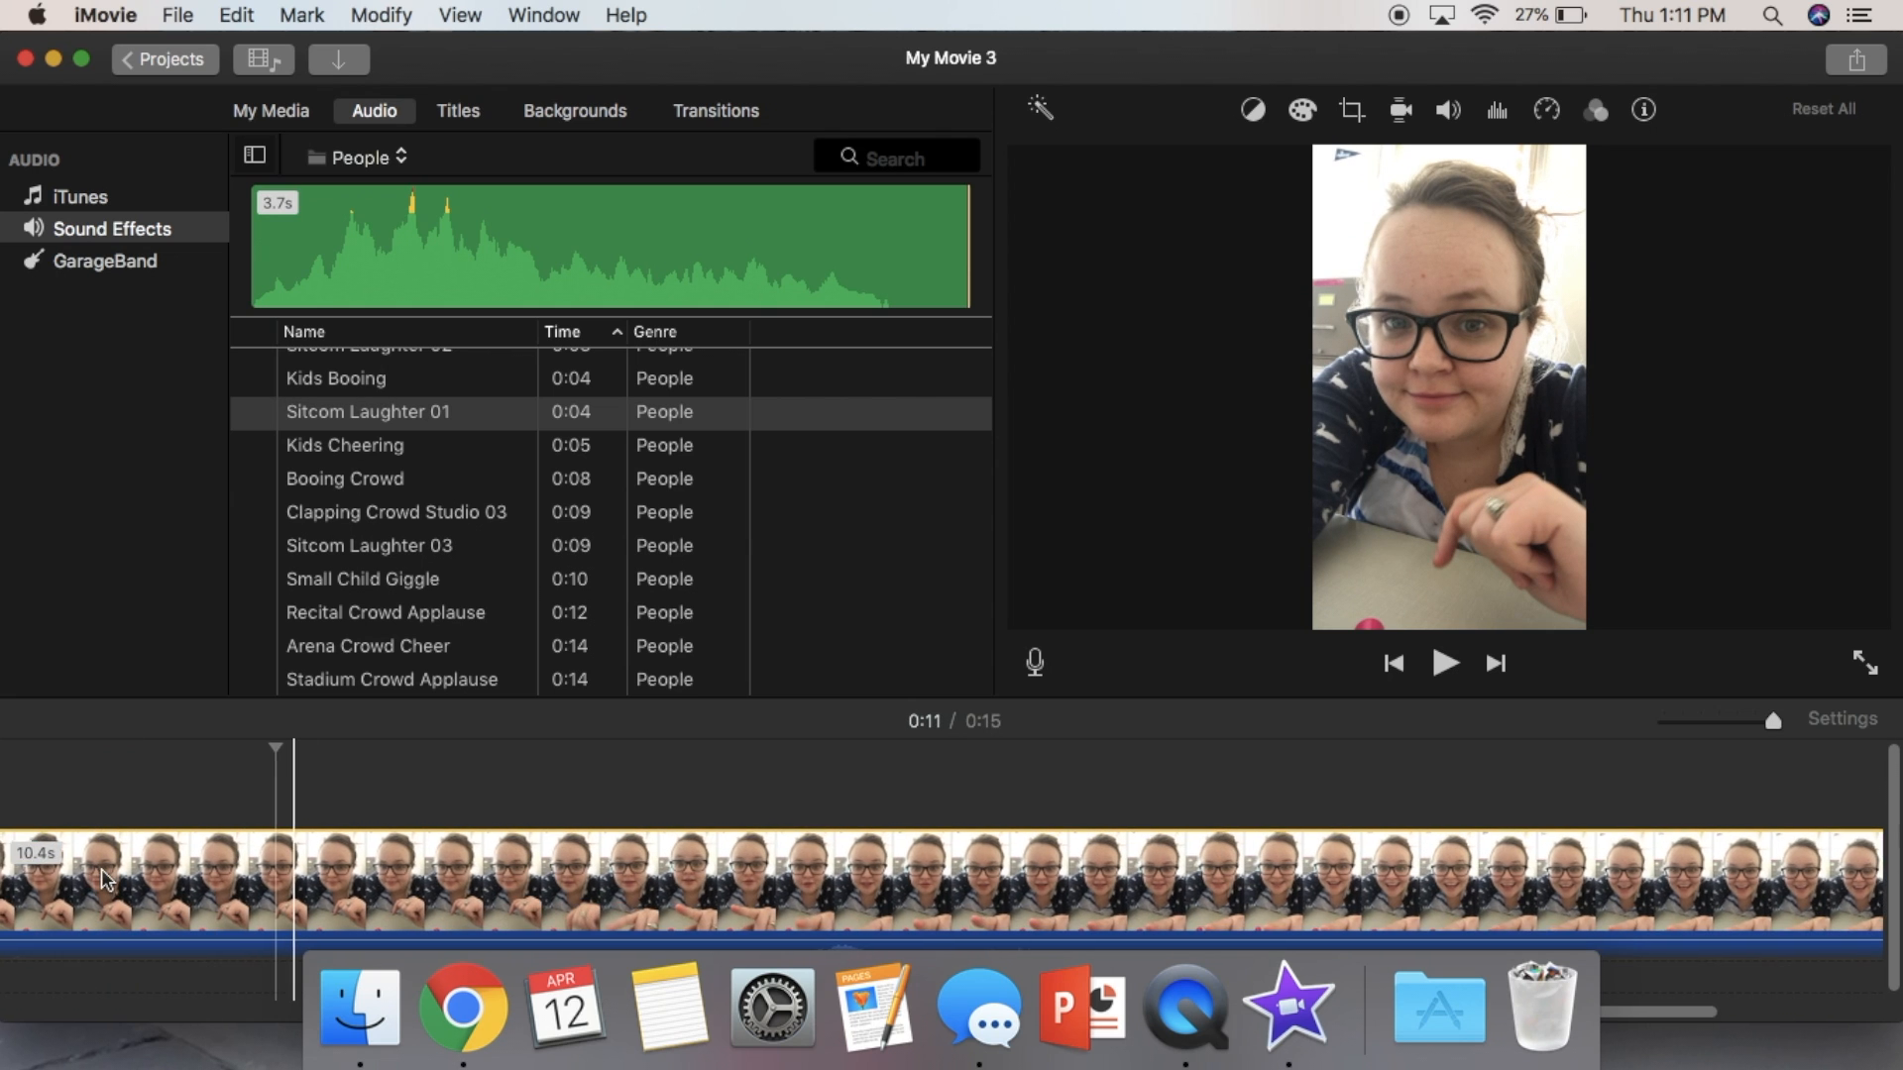
pyautogui.hscroll(-20, 101, 868)
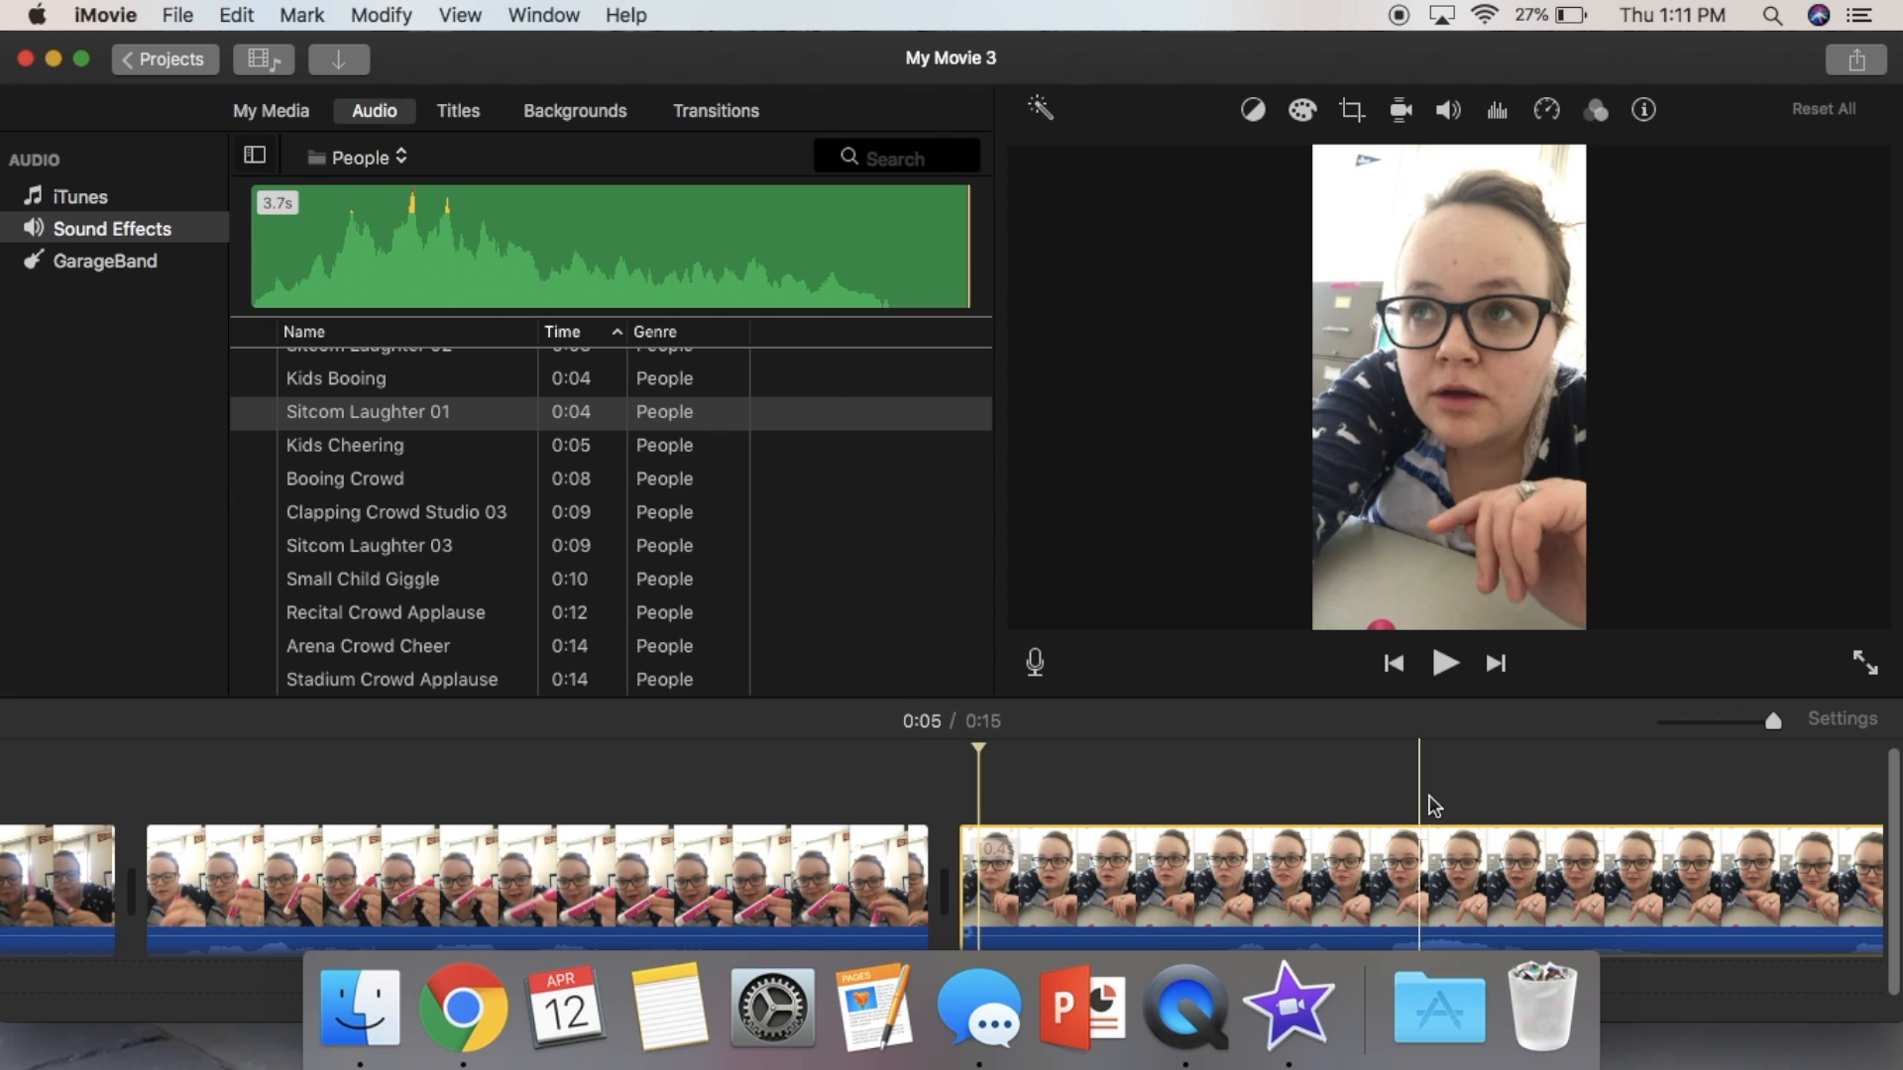
pyautogui.click(1444, 663)
pyautogui.hscroll(12, 1182, 852)
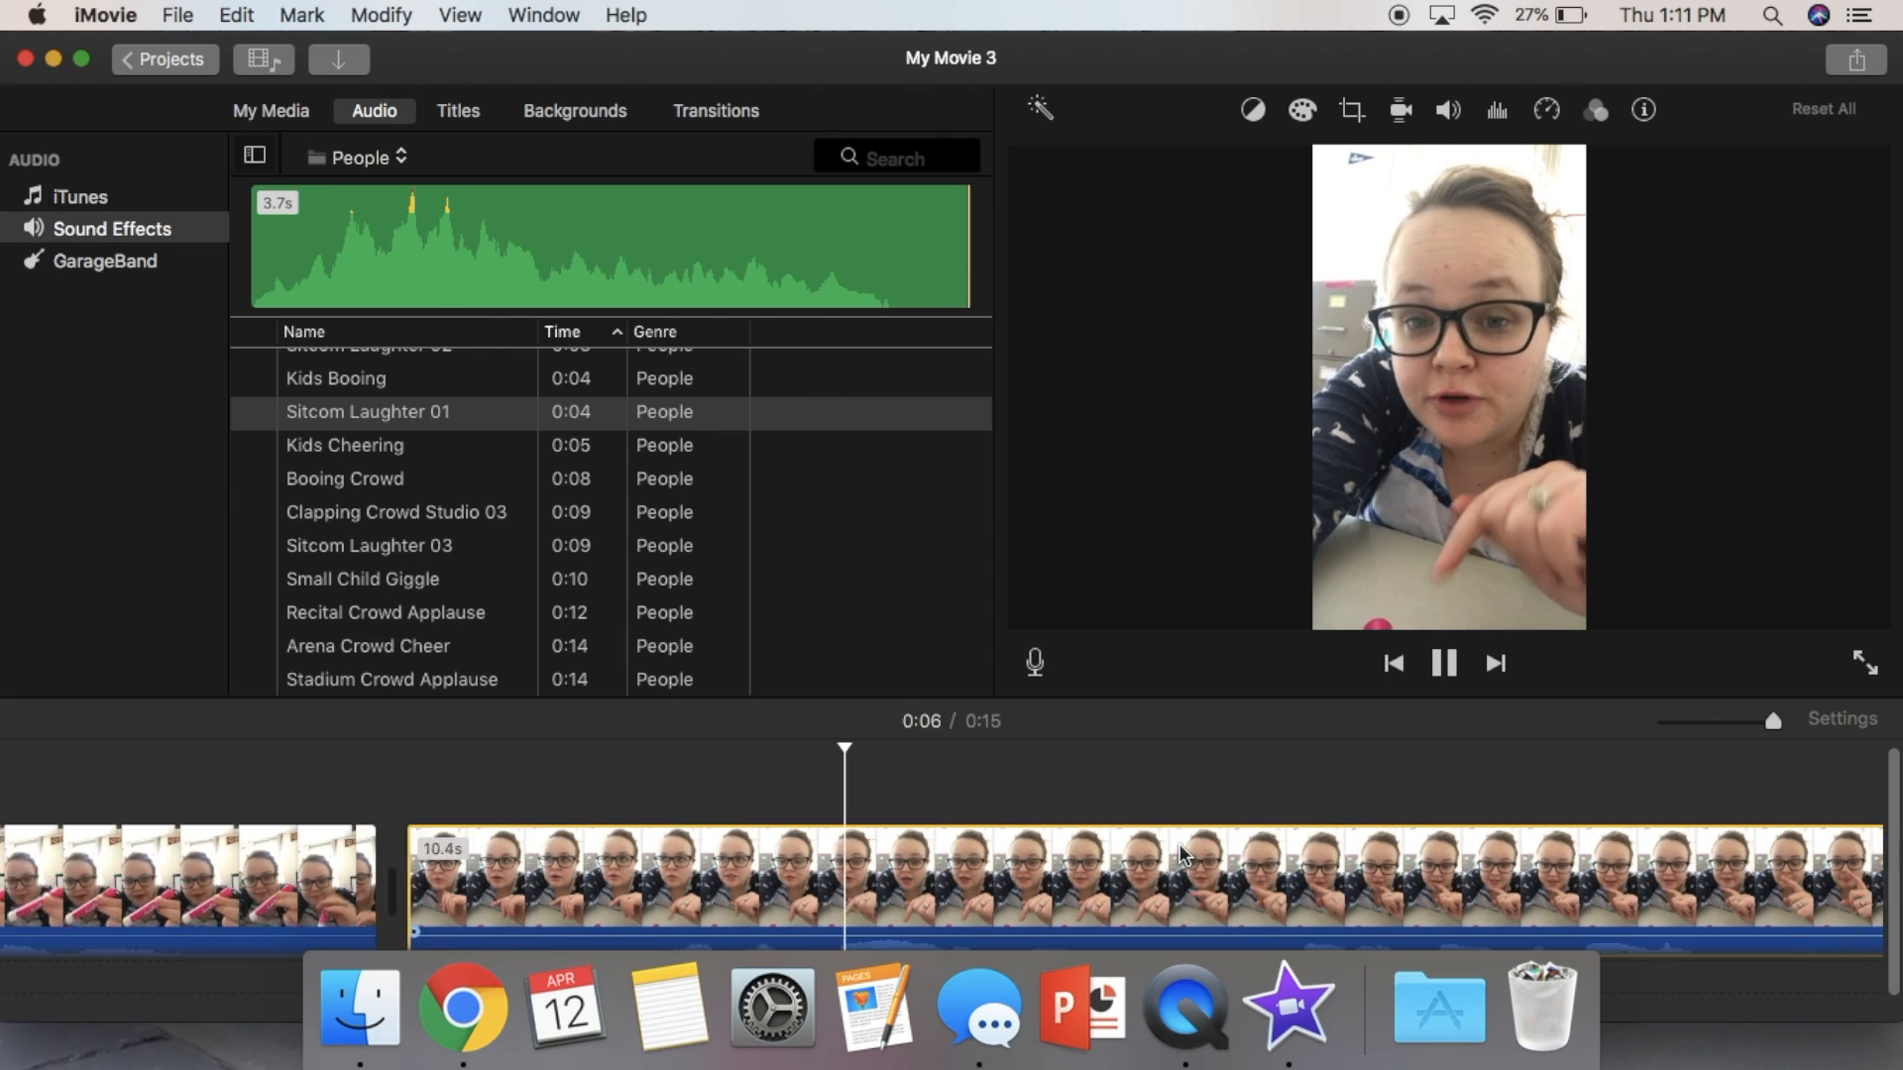
pyautogui.hscroll(8, 1250, 835)
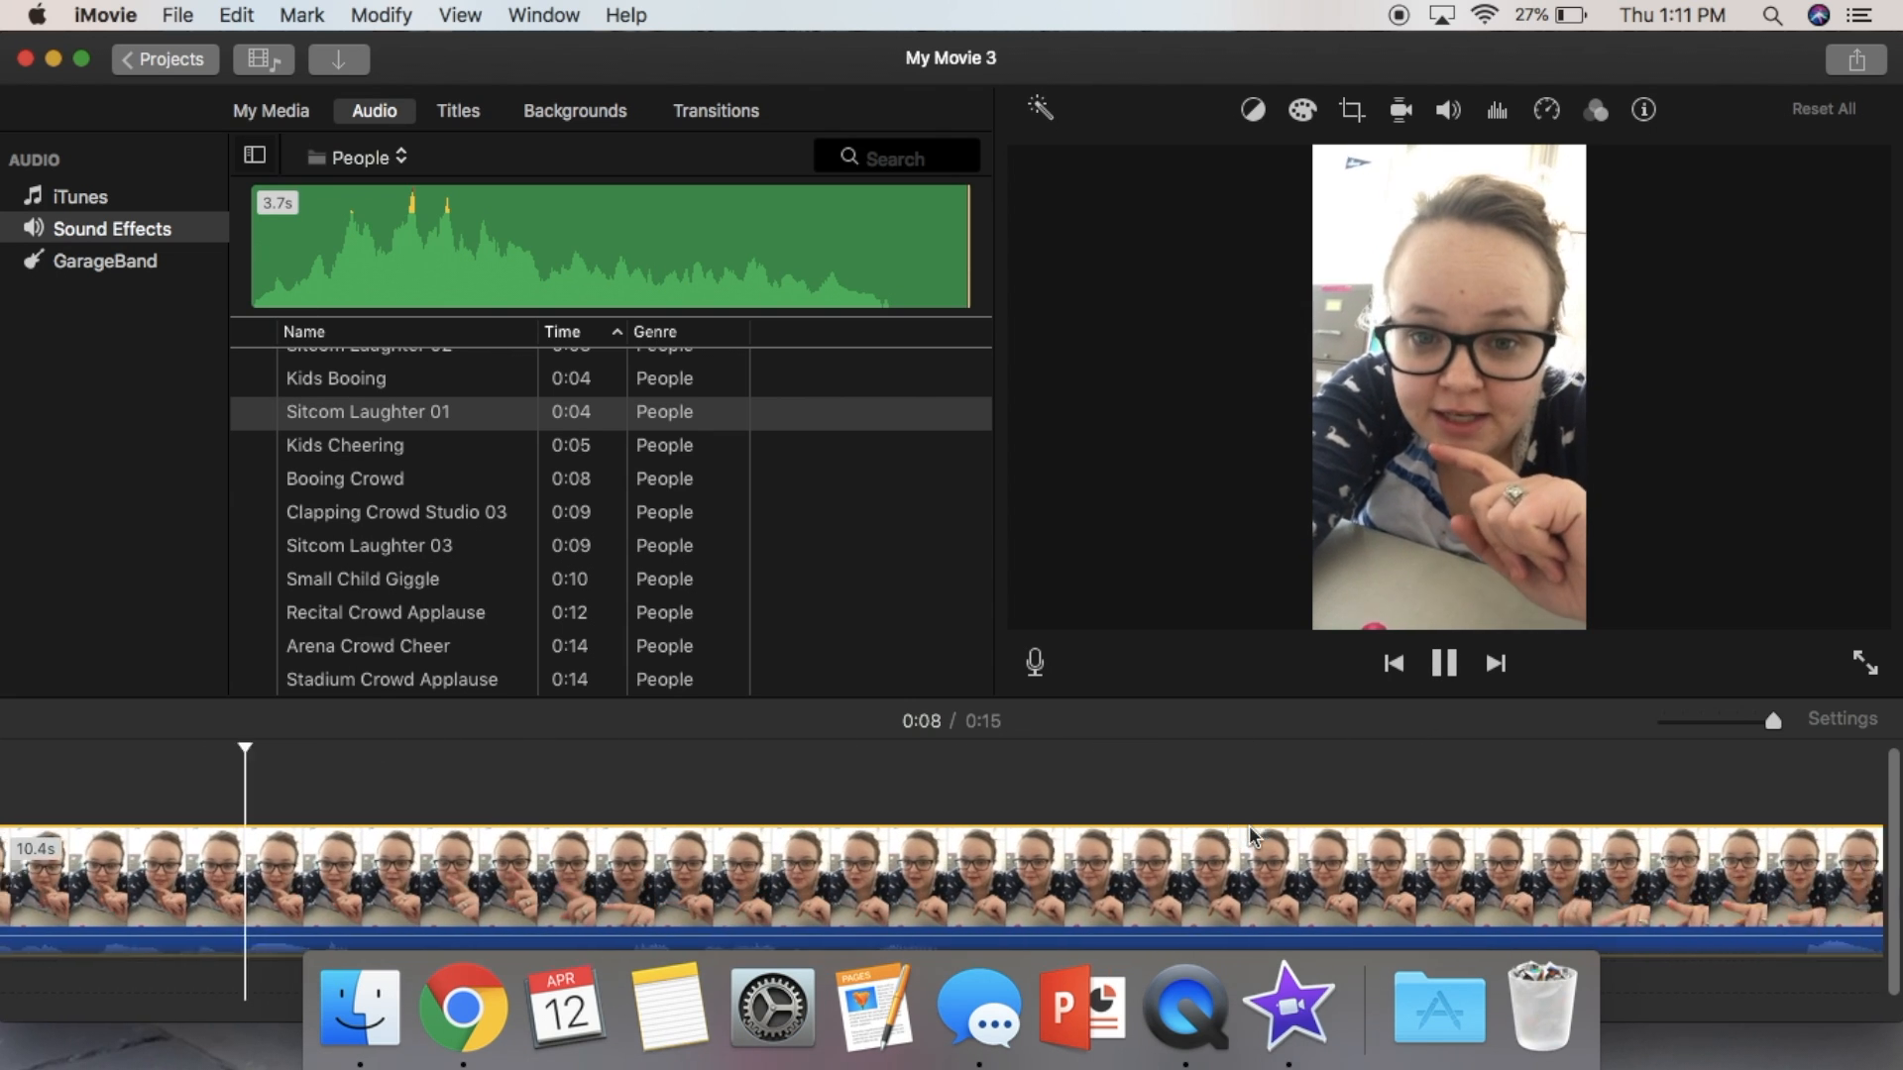
pyautogui.hscroll(3, 1250, 835)
pyautogui.hscroll(6, 1251, 835)
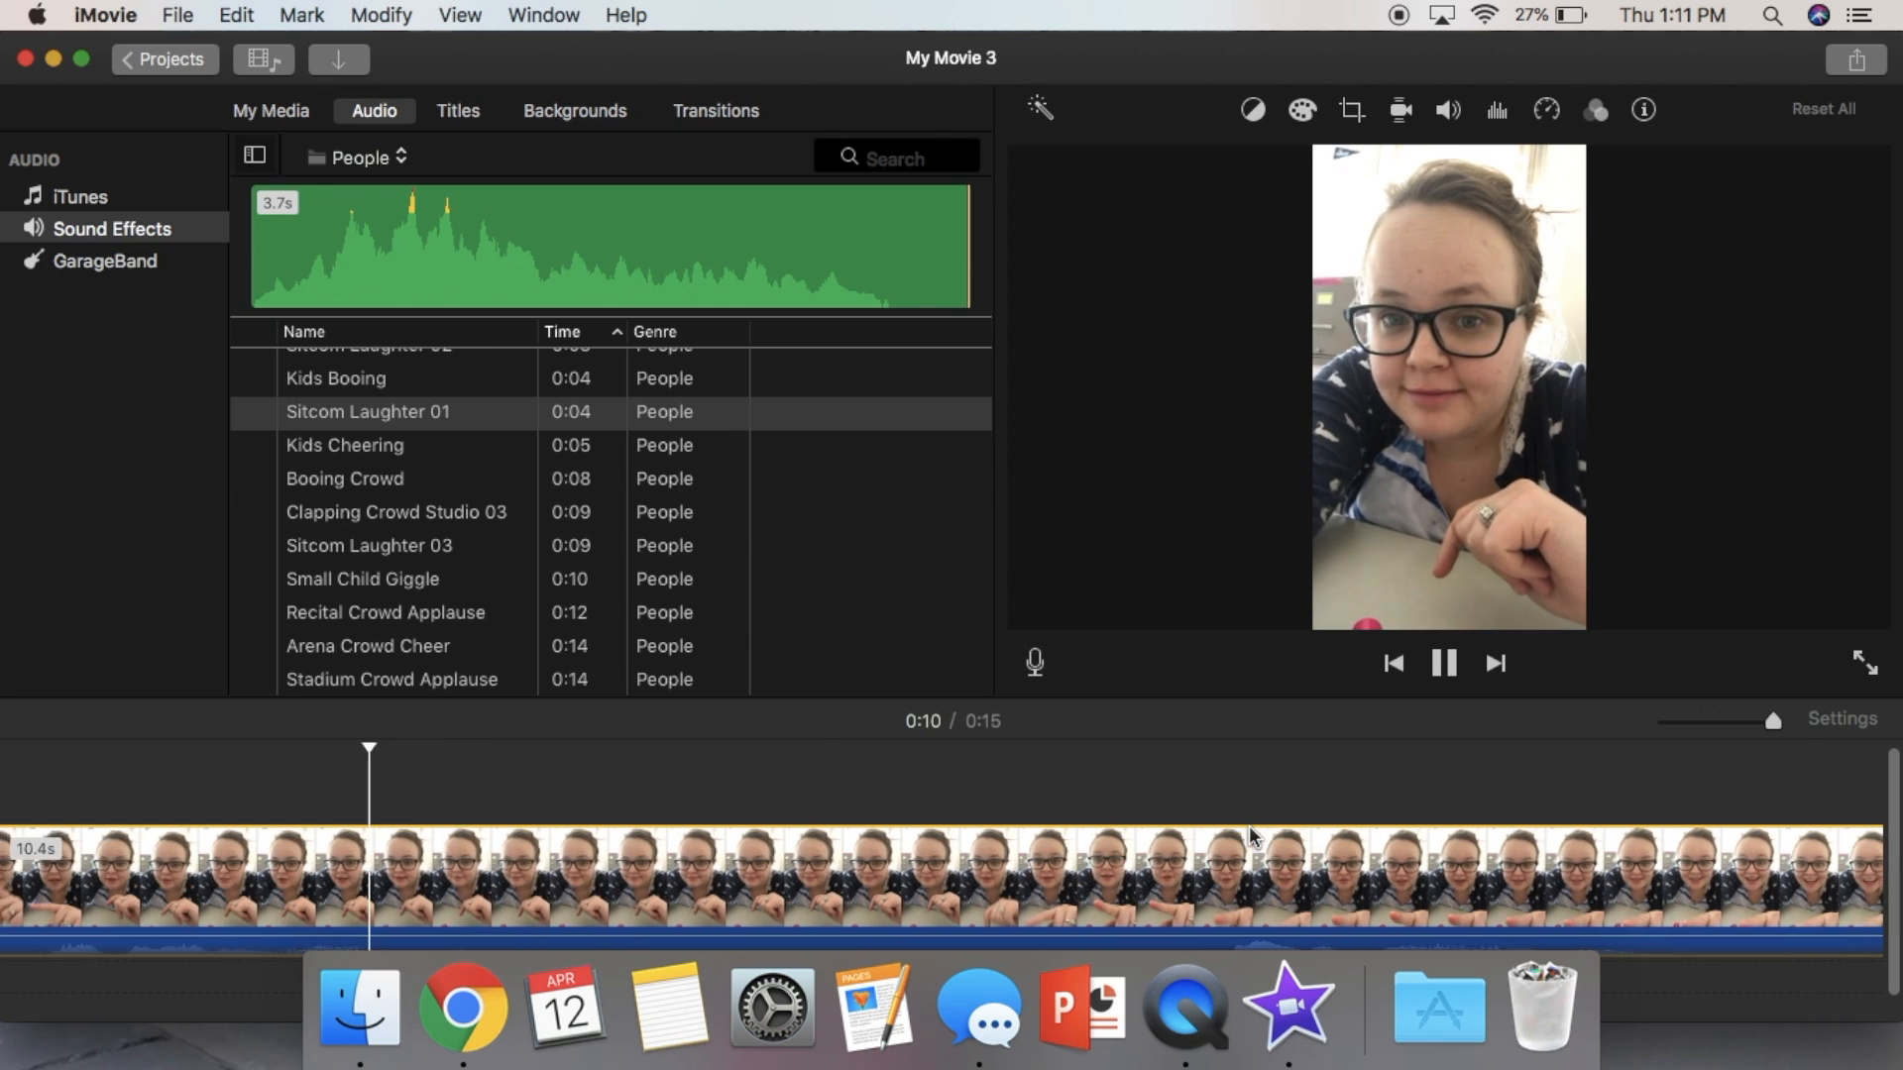
pyautogui.hscroll(3, 1251, 835)
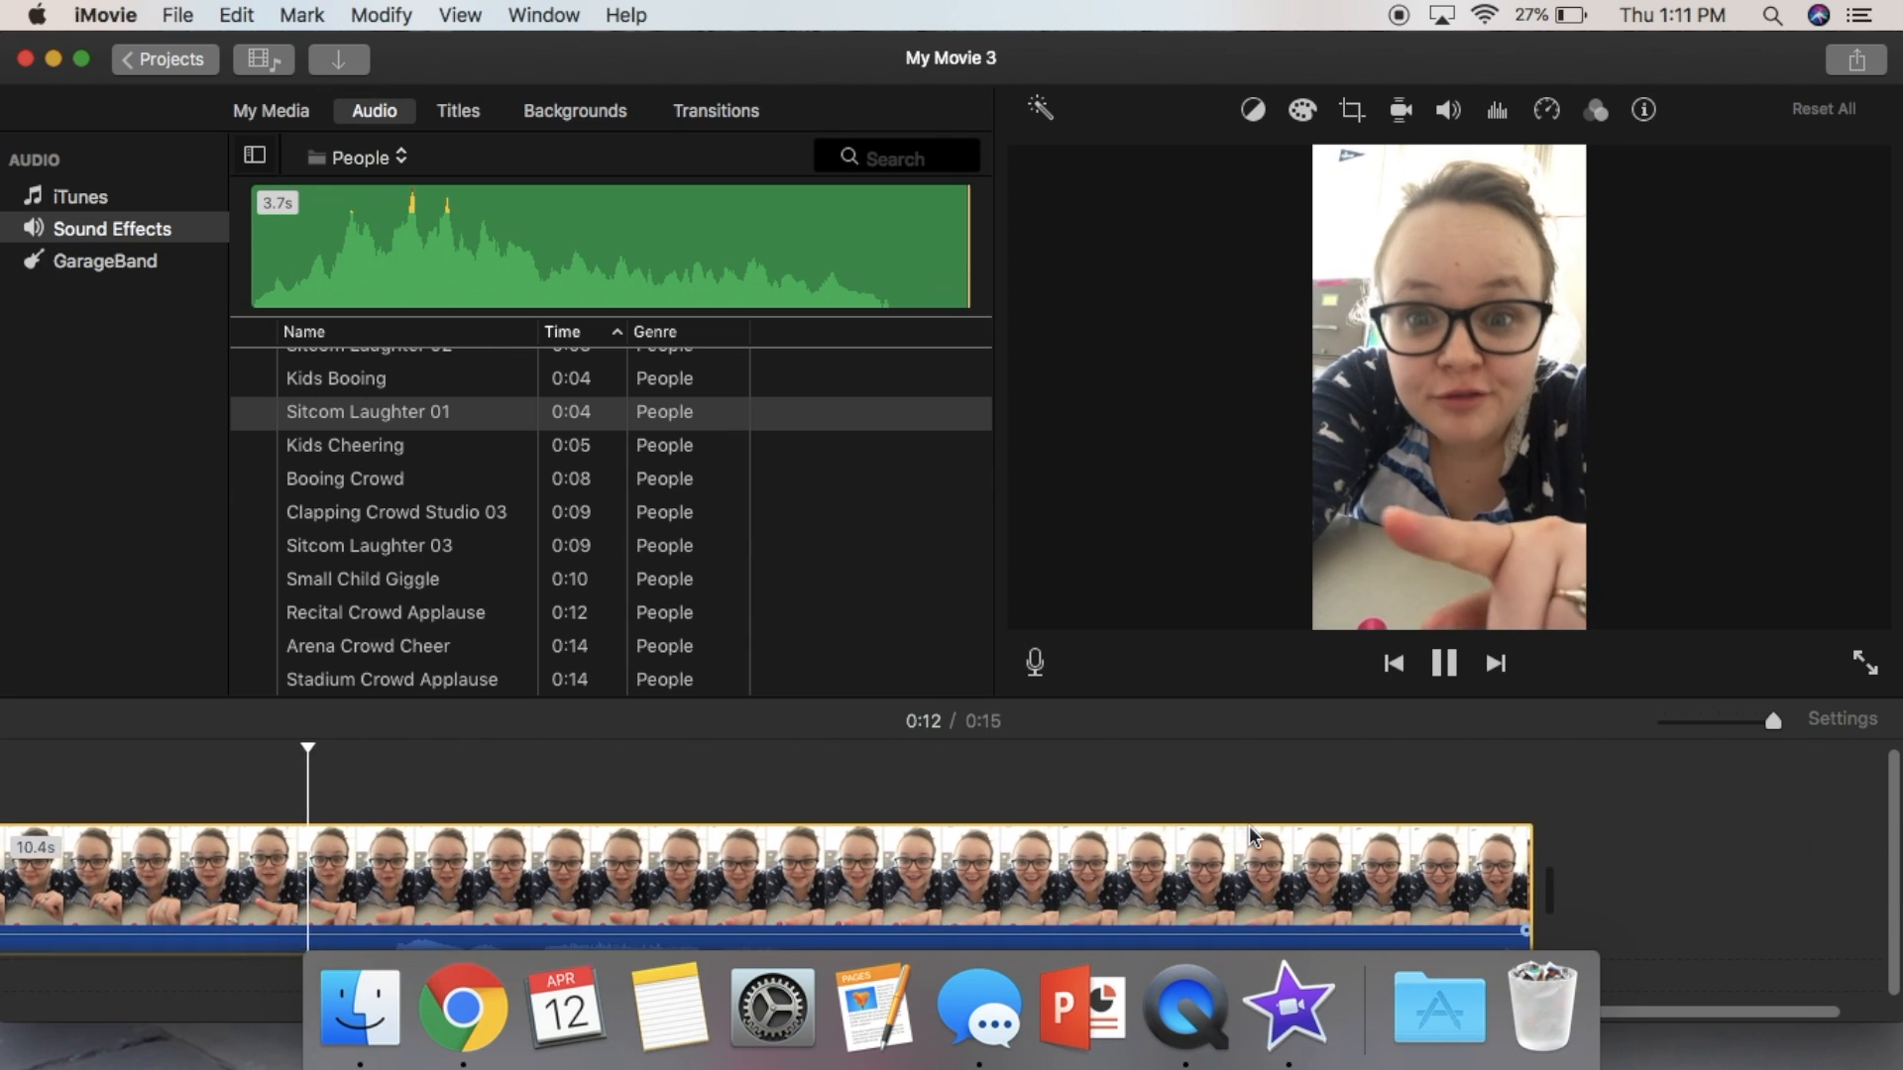
pyautogui.click(1445, 663)
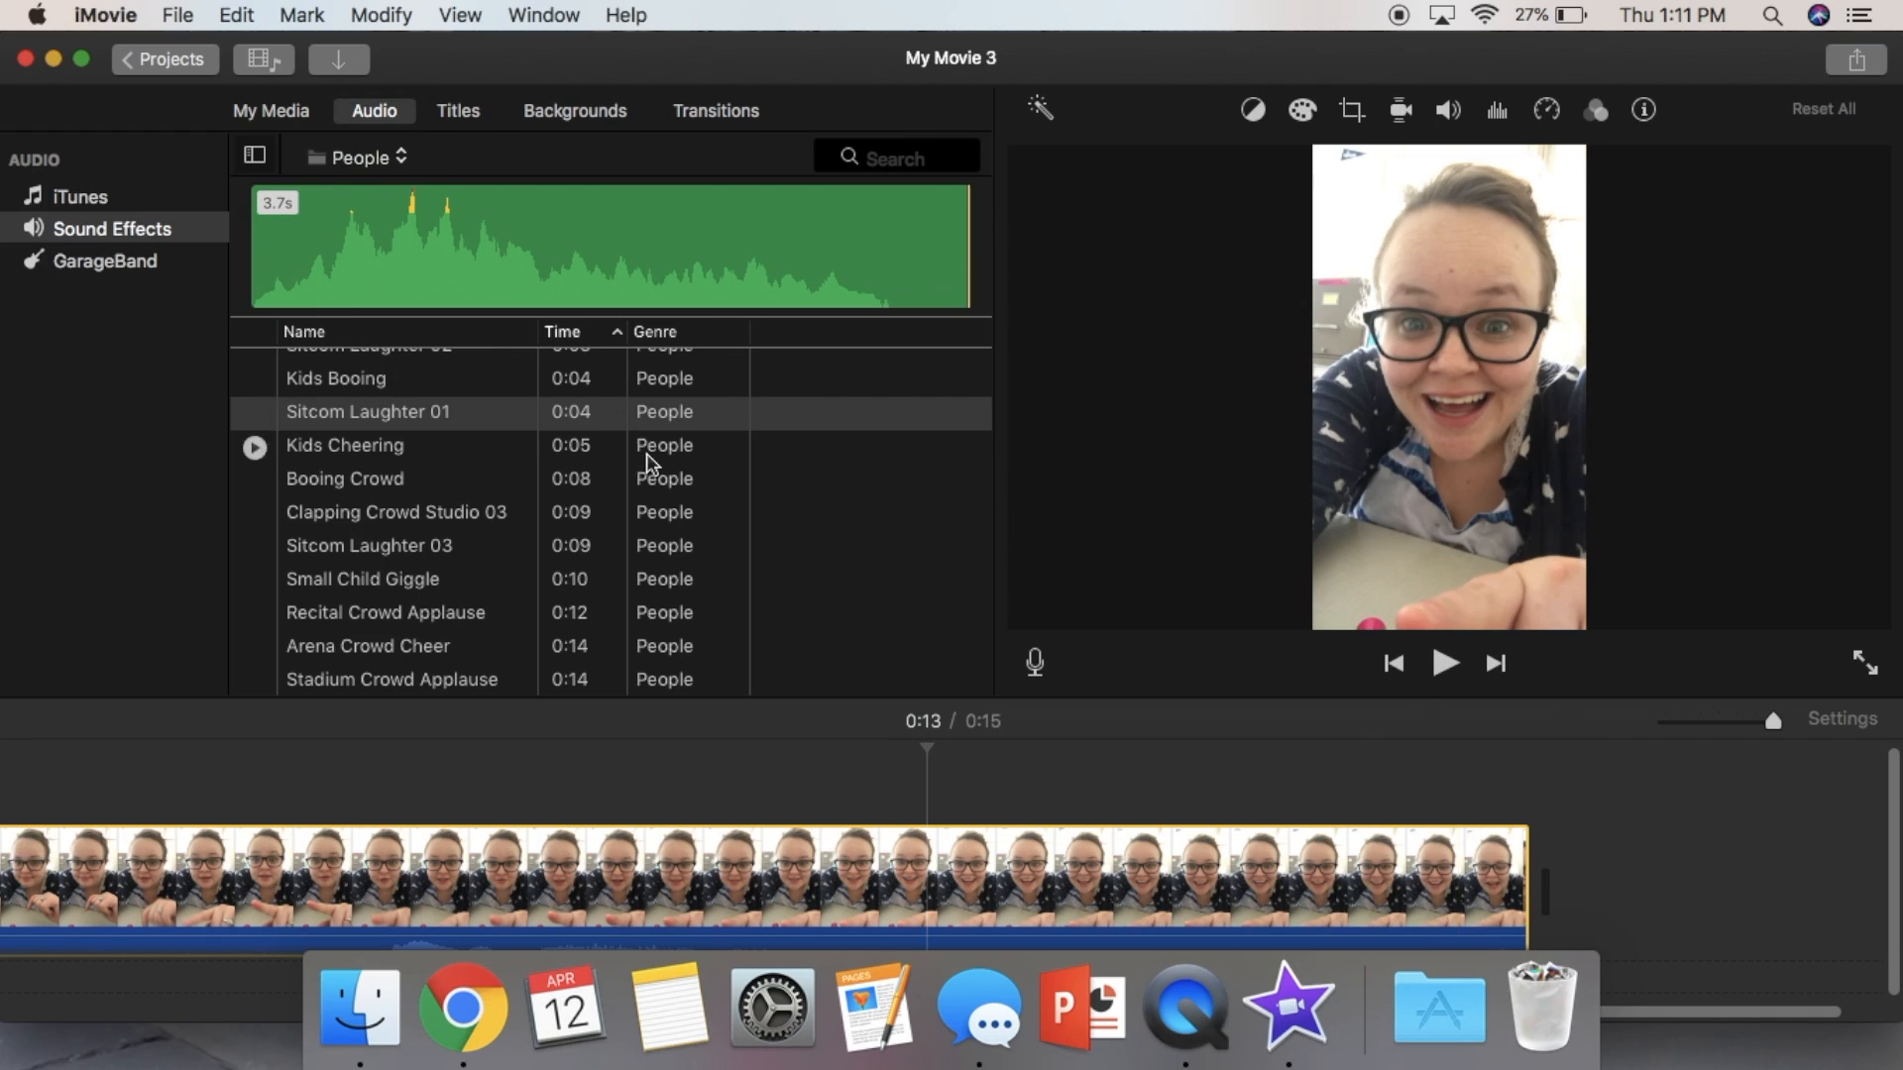
# - Add the Sitcom Laughter 01 sound effect to the timeline under the third clip at about 0:13
pyautogui.click(347, 416)
pyautogui.moveTo(347, 417); pyautogui.dragTo(455, 418)
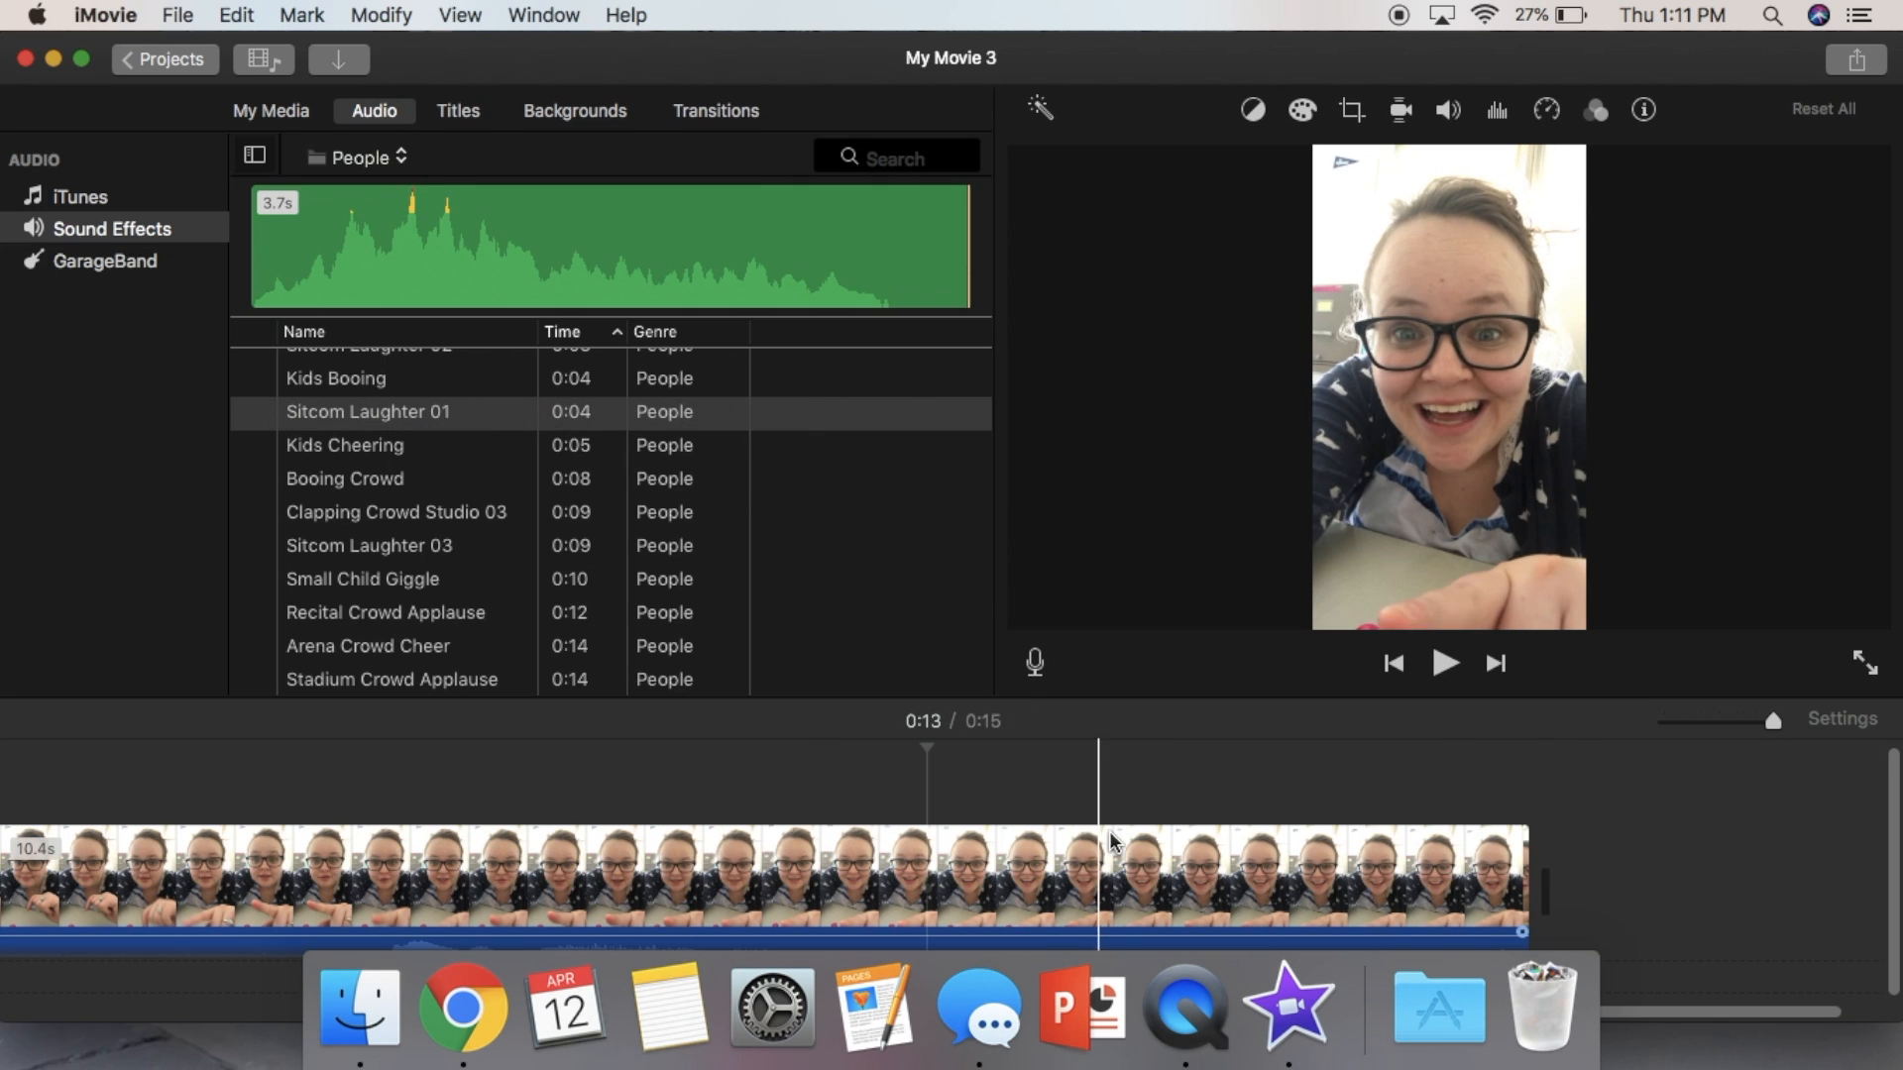
pyautogui.click(1372, 906)
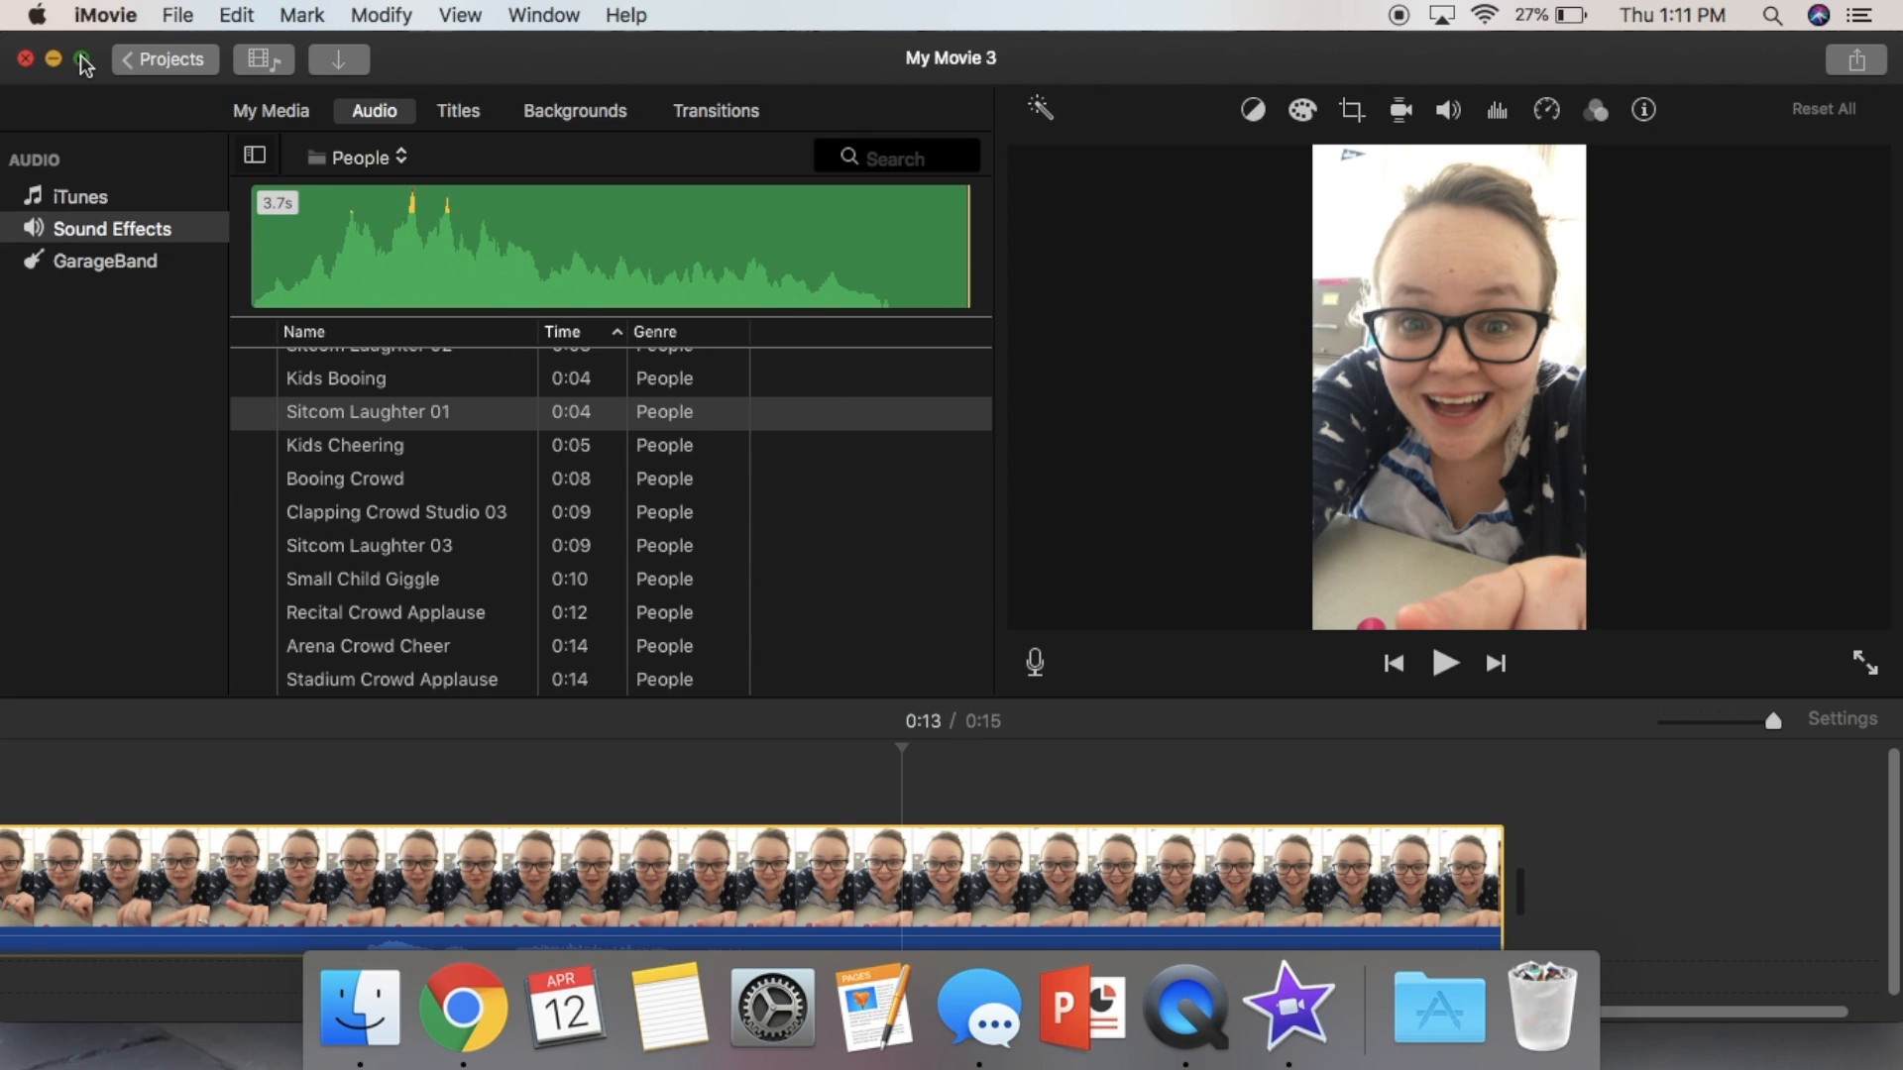
pyautogui.click(83, 60)
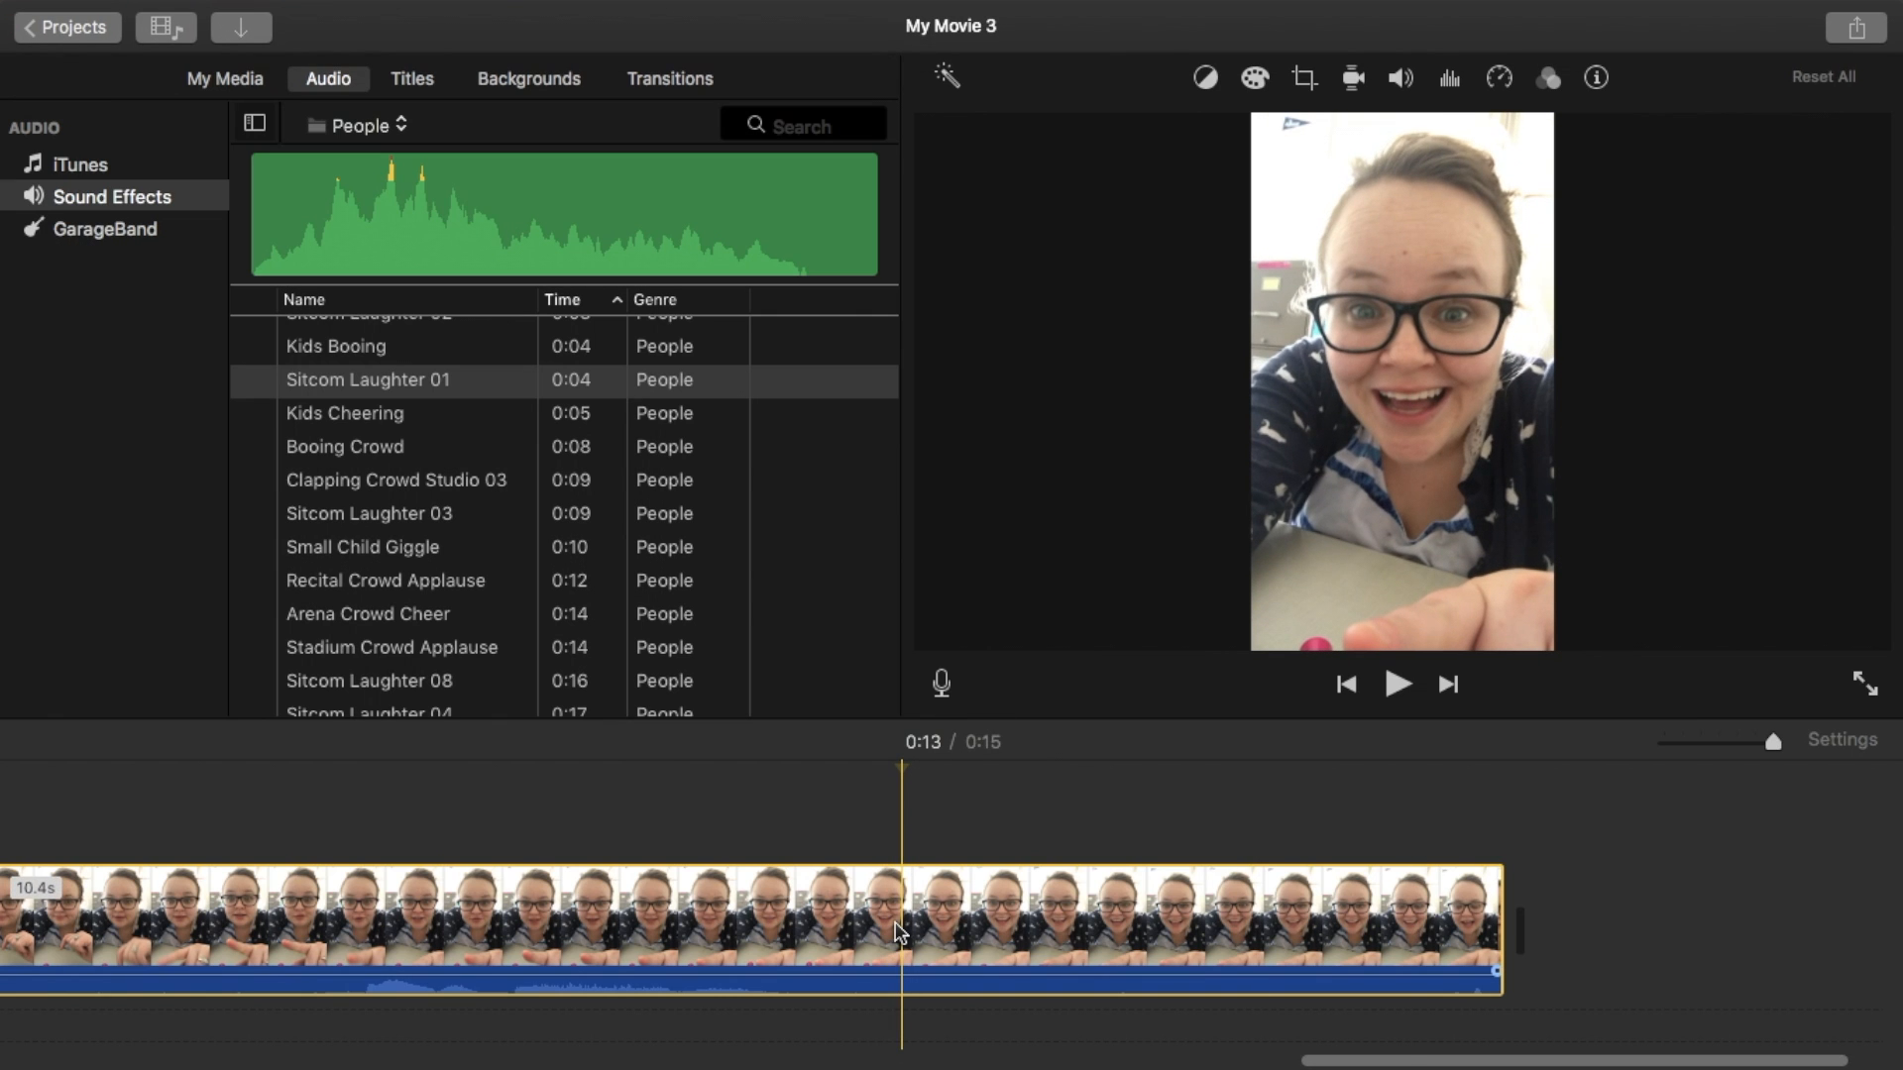
pyautogui.moveTo(335, 378); pyautogui.dragTo(917, 1035)
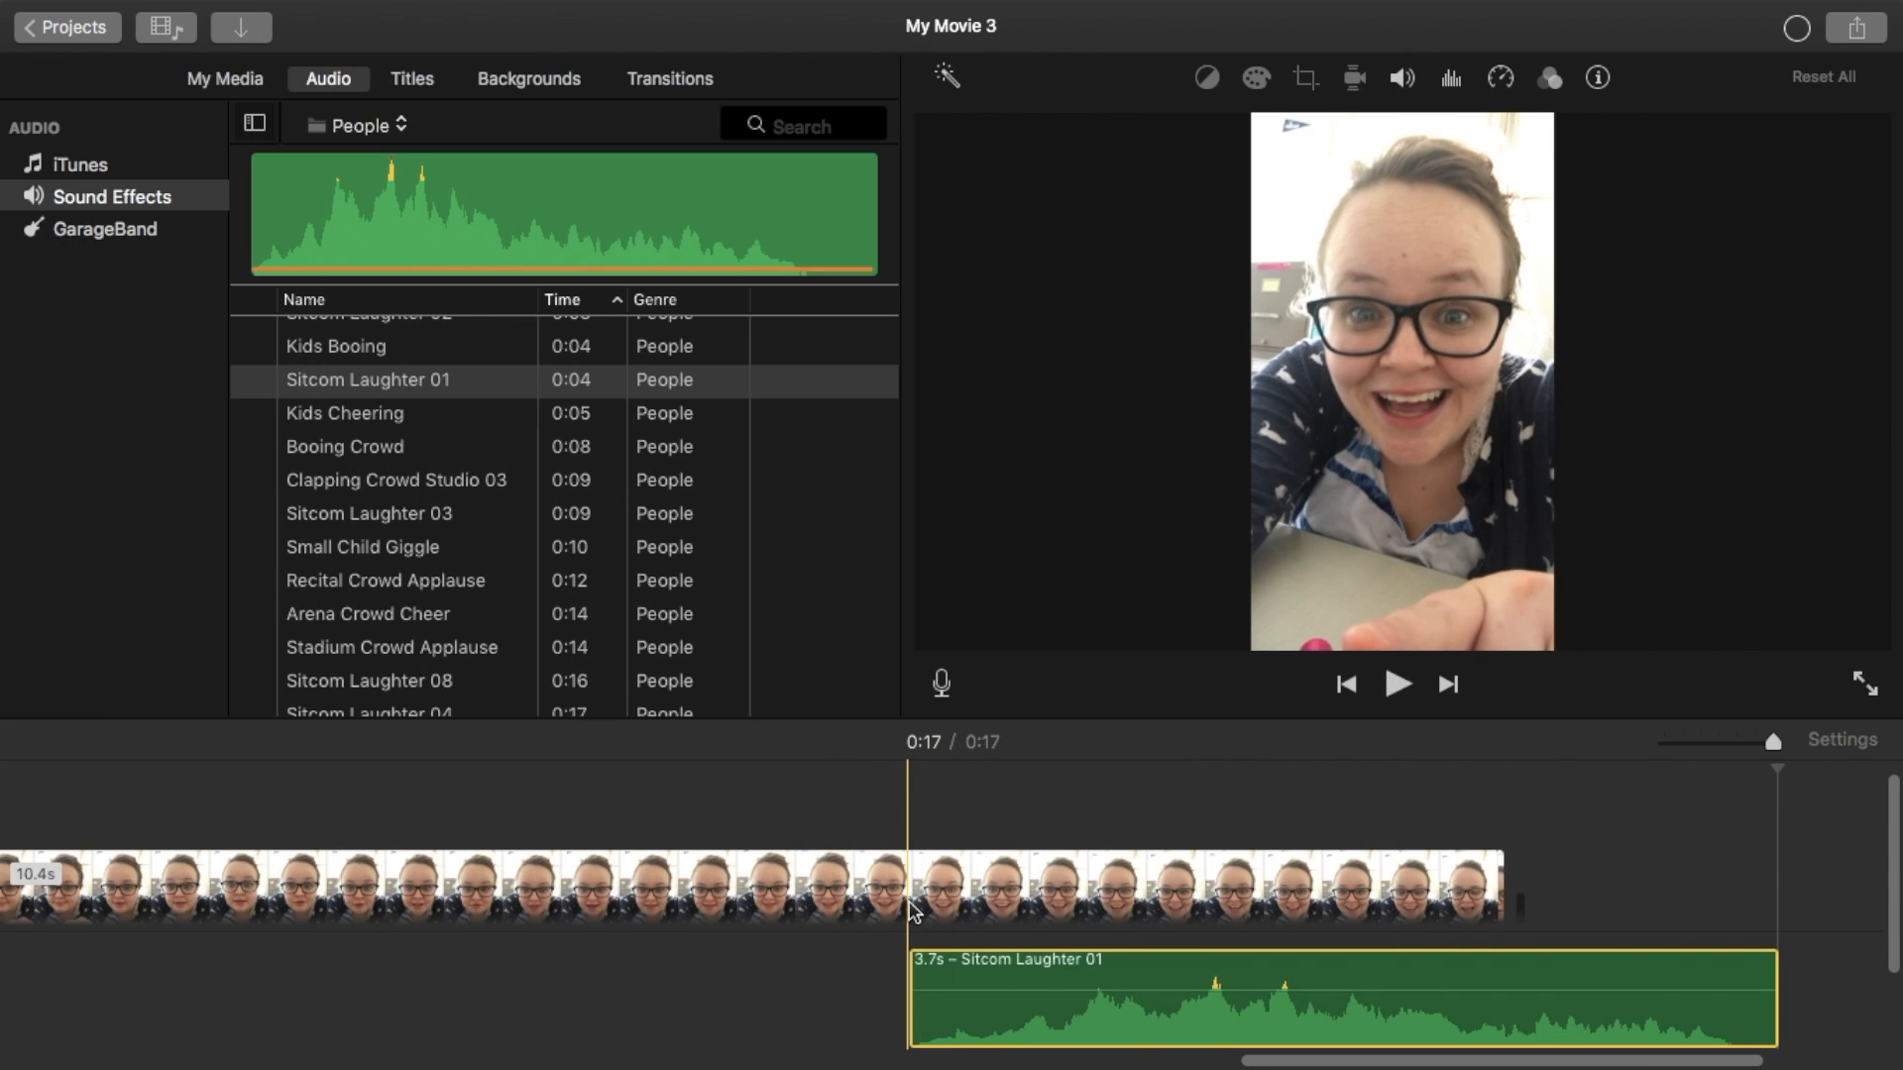
# - Play the third clip with the added sound effect to check its timing
pyautogui.hscroll(-5, 292, 882)
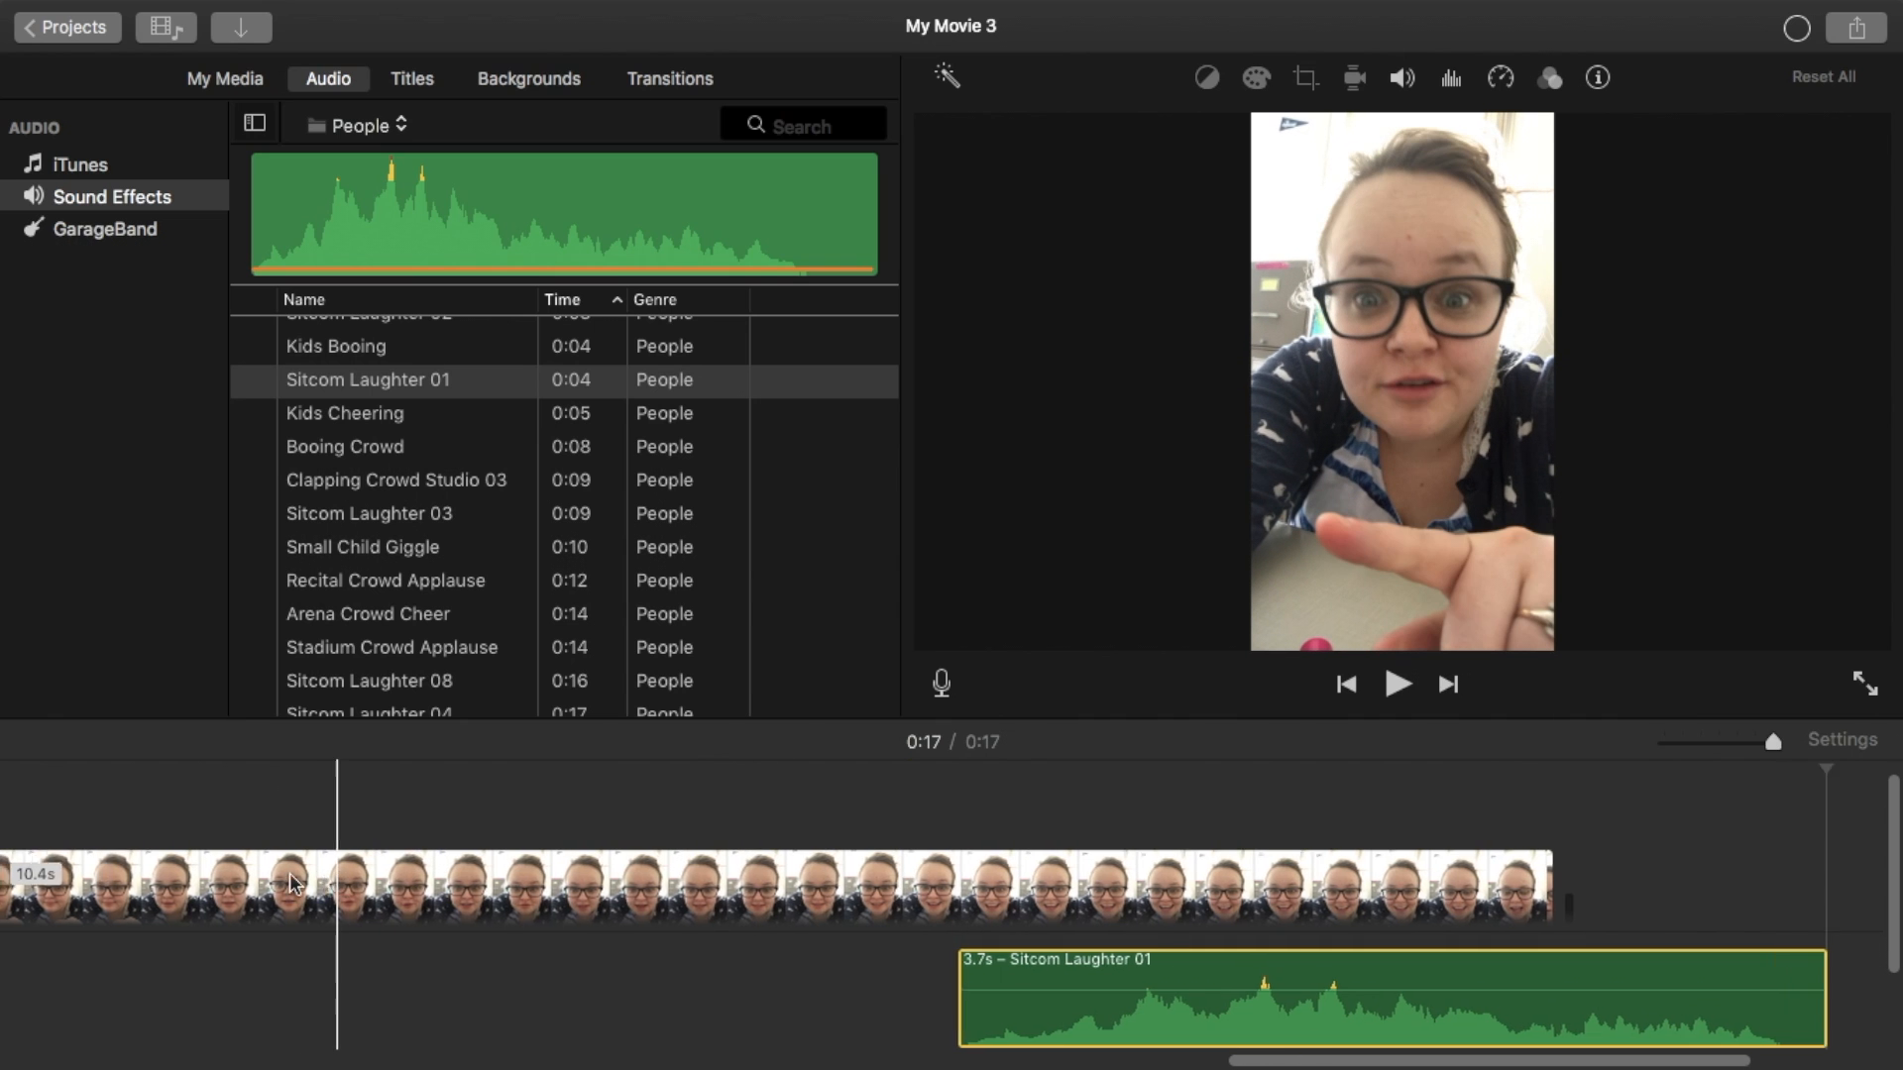
pyautogui.hscroll(-5, 390, 848)
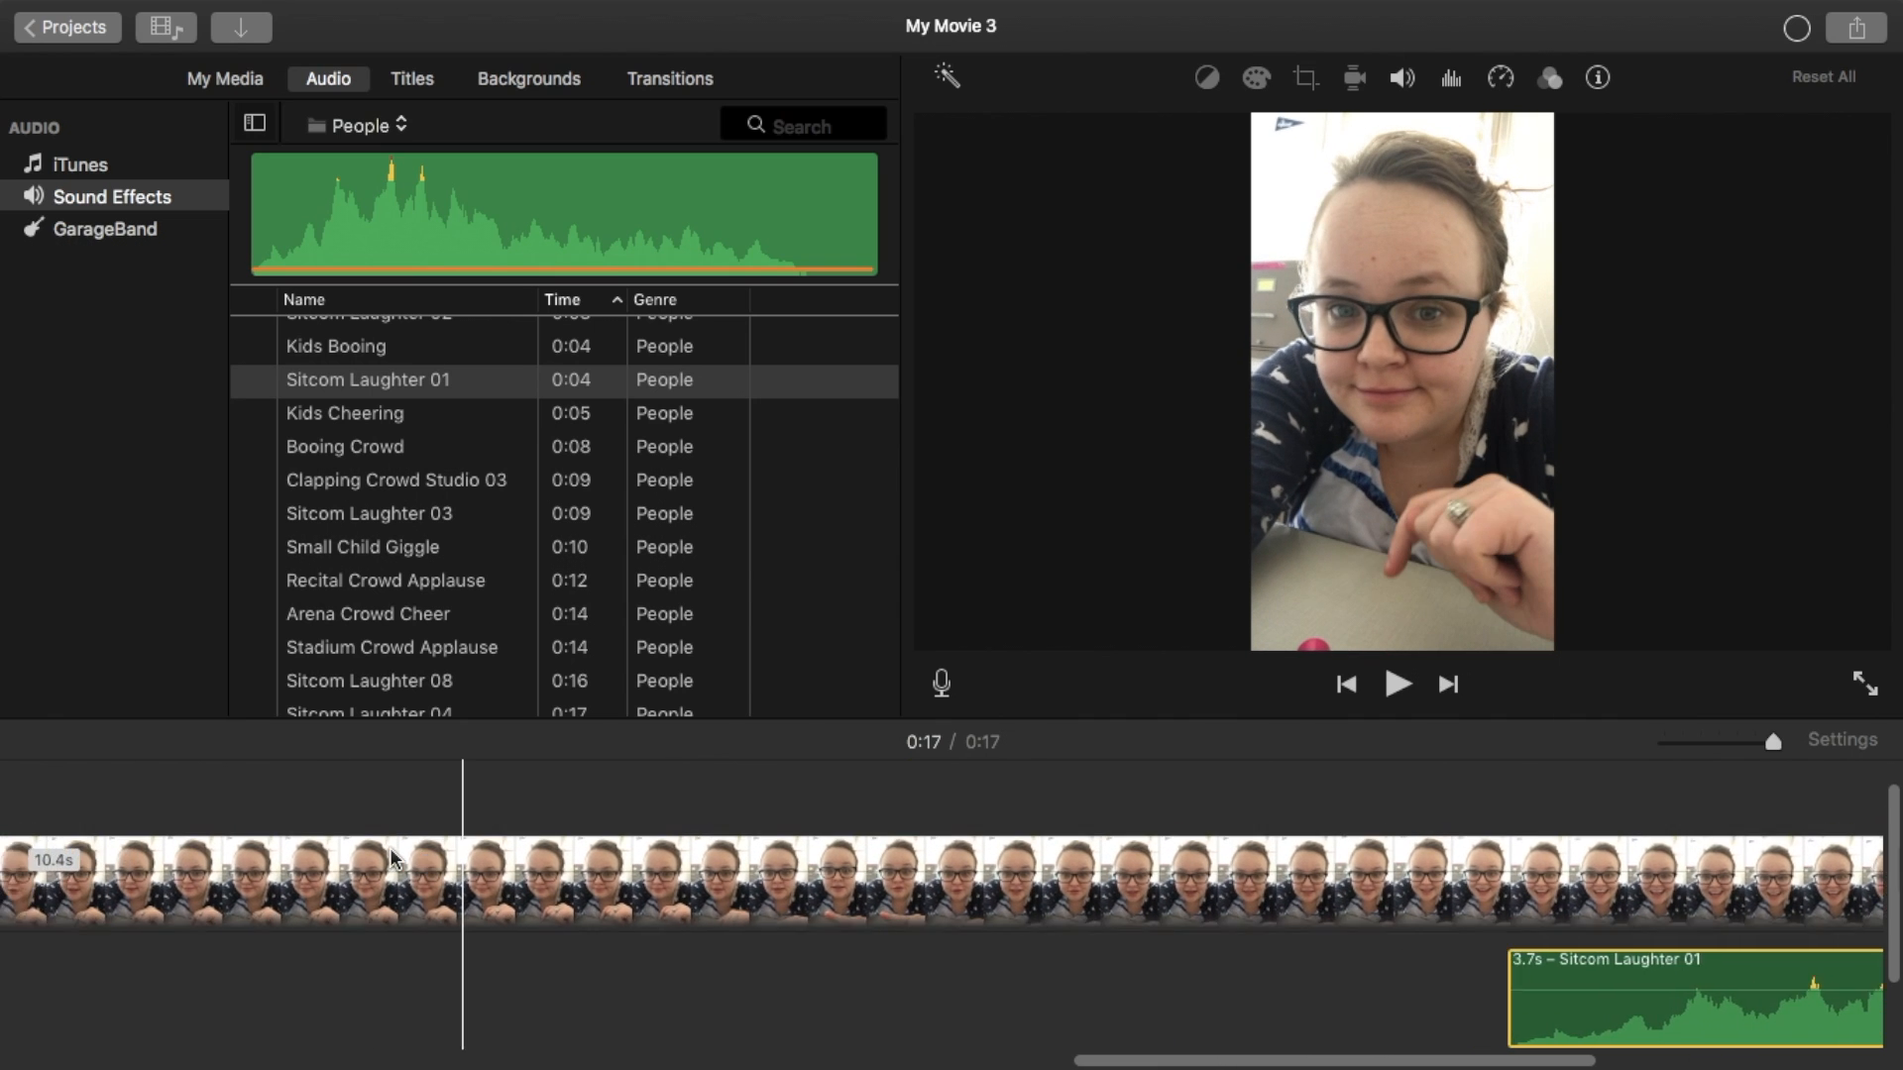
pyautogui.hscroll(-10, 411, 865)
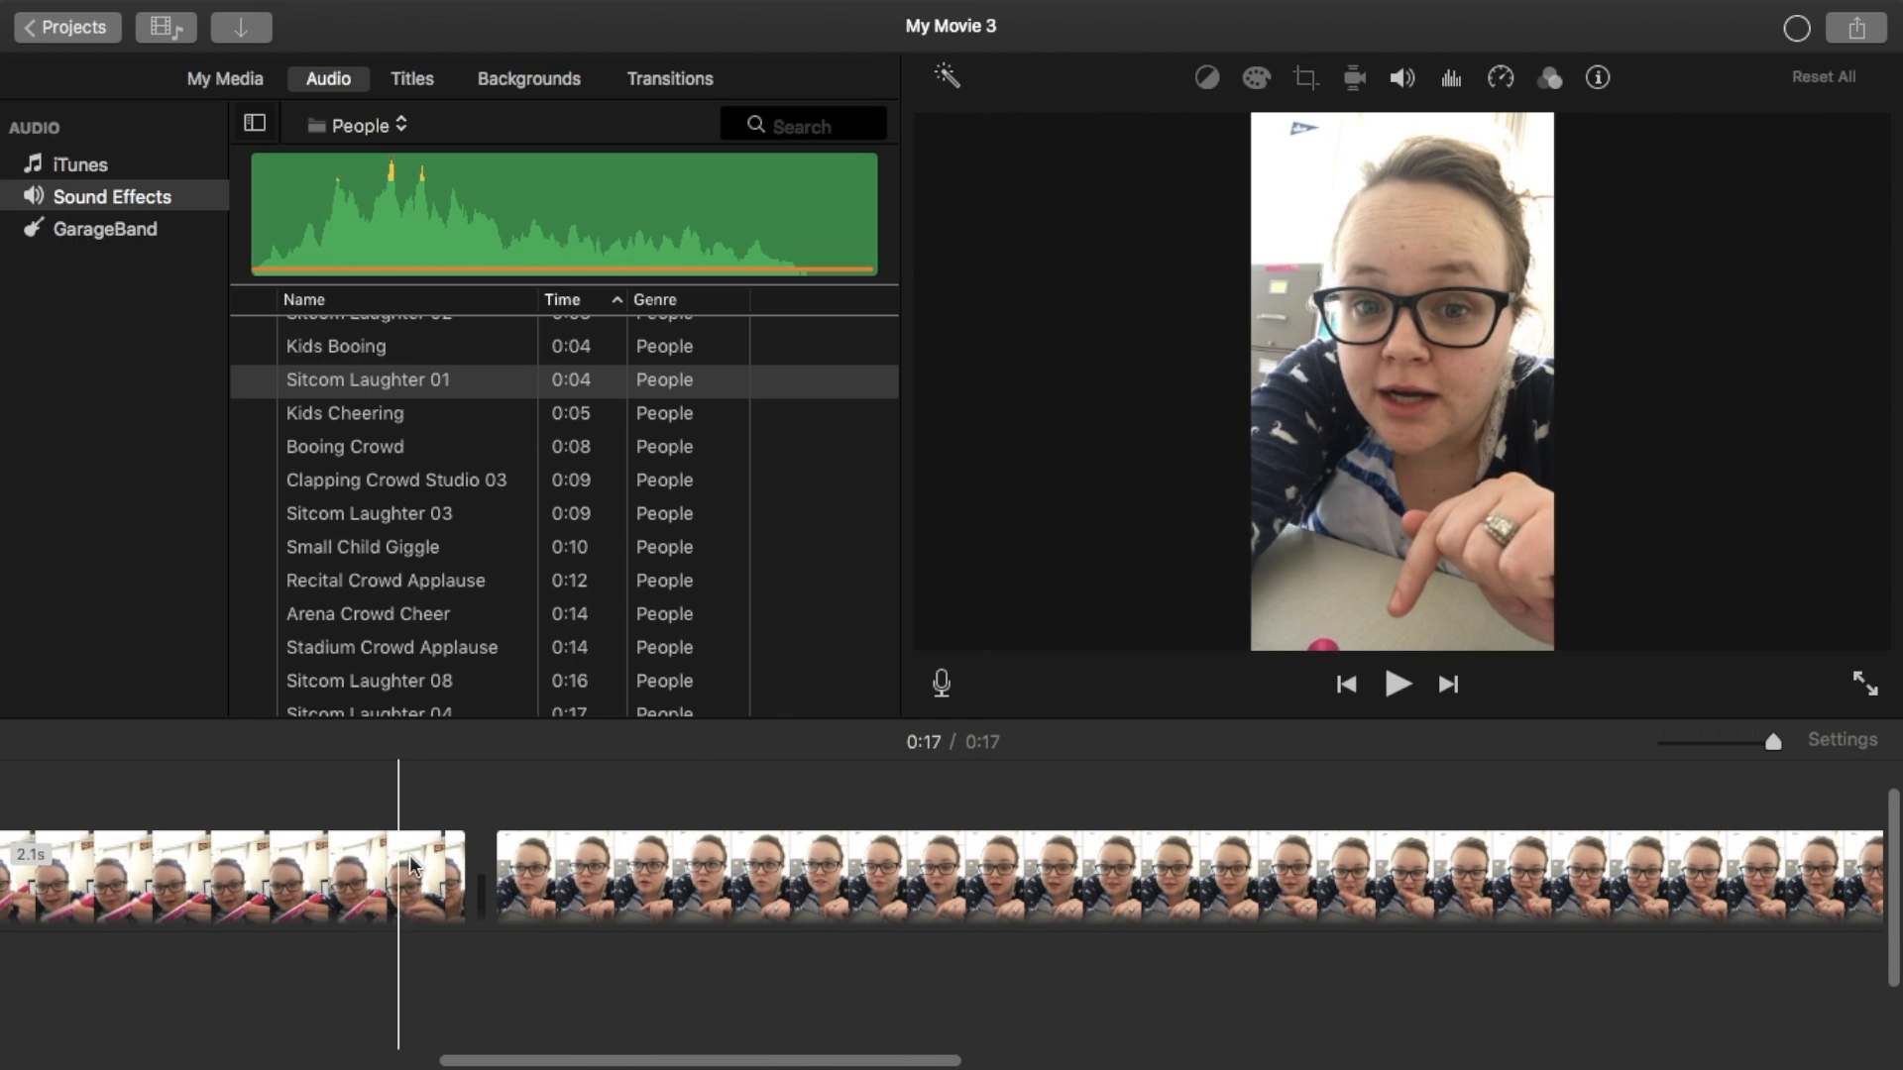
pyautogui.click(504, 877)
pyautogui.click(1398, 684)
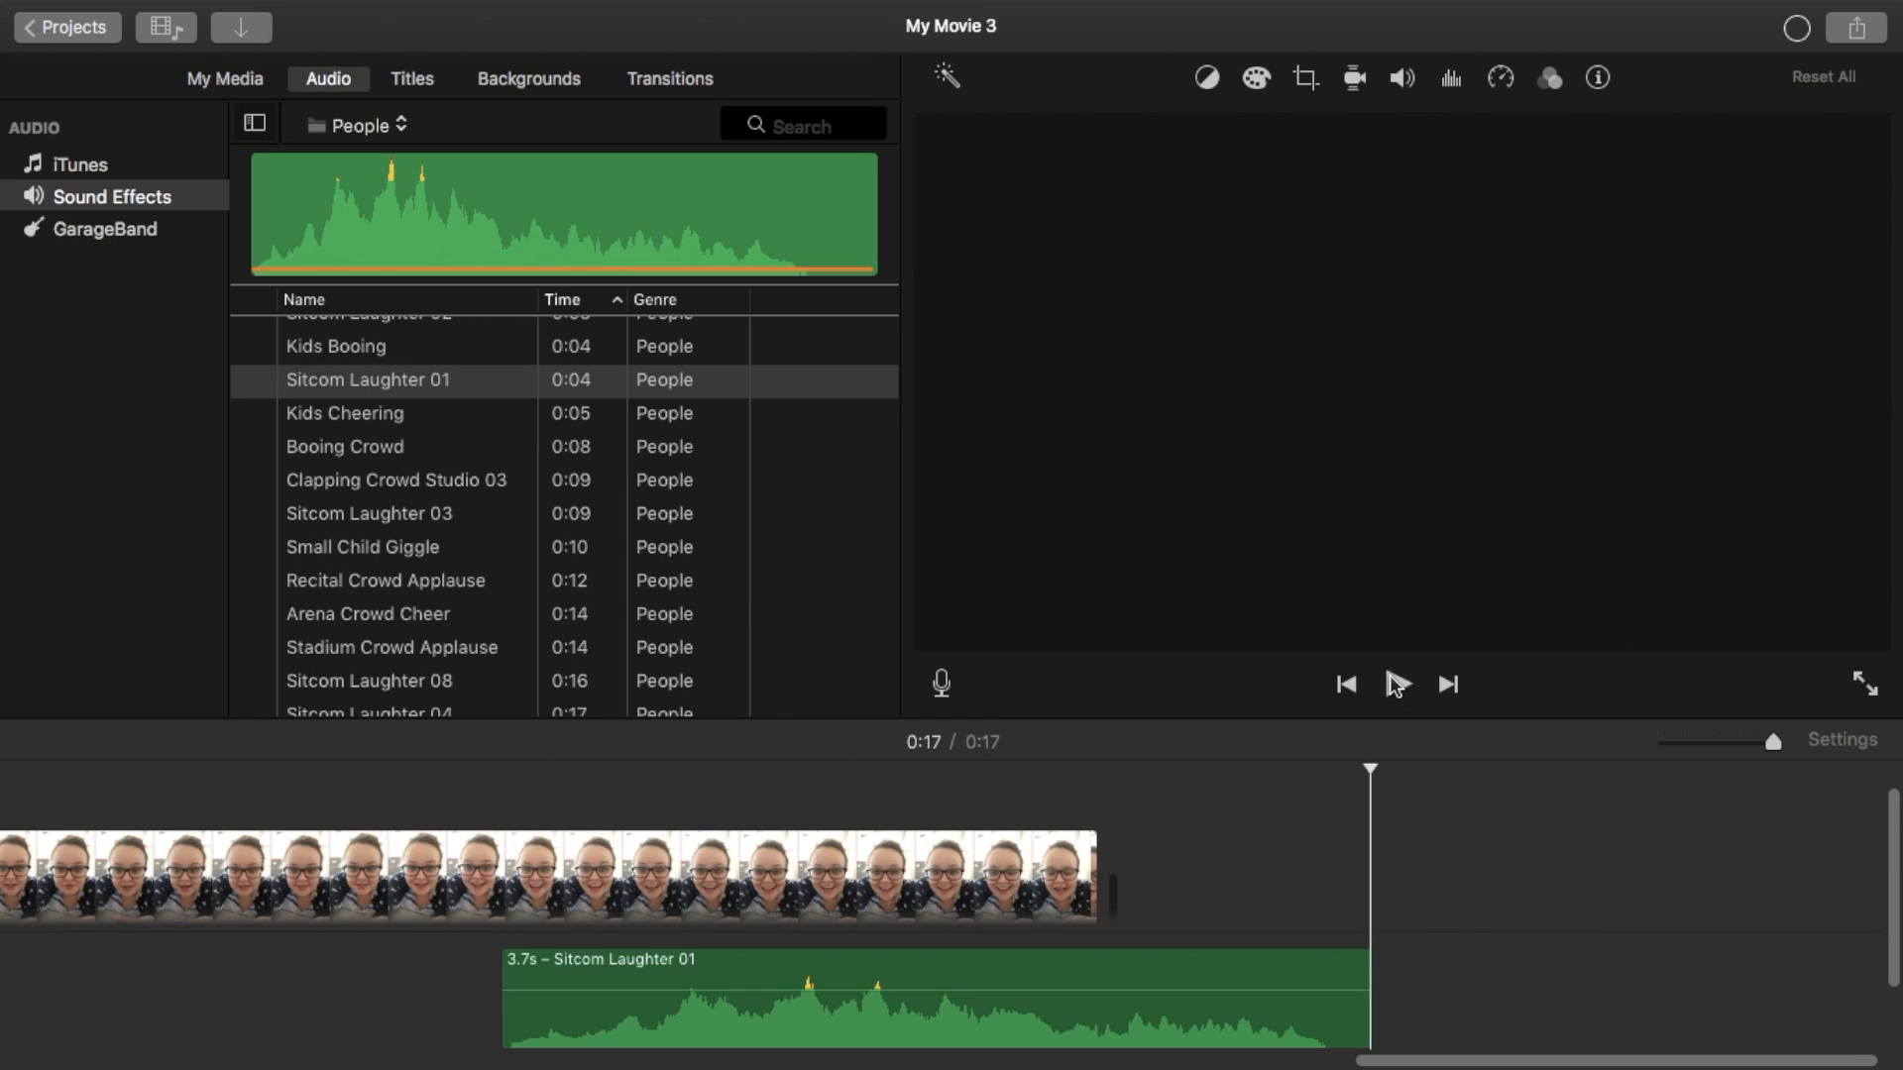
pyautogui.hscroll(-10, 5, 819)
pyautogui.hscroll(-10, 331, 909)
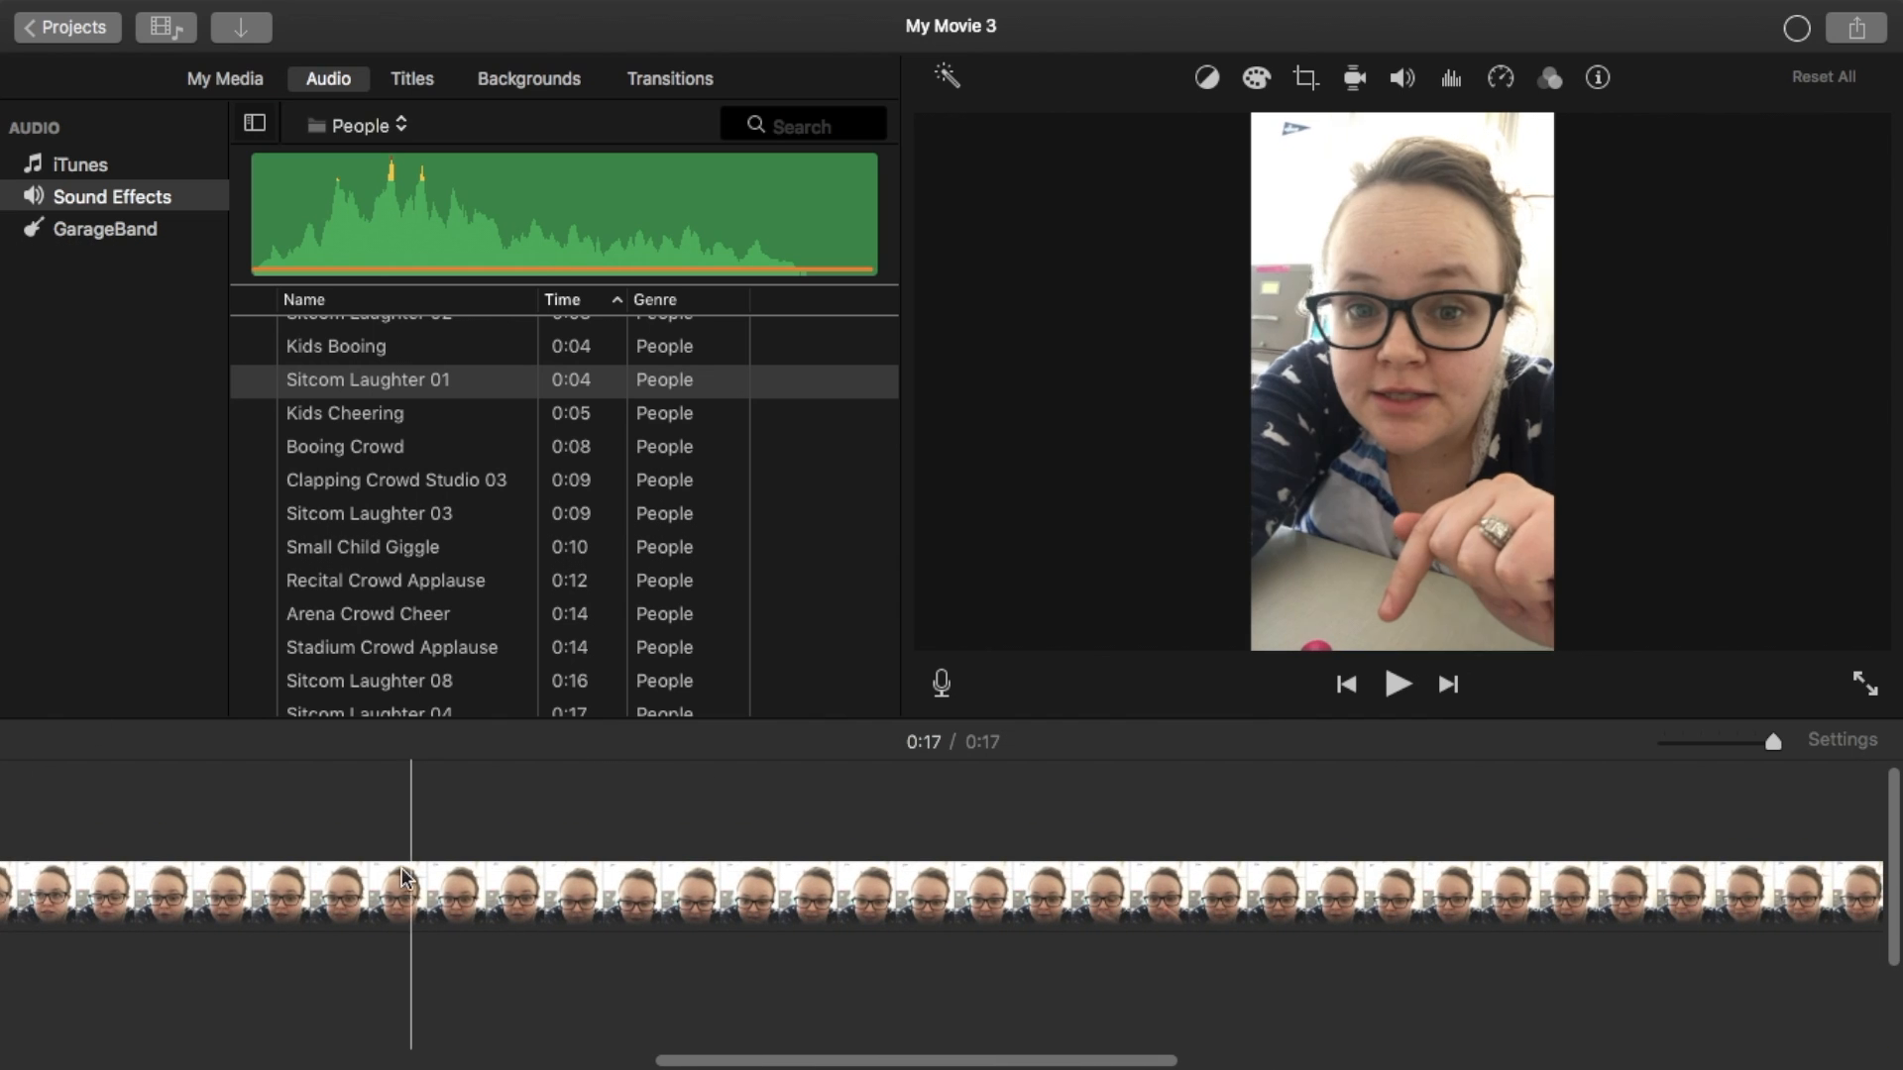
pyautogui.click(500, 891)
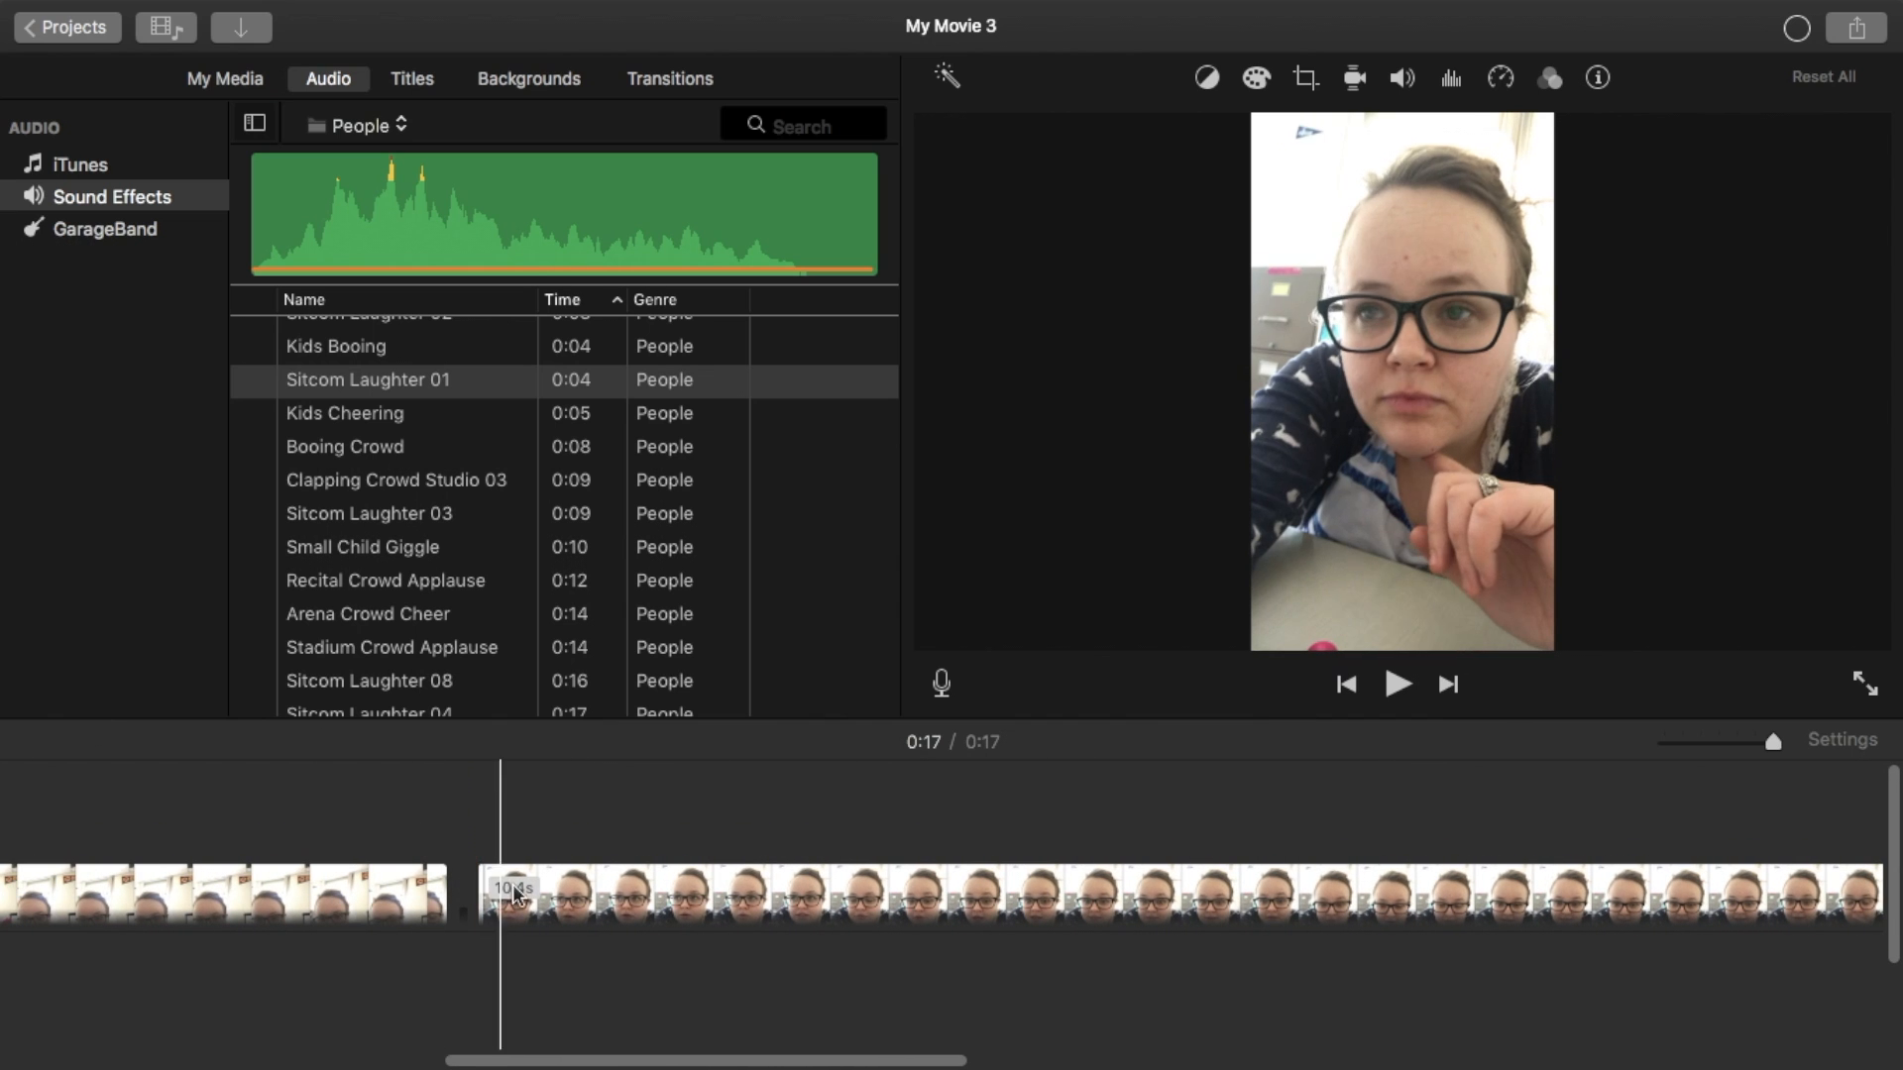
pyautogui.click(1395, 682)
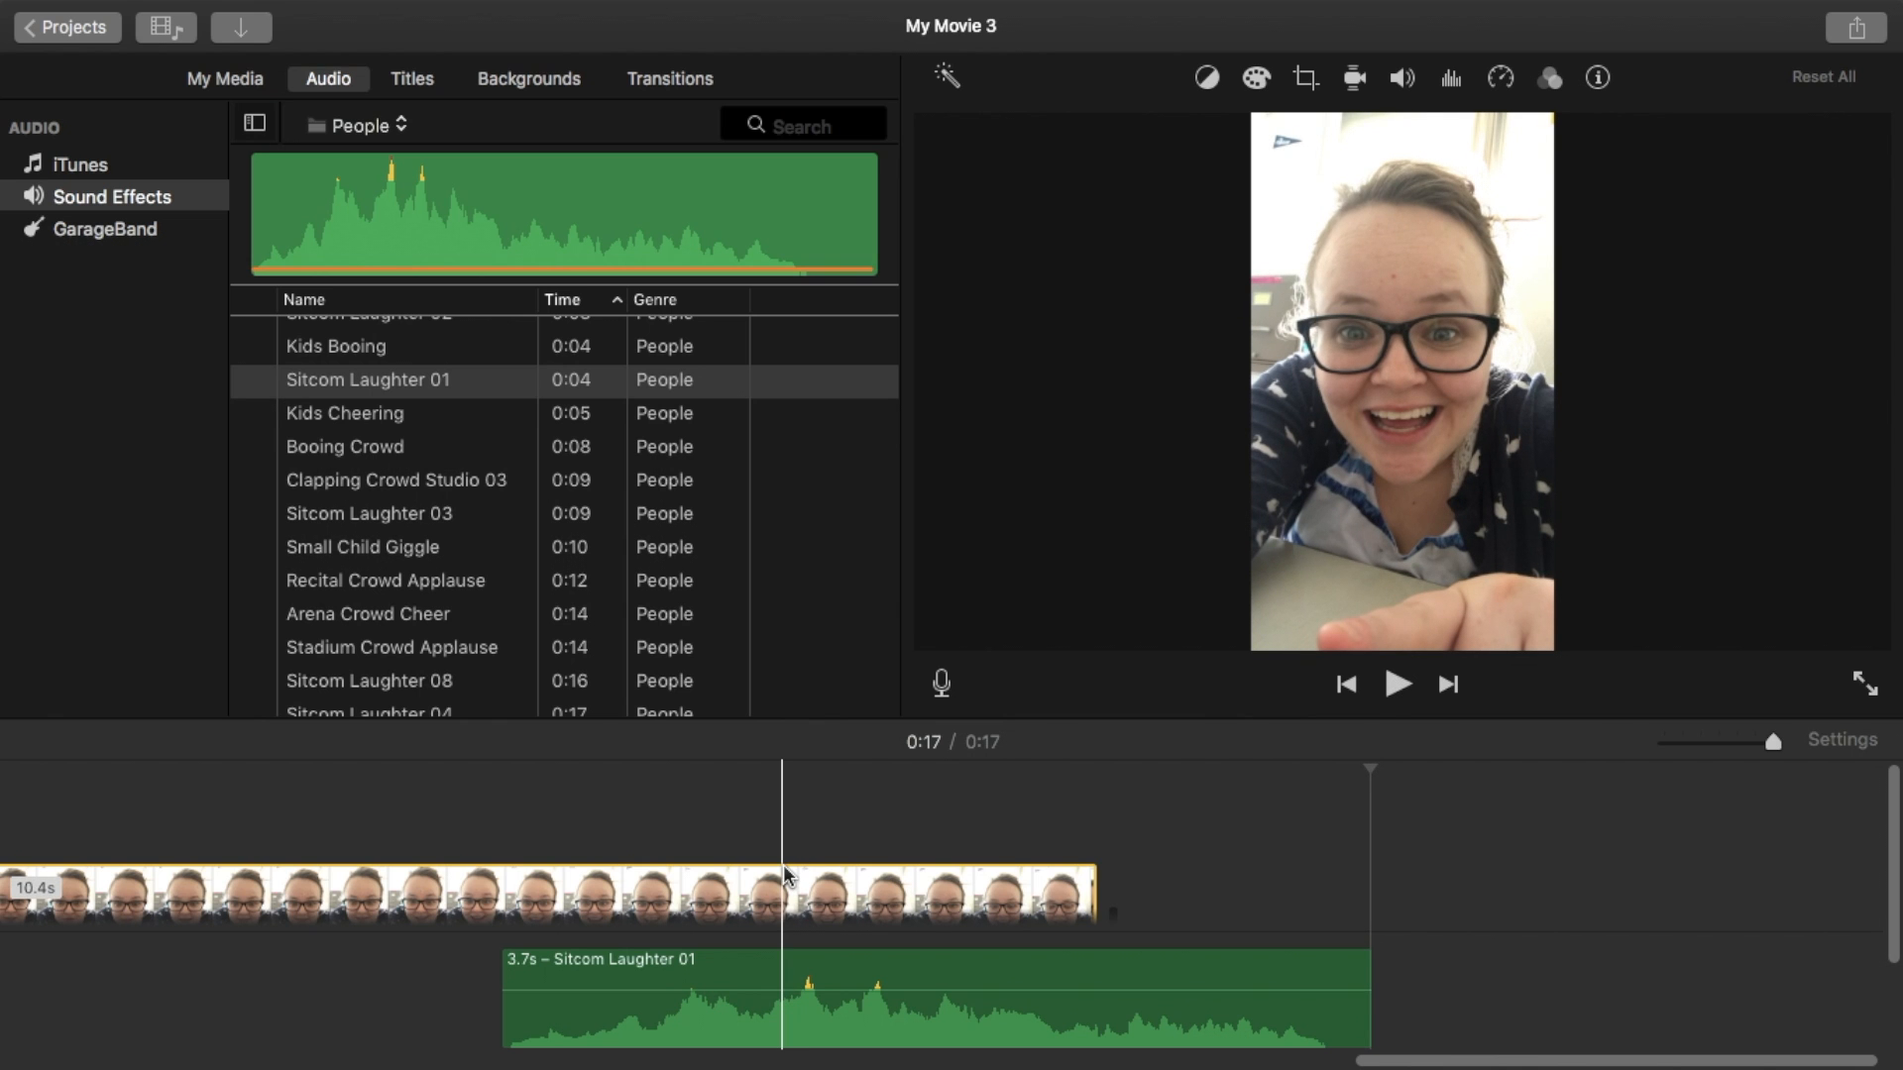
pyautogui.hscroll(-15, 785, 876)
pyautogui.hscroll(-10, 783, 876)
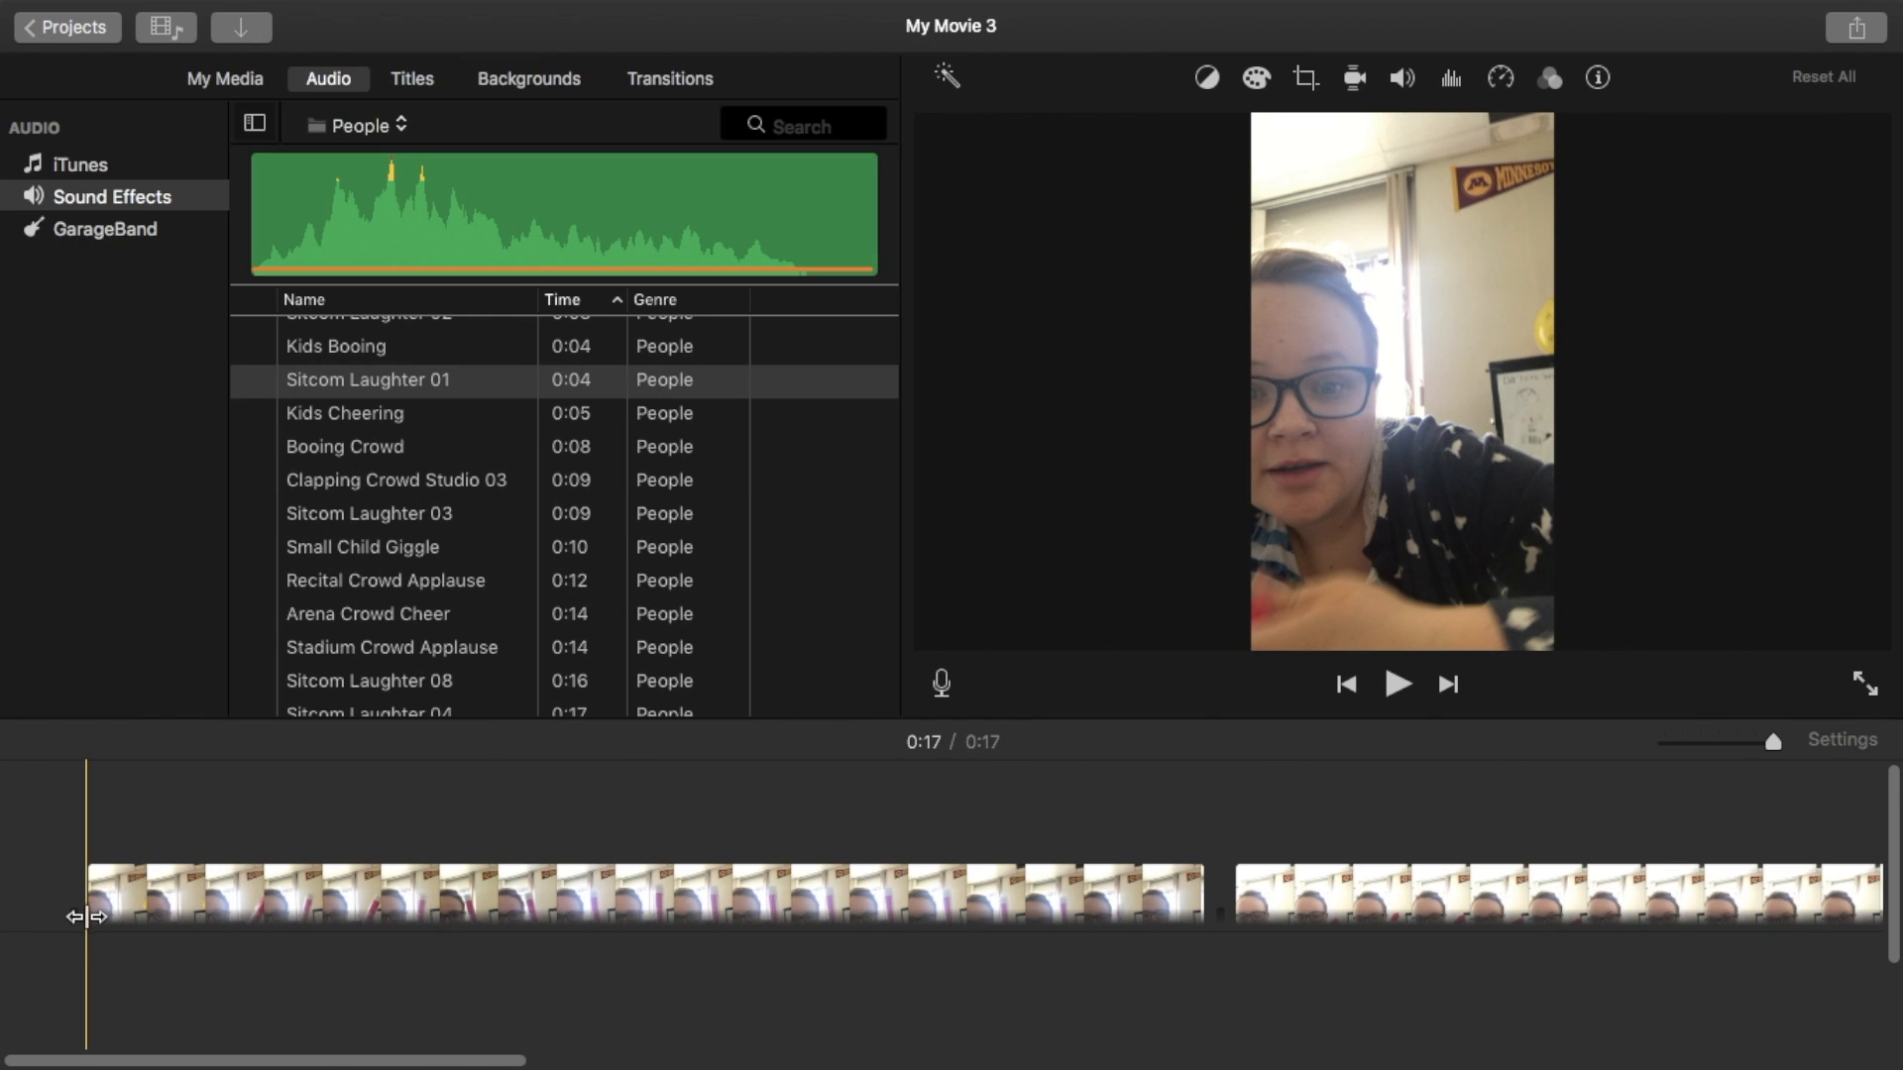
# - Add a Lens Flare title over the start of the first clip and set its text to "The Pink Market"
pyautogui.click(410, 87)
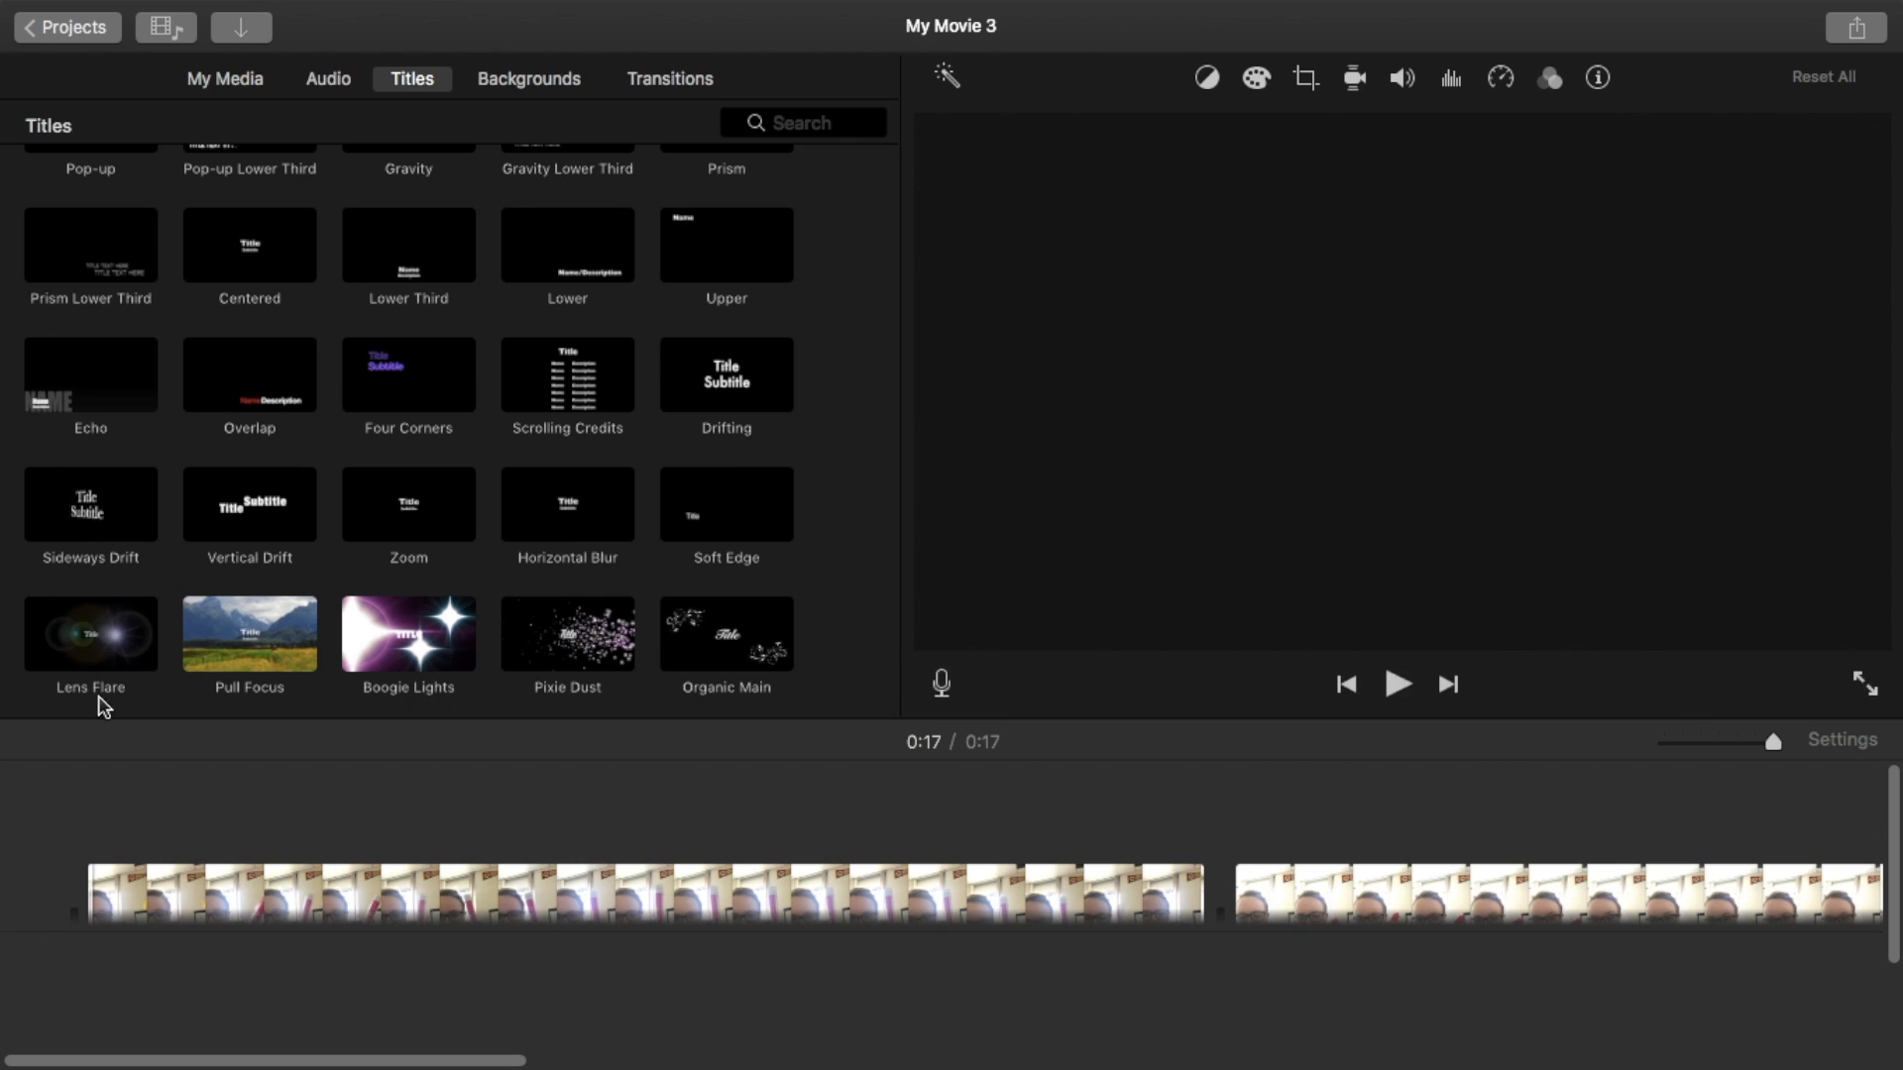
pyautogui.moveTo(99, 659); pyautogui.dragTo(95, 854)
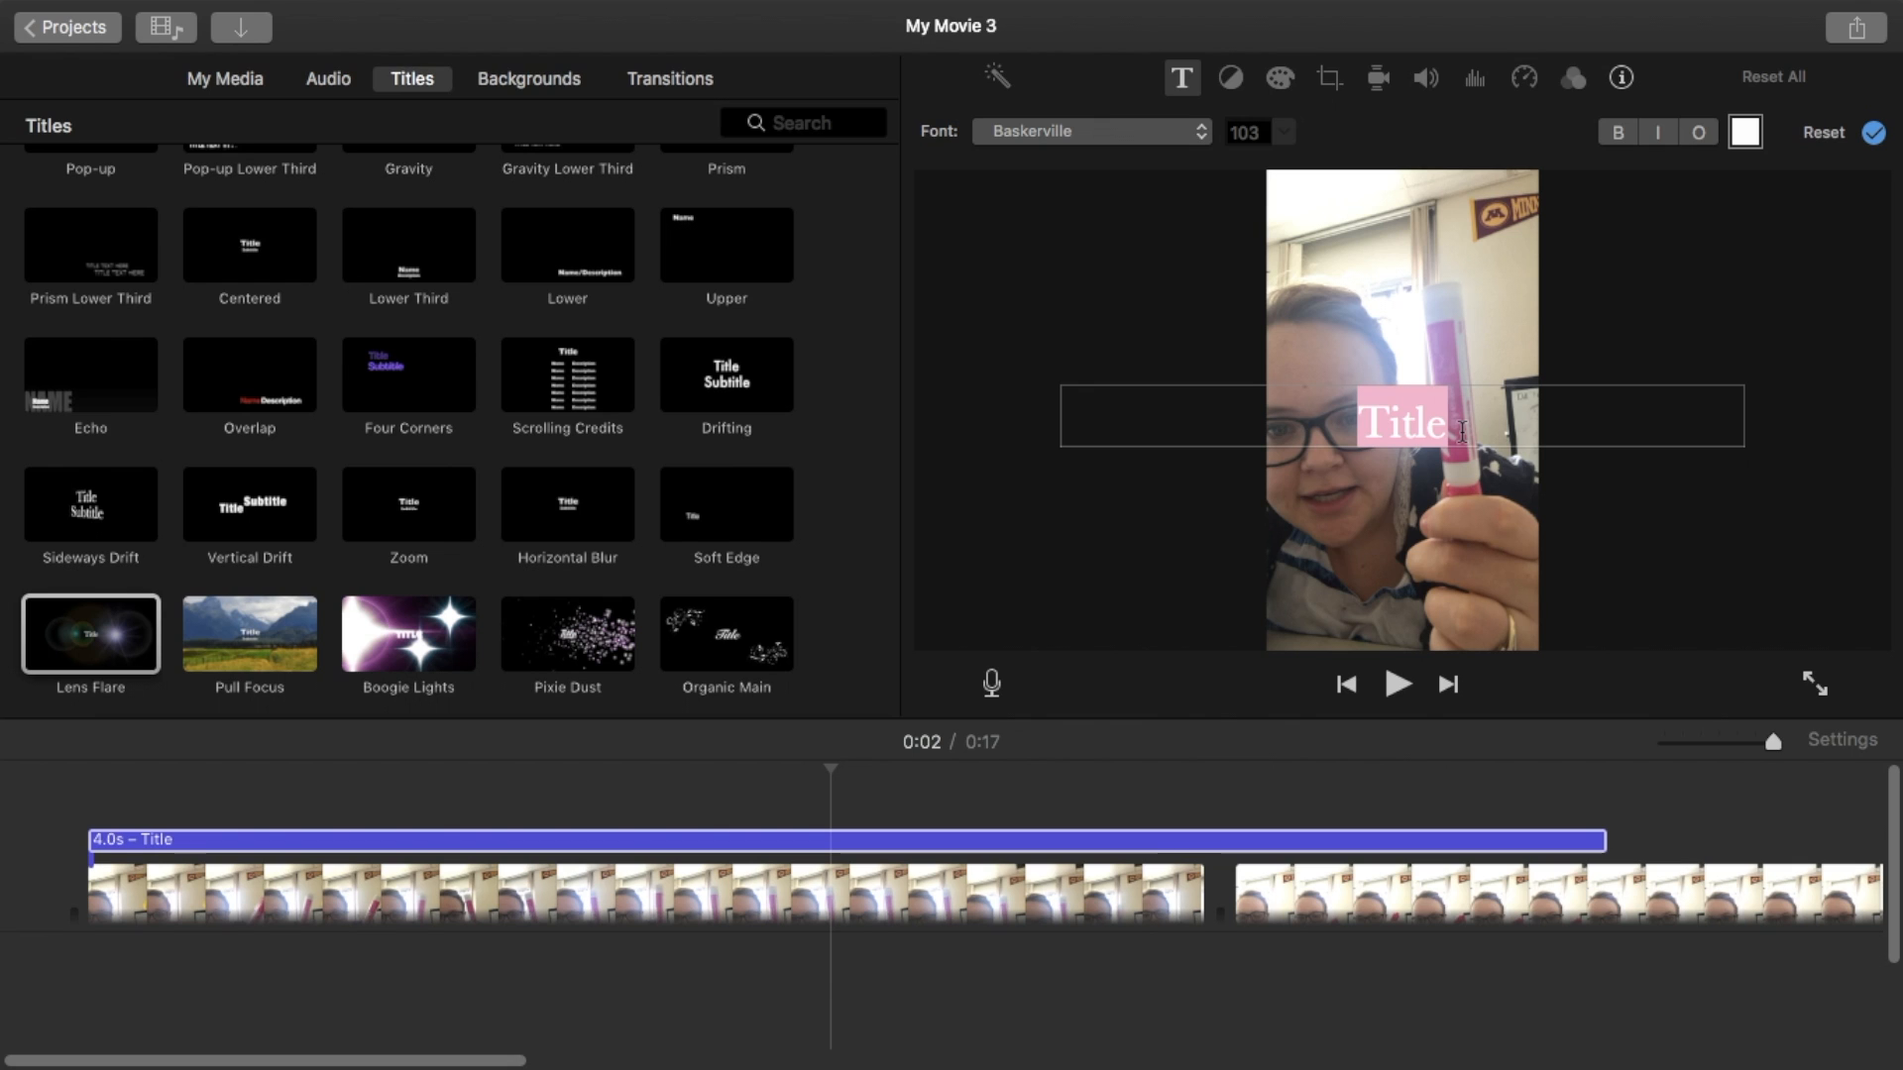
pyautogui.write('The Punk')
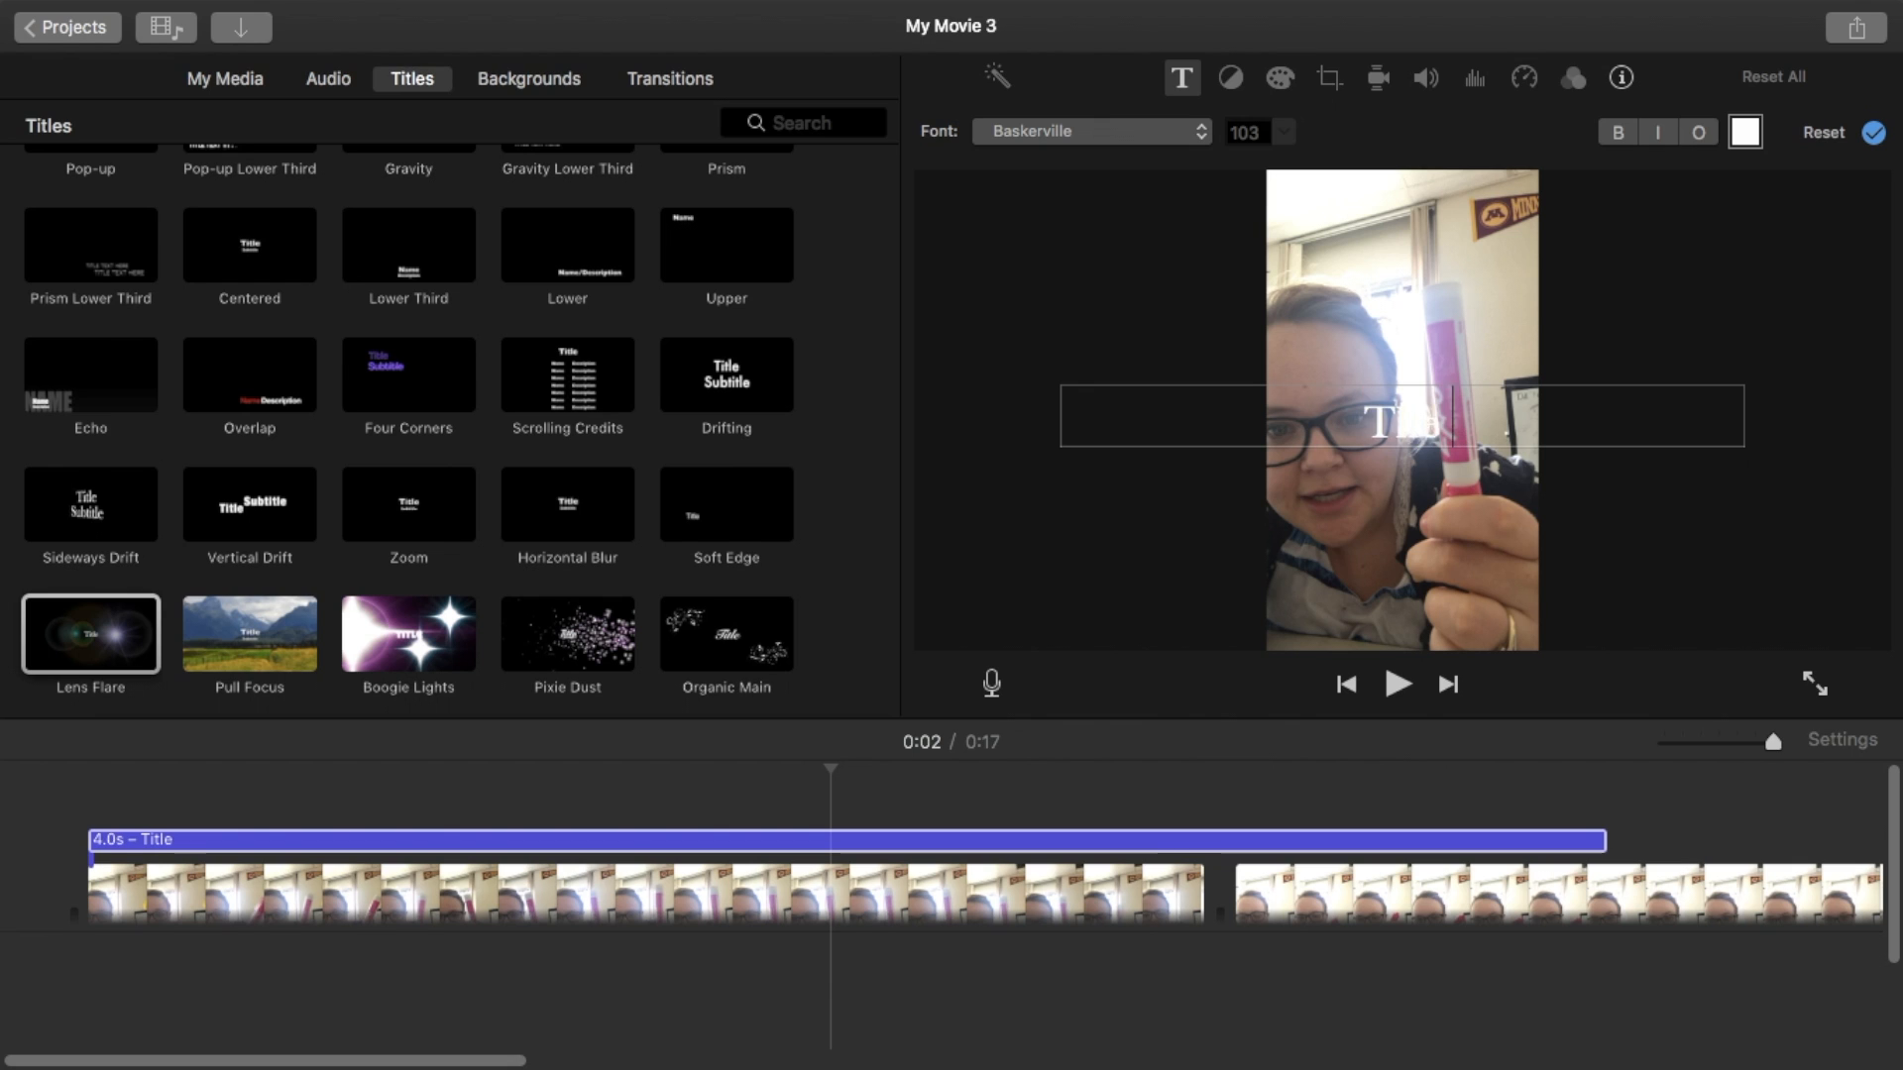
pyautogui.press('BackSpace')
pyautogui.press('BackSpace')
pyautogui.press('BackSpace')
pyautogui.write('ink Market')
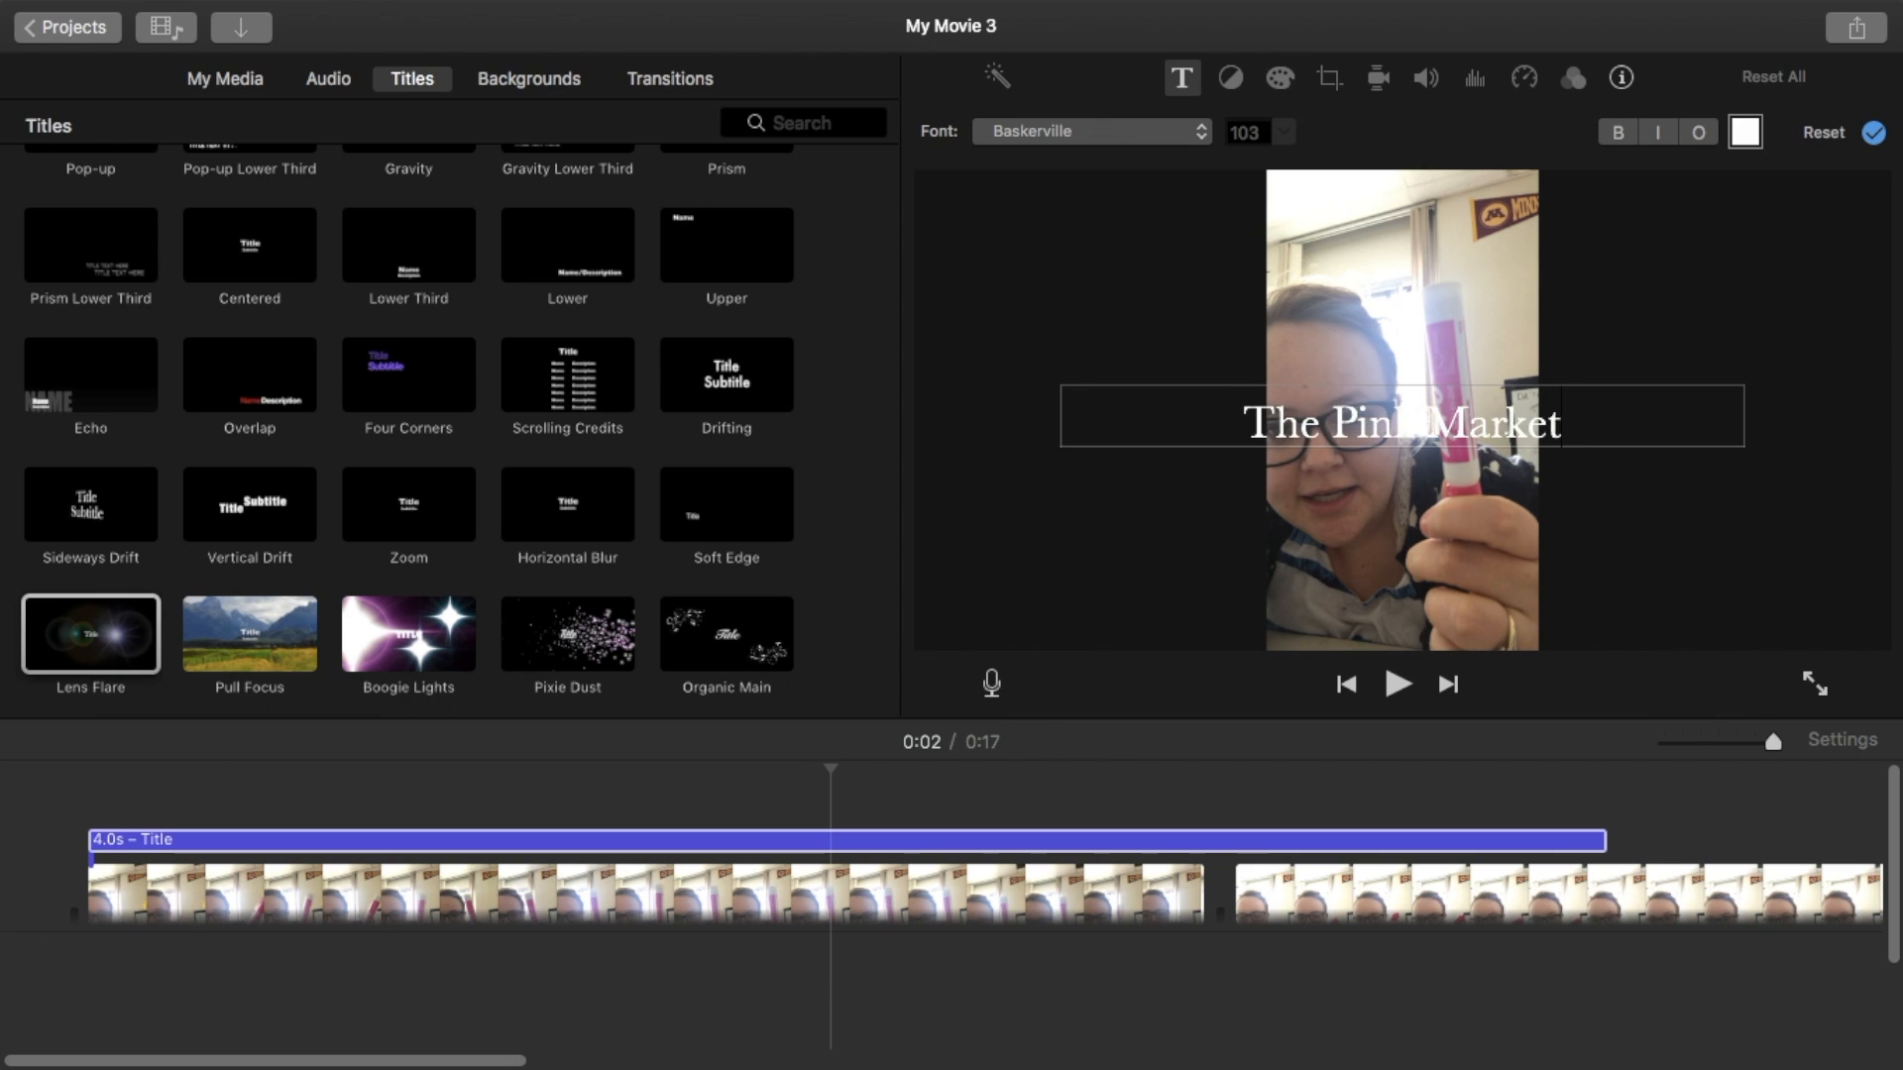
# - Finish the title text so it reads "The Pink Marker and a Joke"
pyautogui.press('BackSpace')
pyautogui.write('r and a Joke')
pyautogui.click(1699, 353)
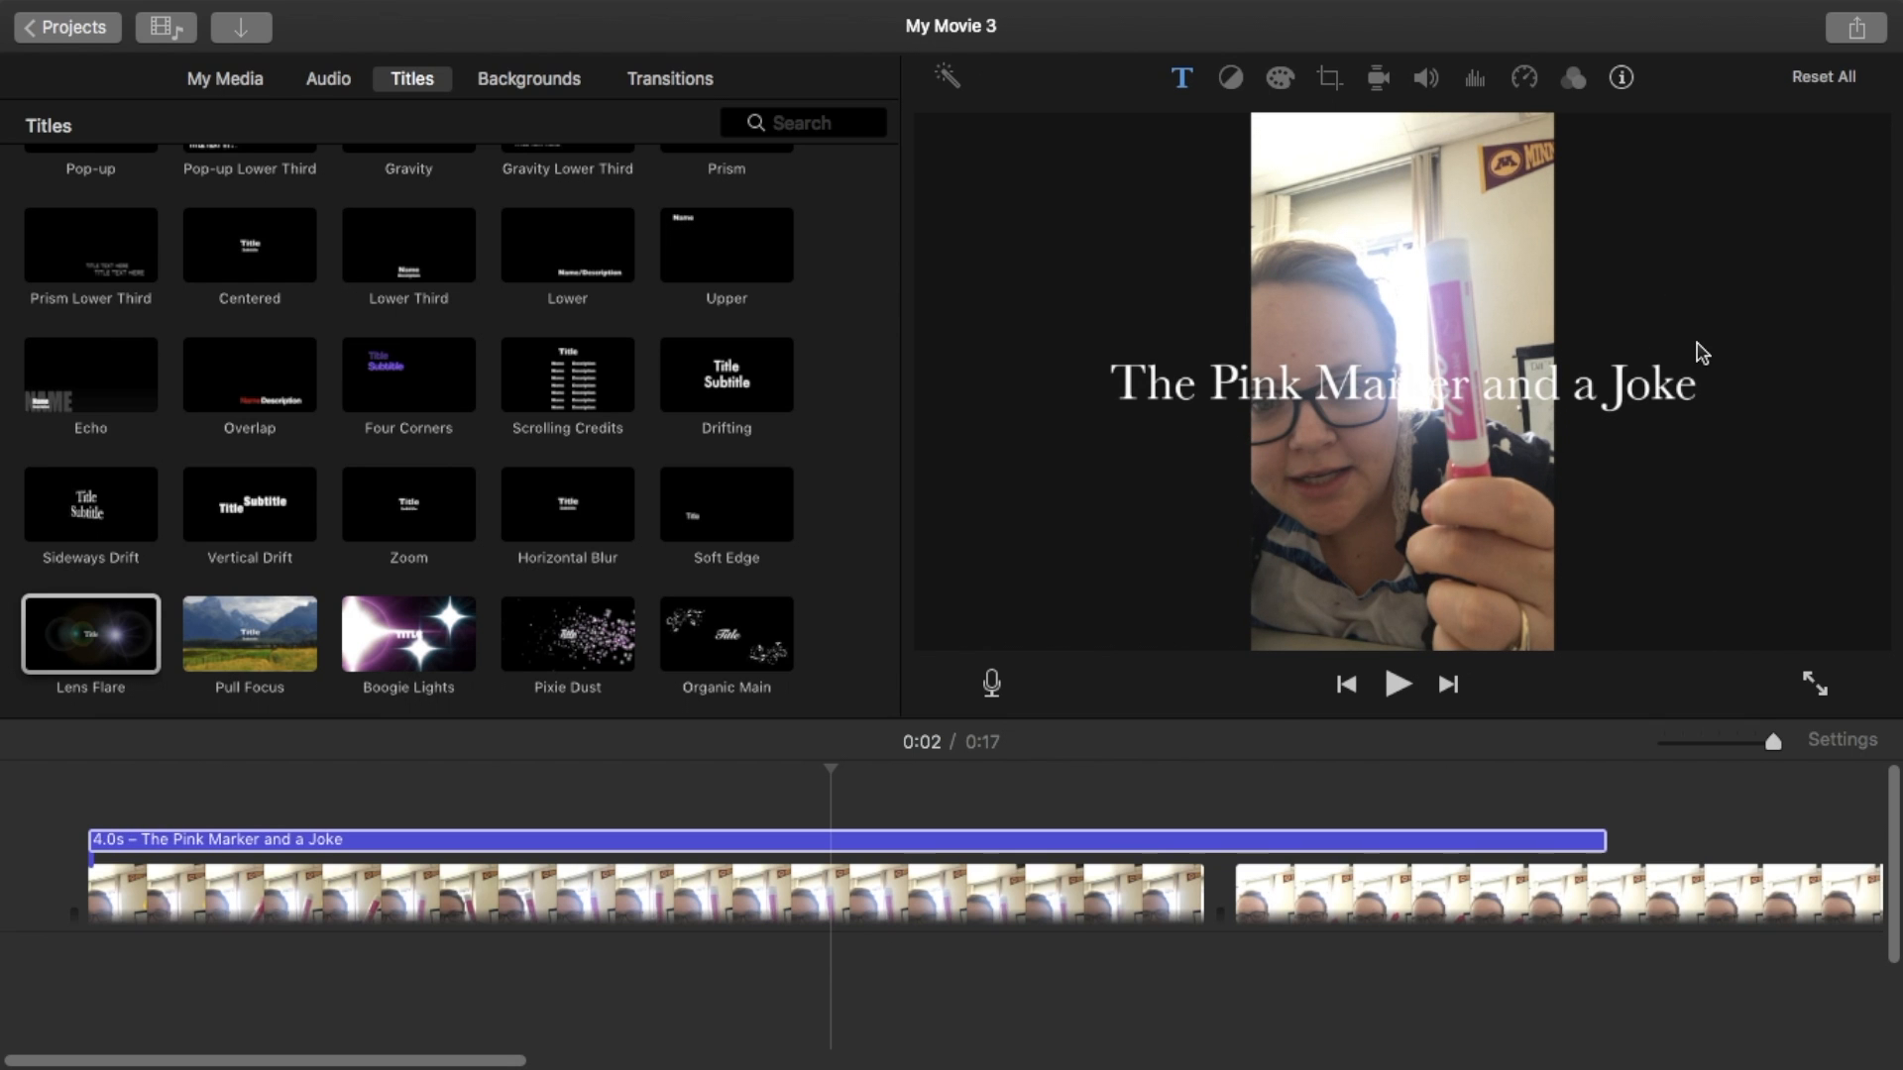
# - Change the colour of the title text to black
pyautogui.click(1421, 389)
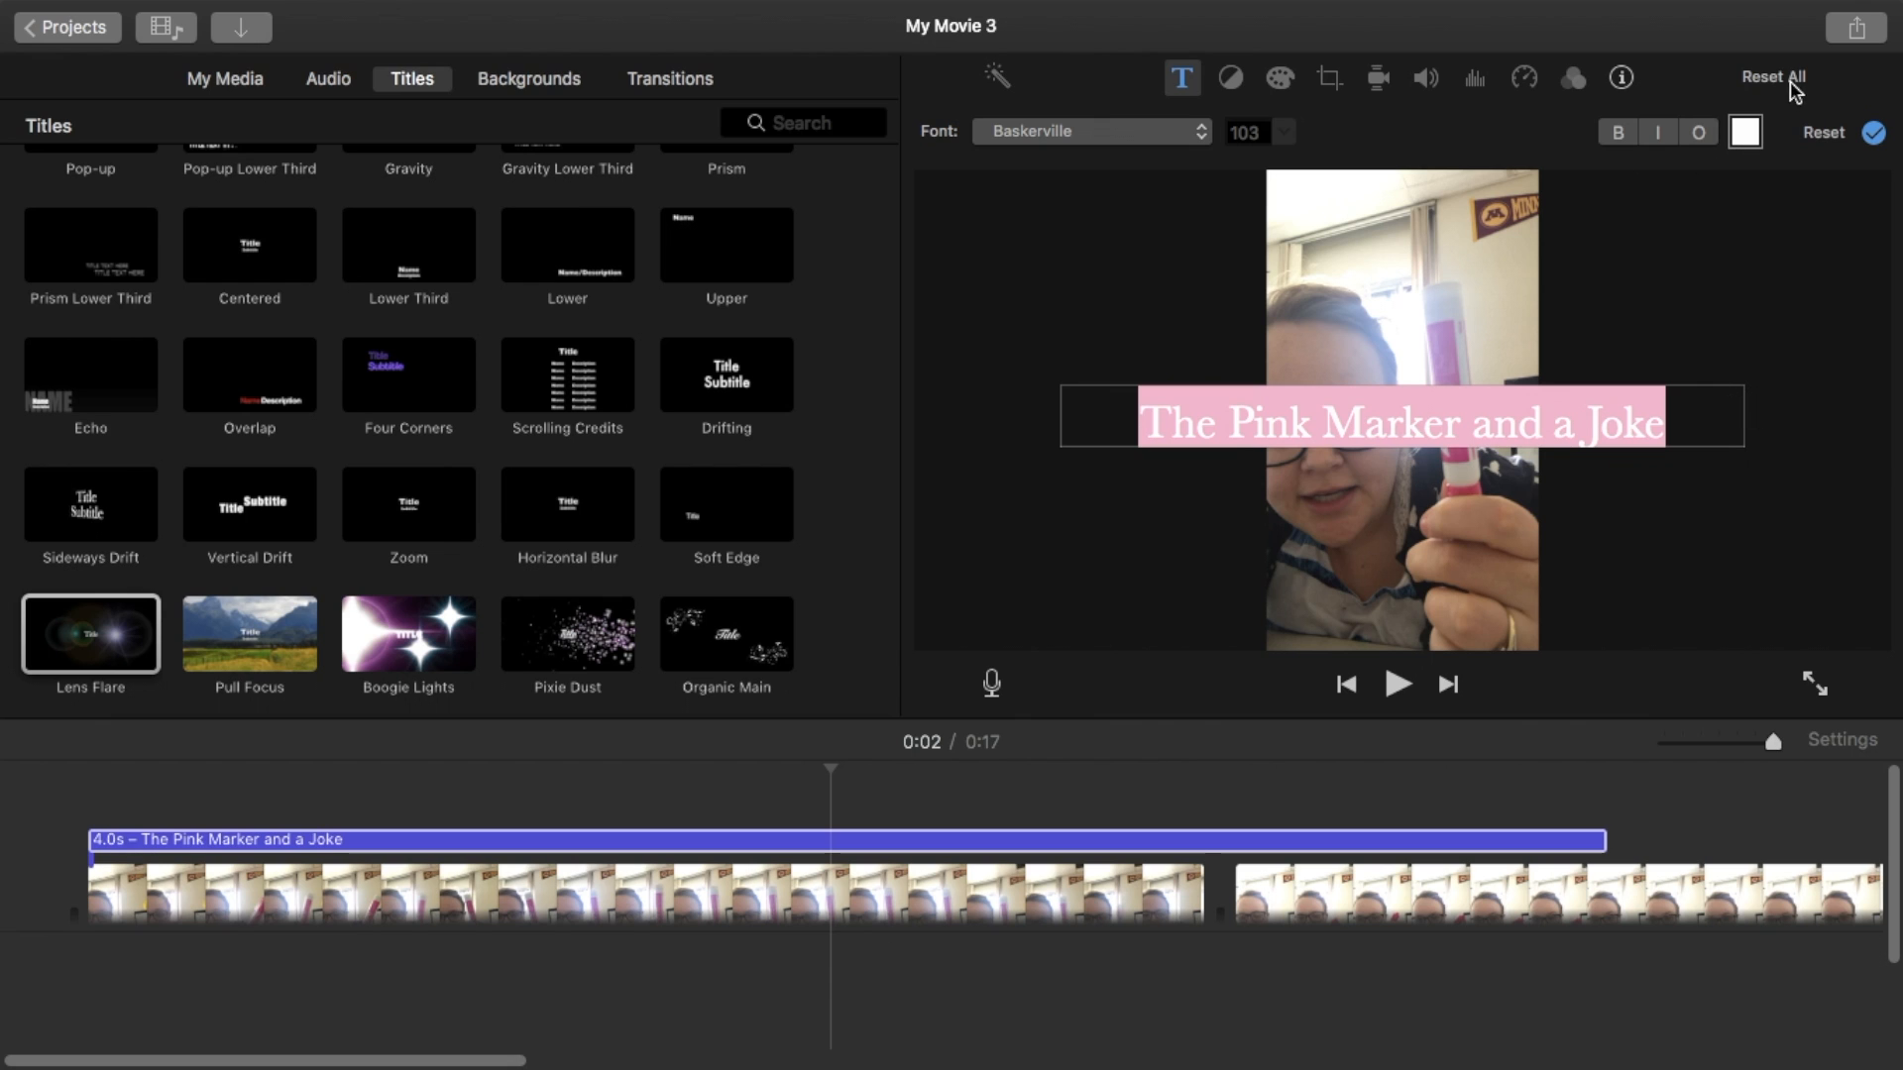
pyautogui.click(1745, 132)
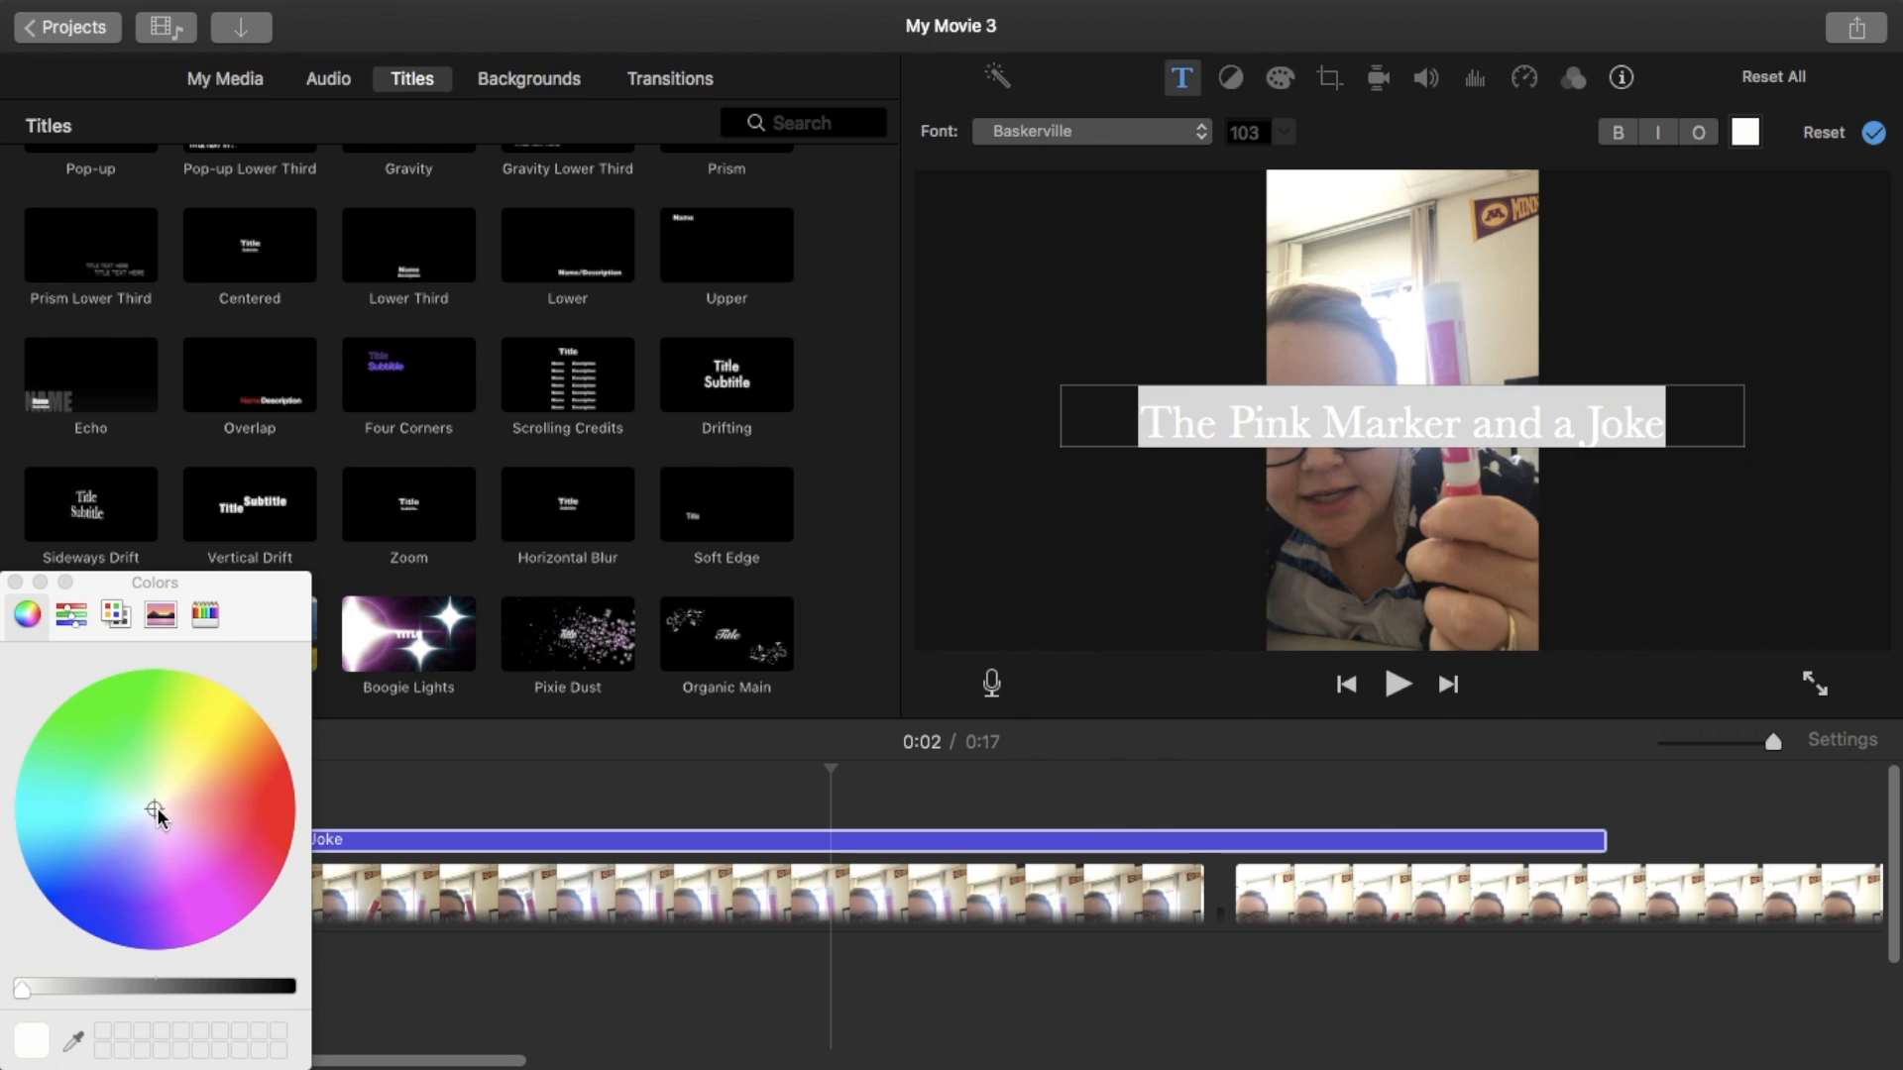
pyautogui.click(282, 868)
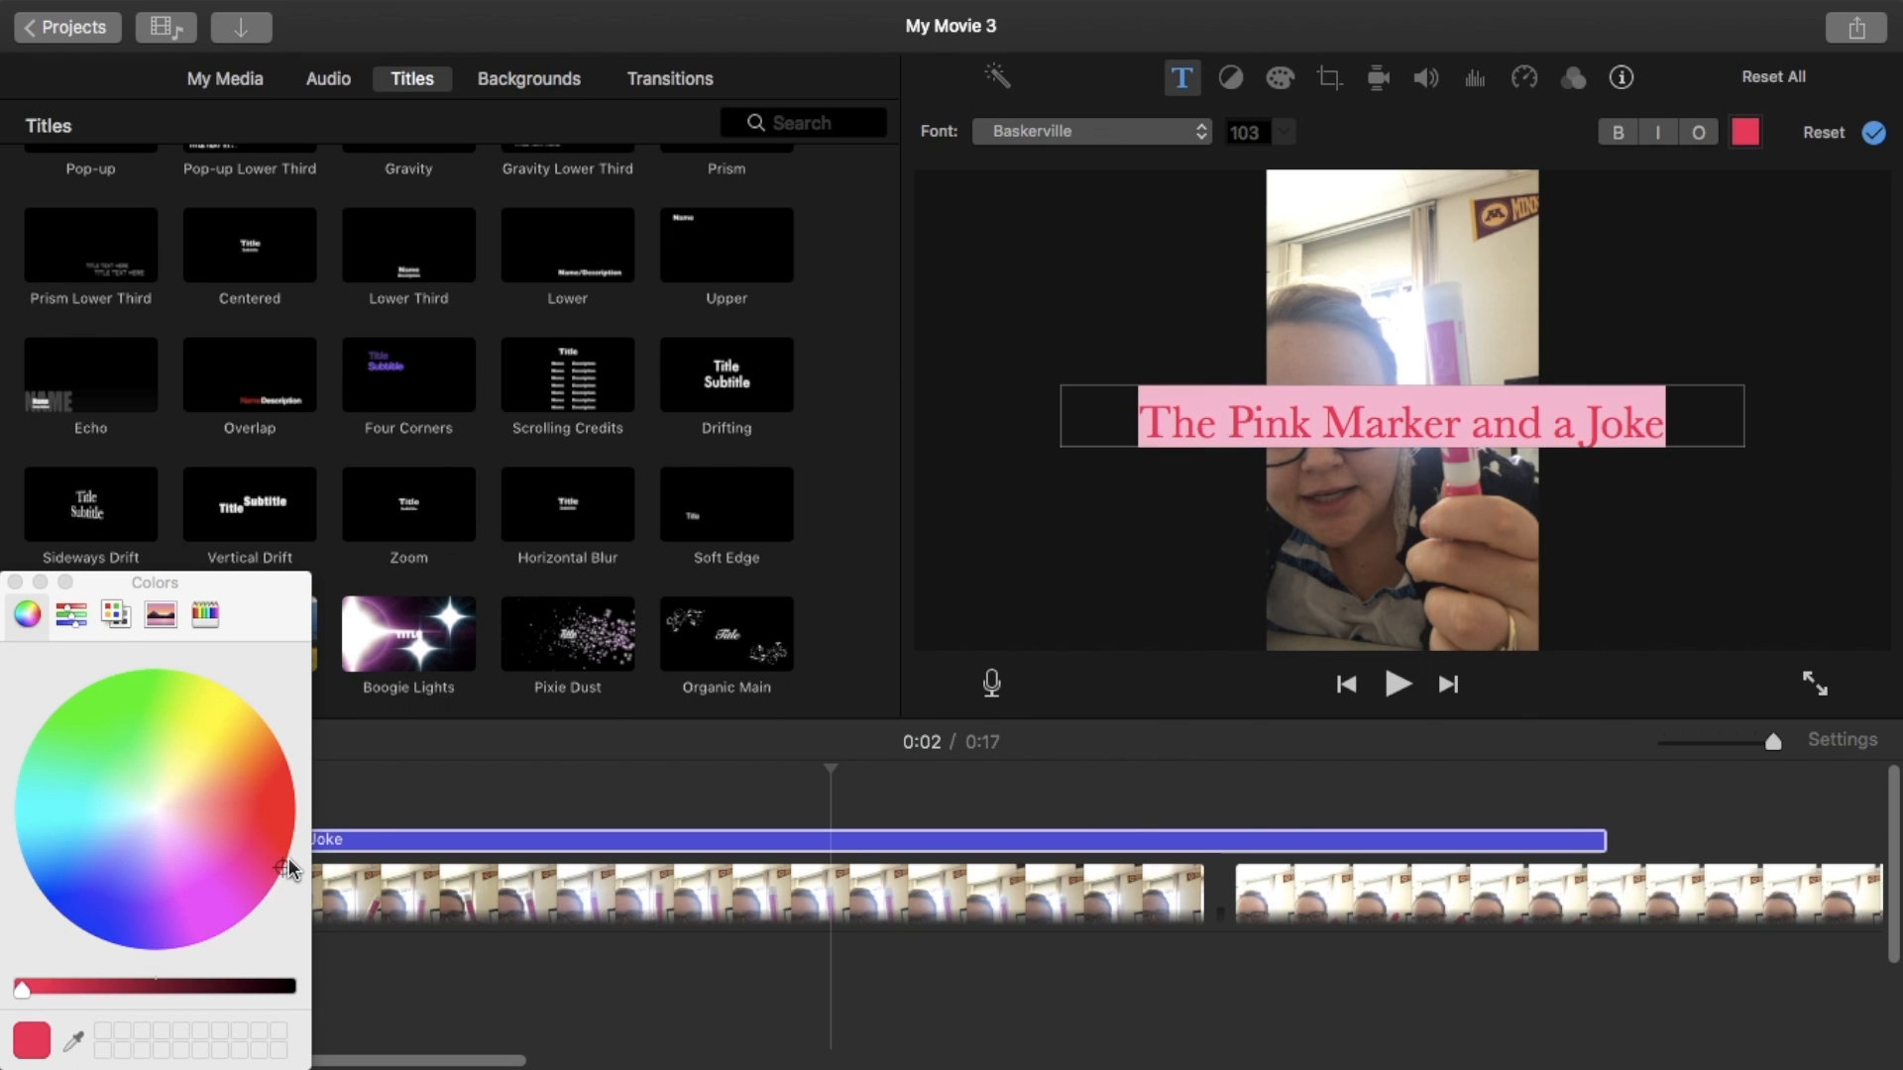
pyautogui.click(288, 989)
pyautogui.click(988, 555)
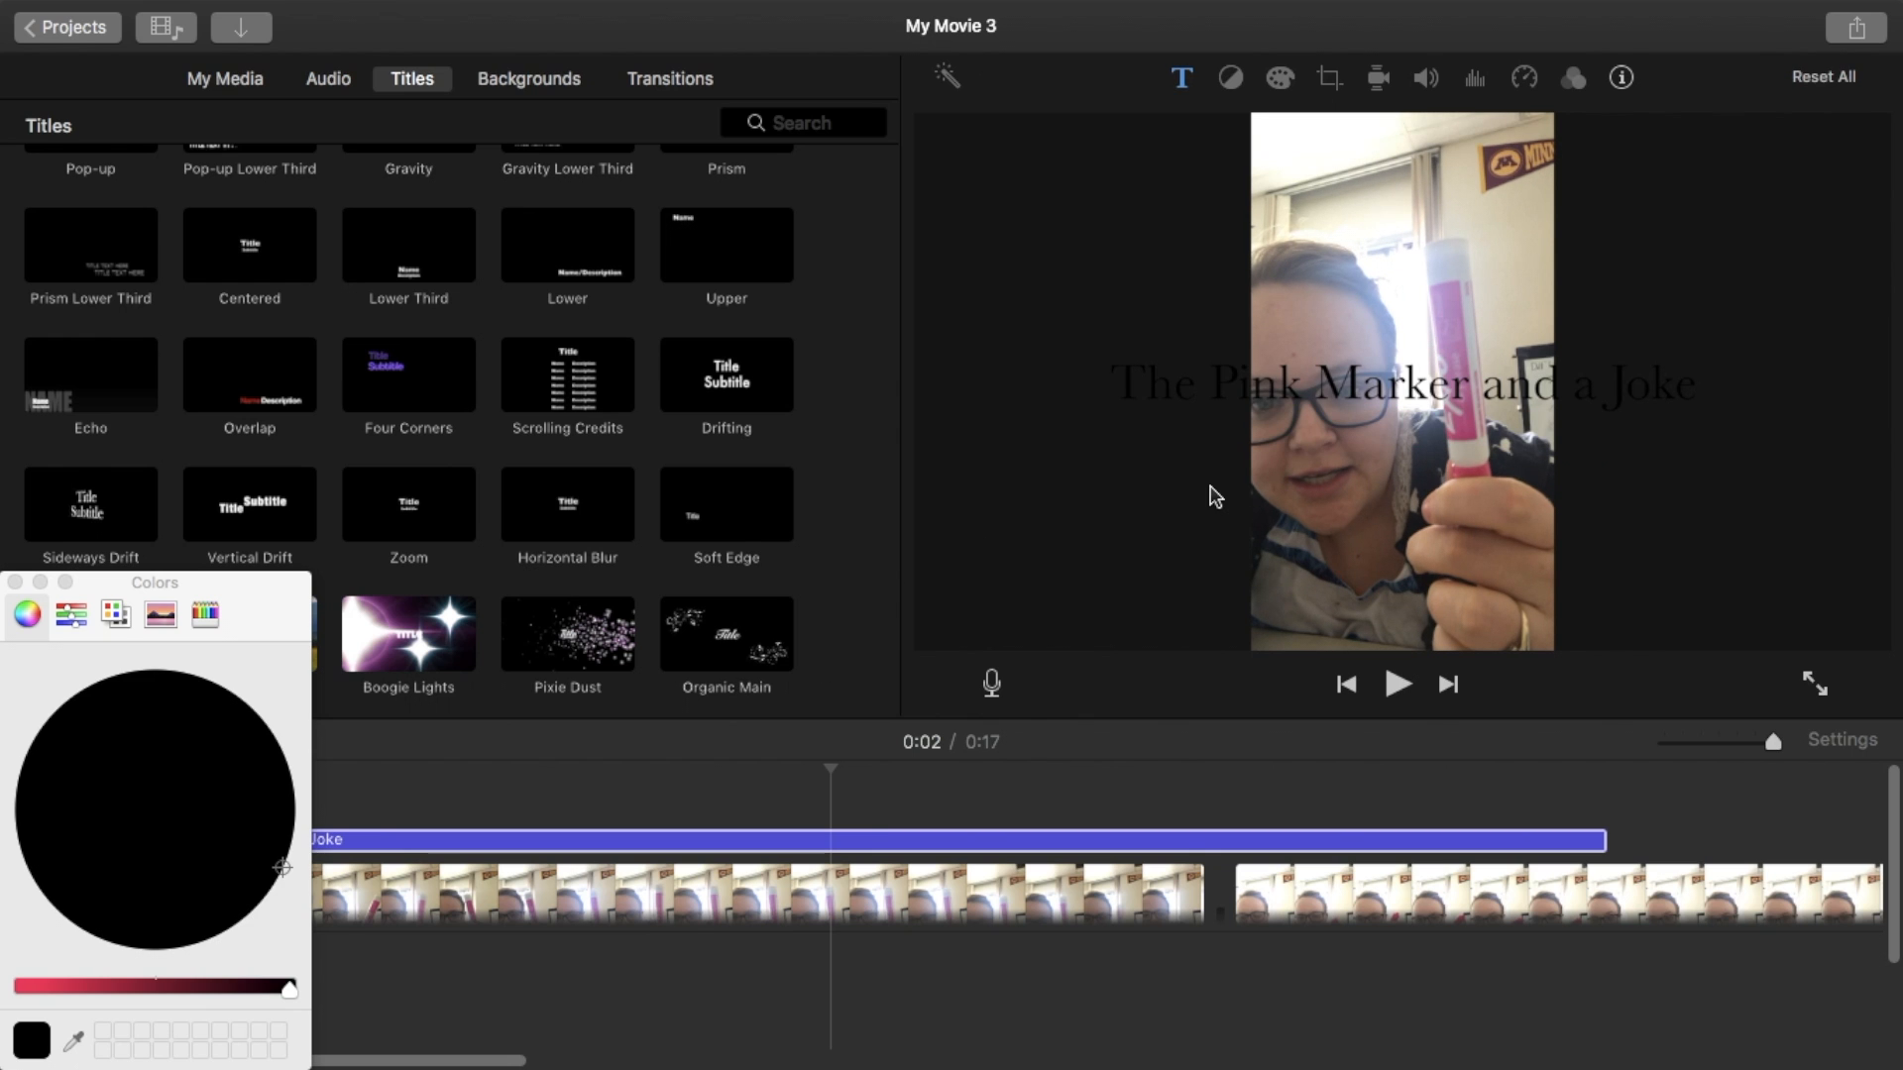
# - Make the title text bold and close the Colors window
pyautogui.click(1381, 416)
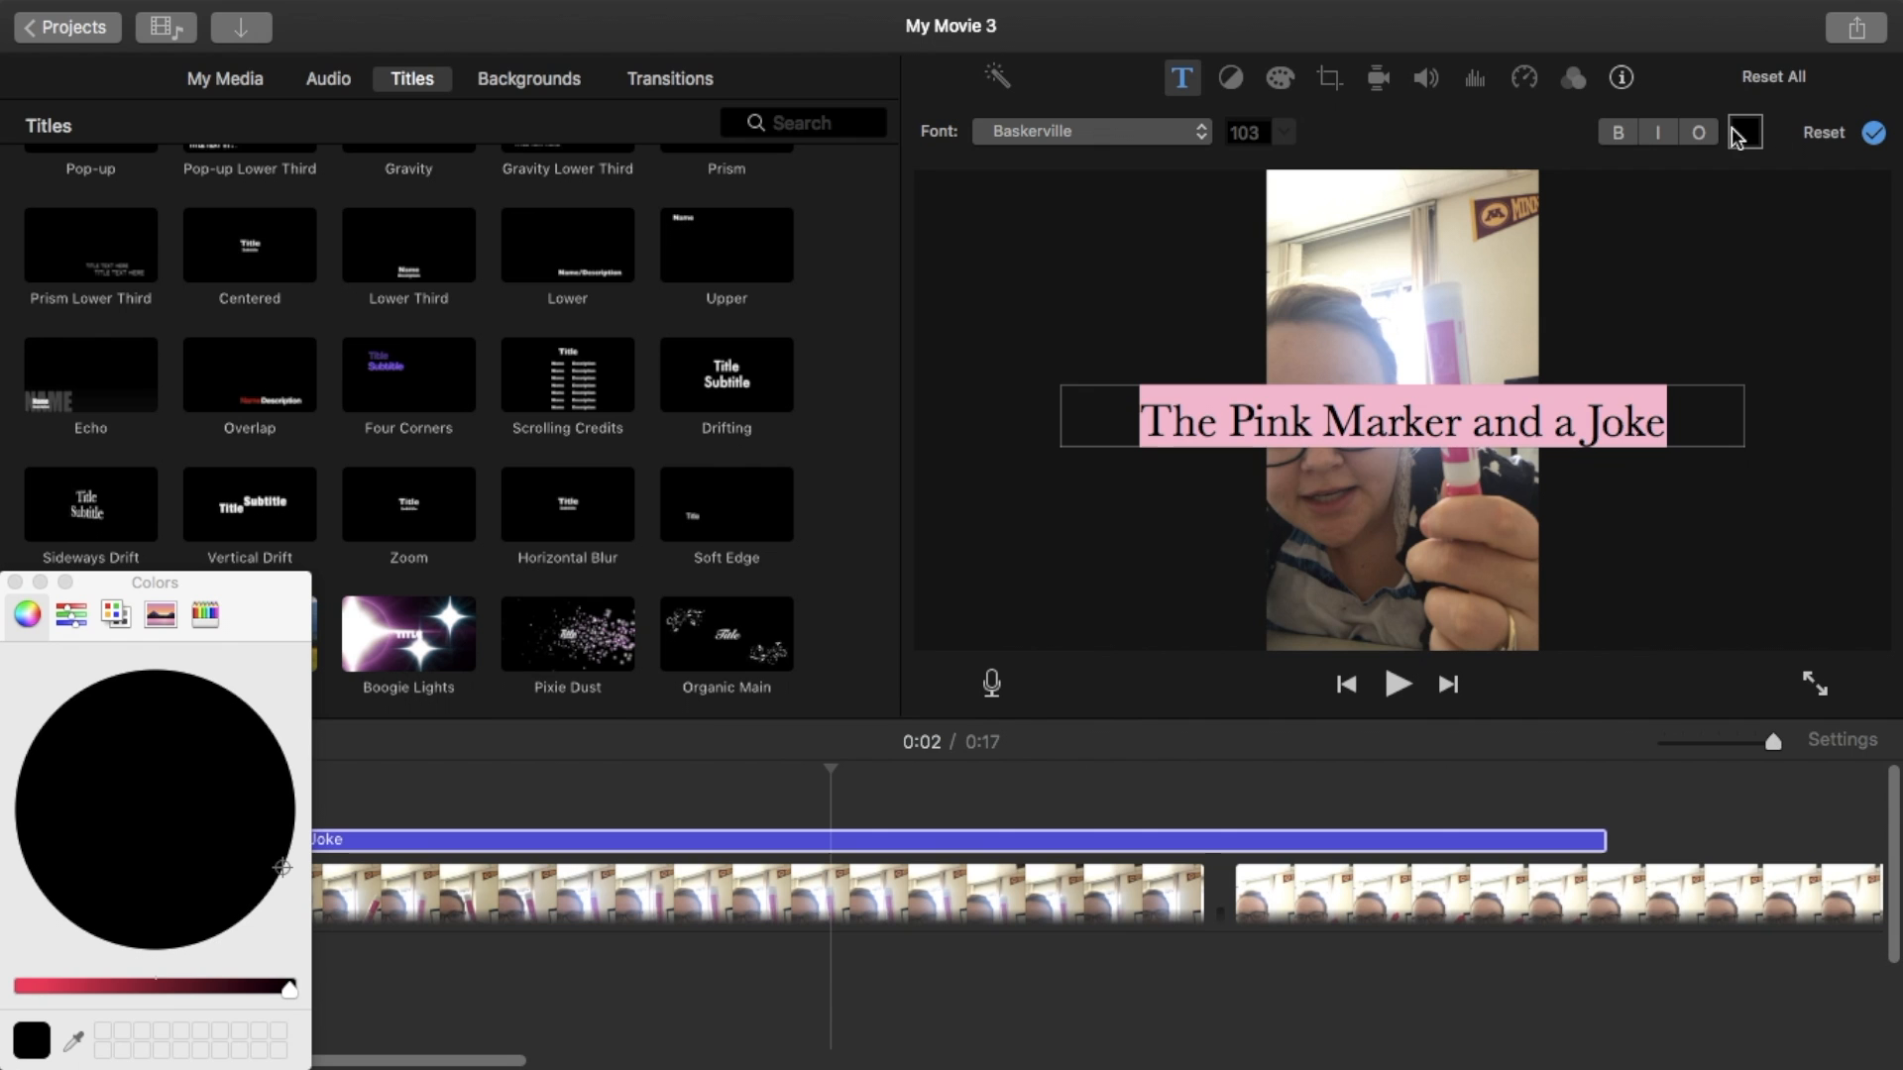
pyautogui.click(1616, 133)
pyautogui.click(1545, 327)
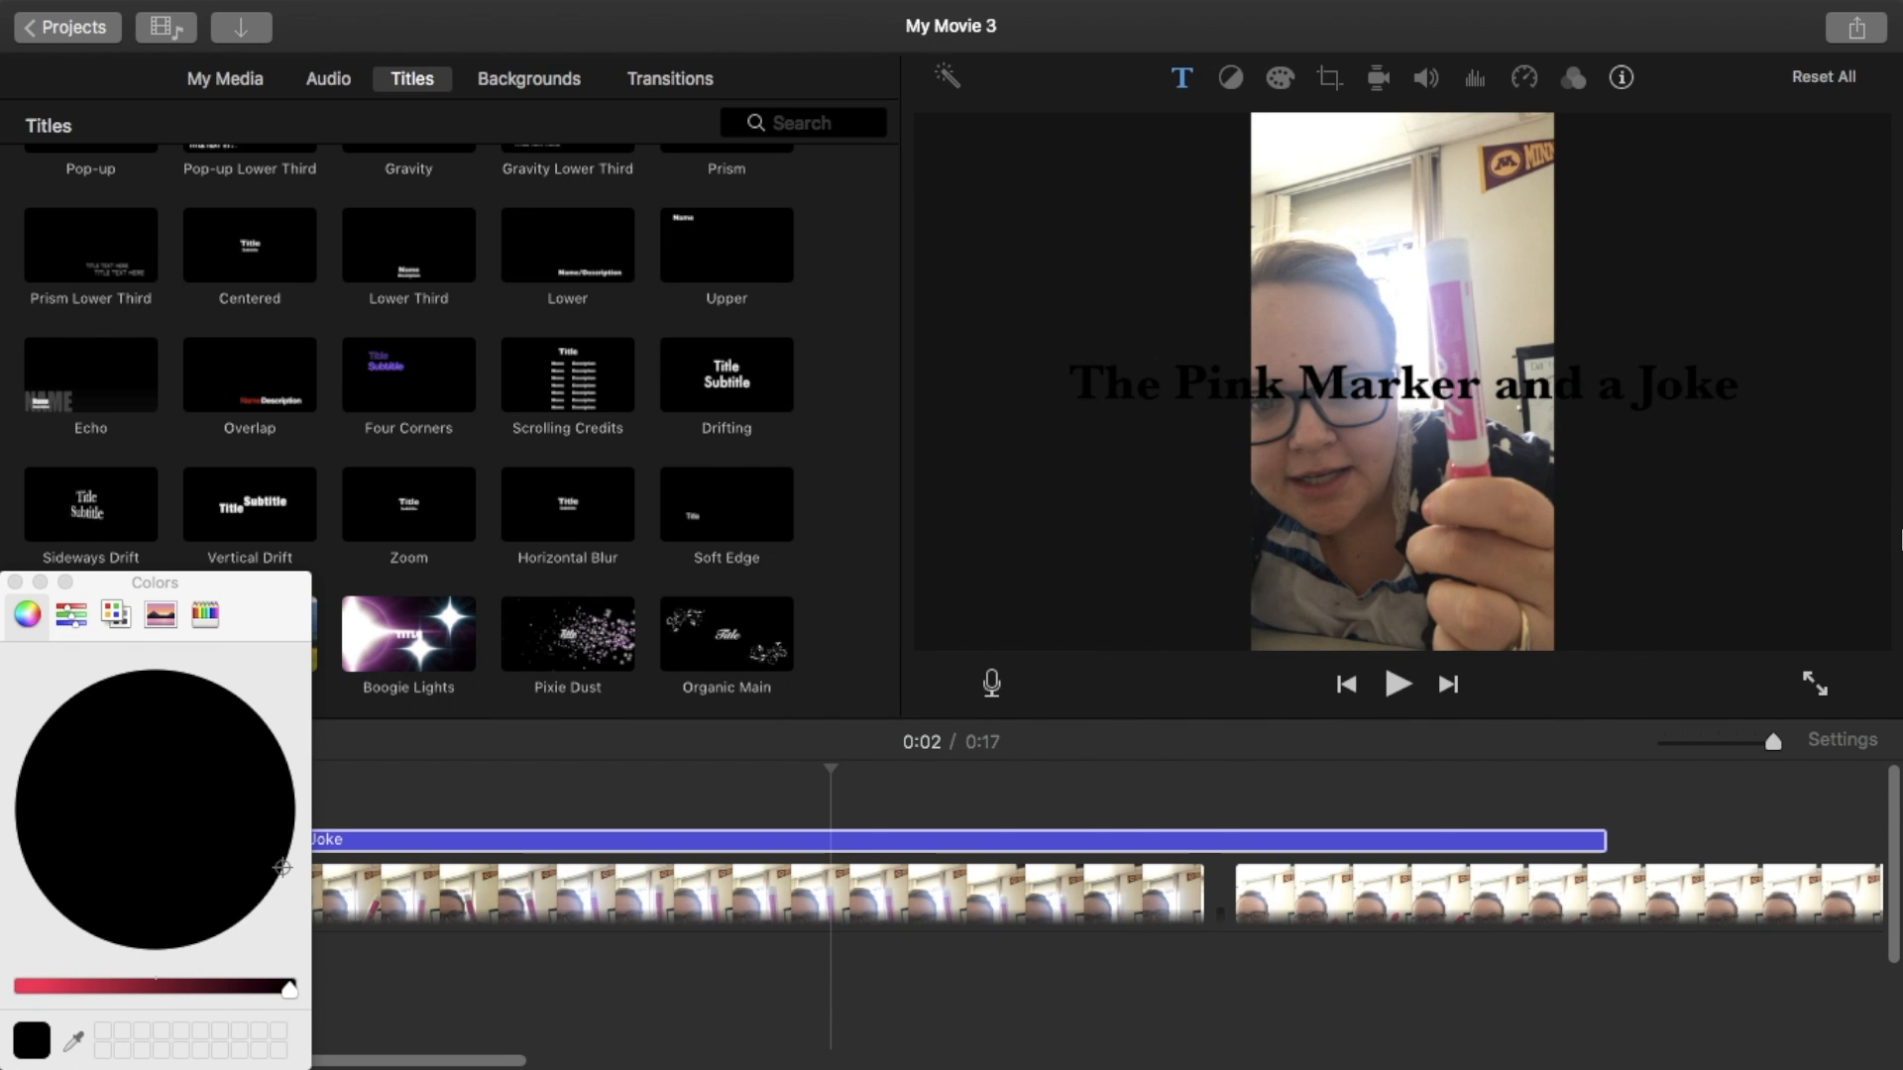
pyautogui.click(15, 582)
# - Play the movie from the beginning to review the title, clips and sound effect
pyautogui.click(155, 877)
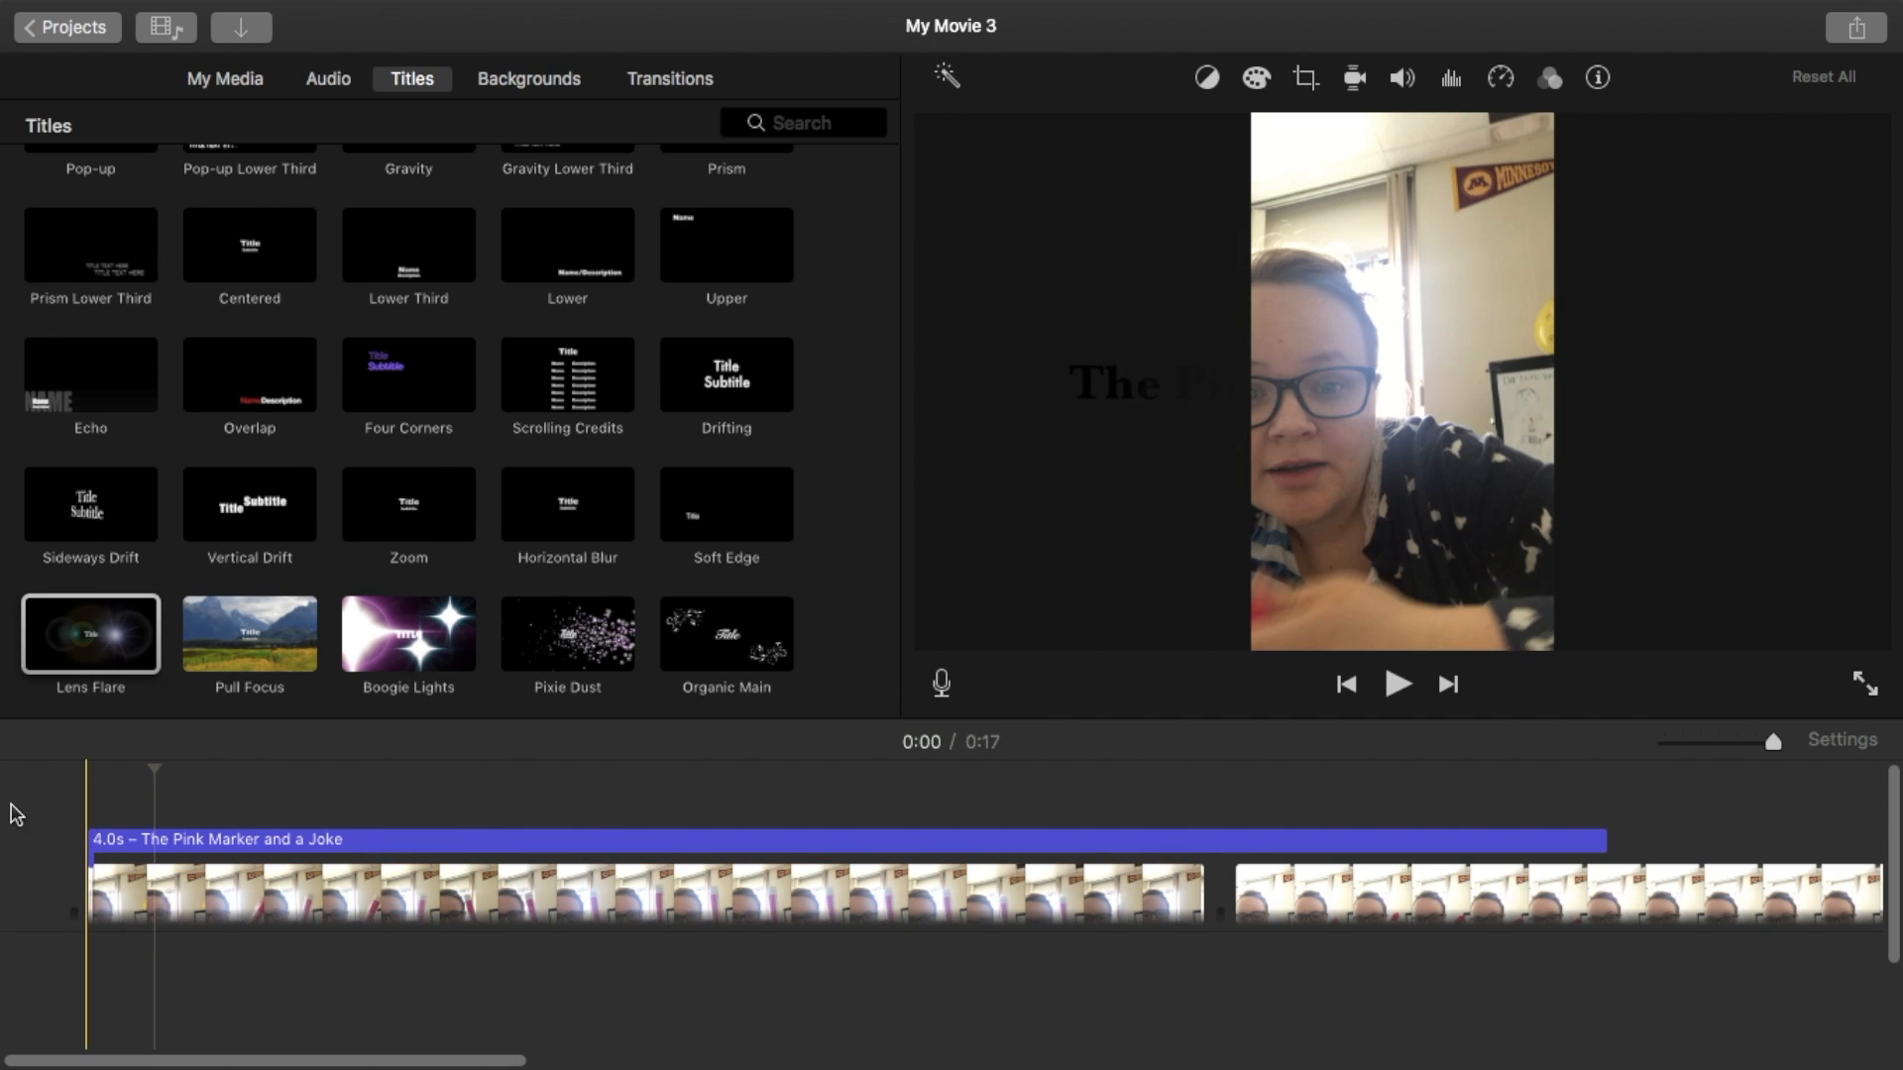
pyautogui.click(101, 892)
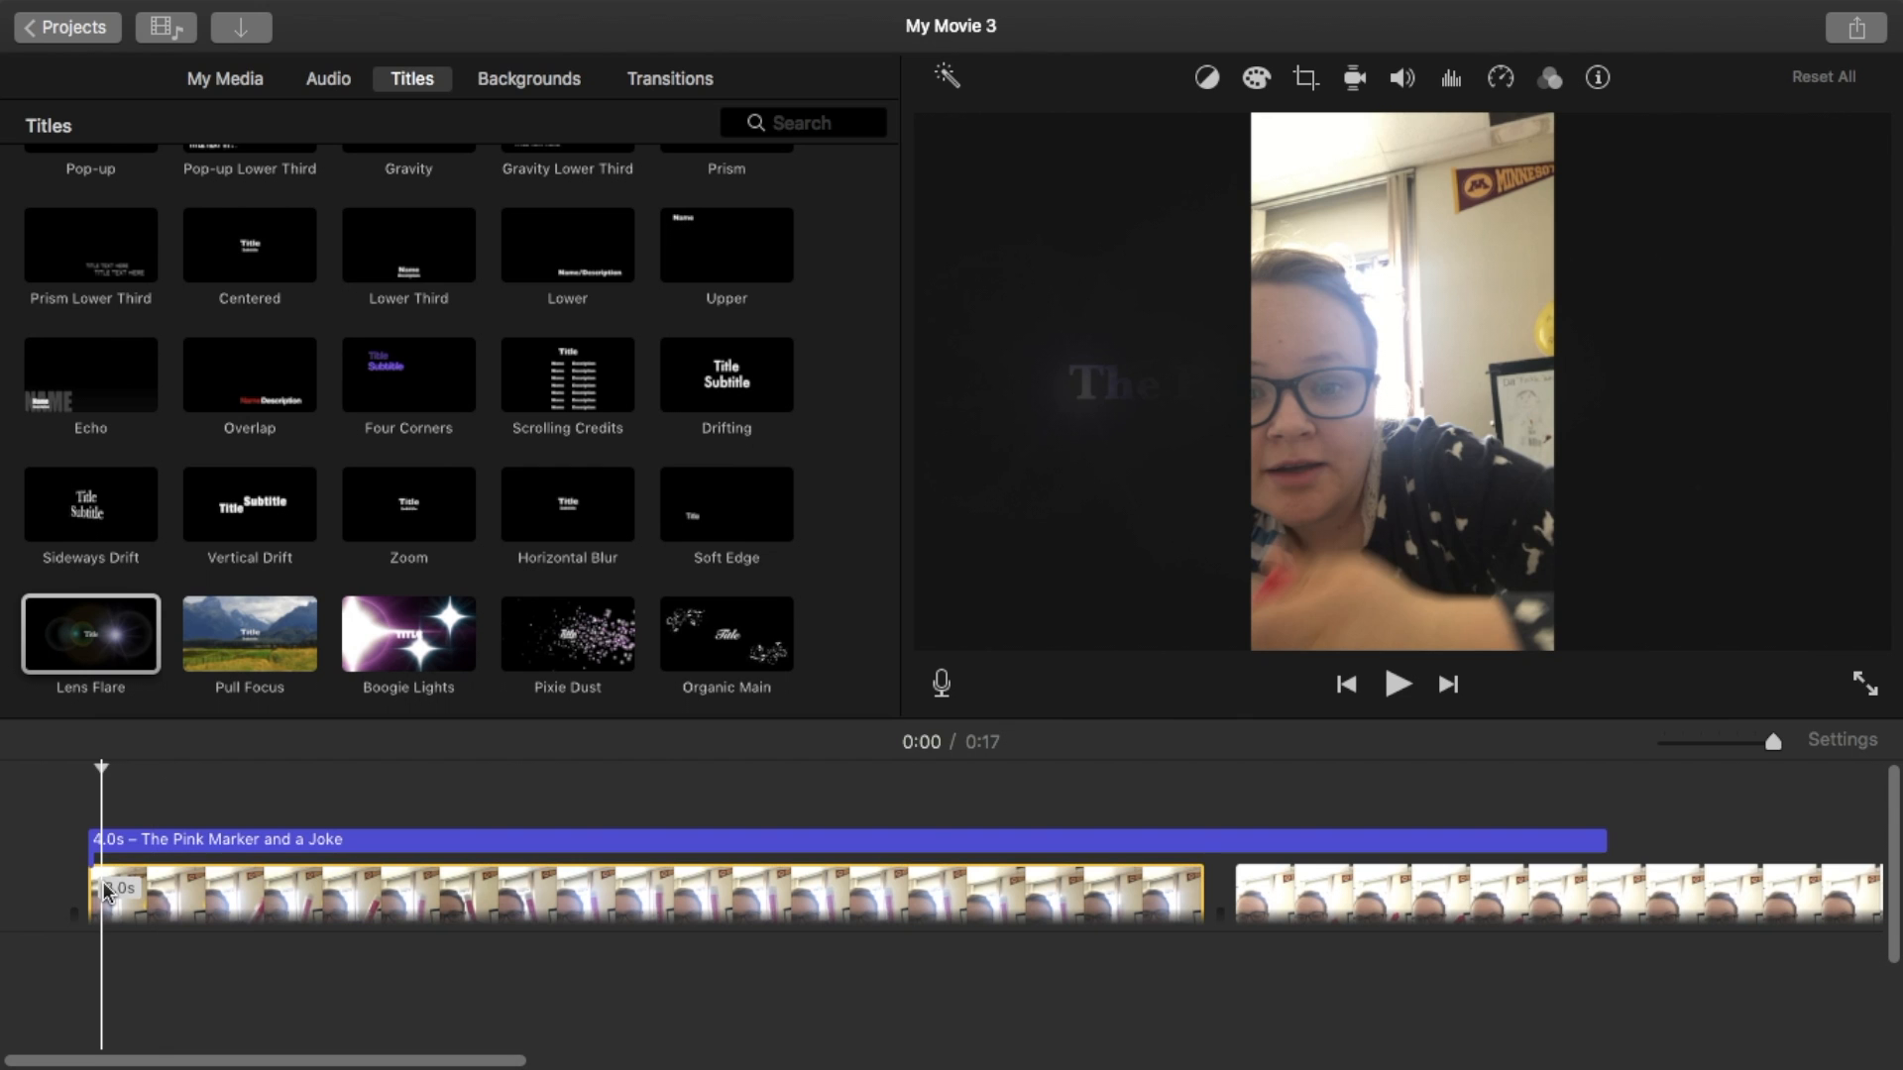
pyautogui.click(1389, 686)
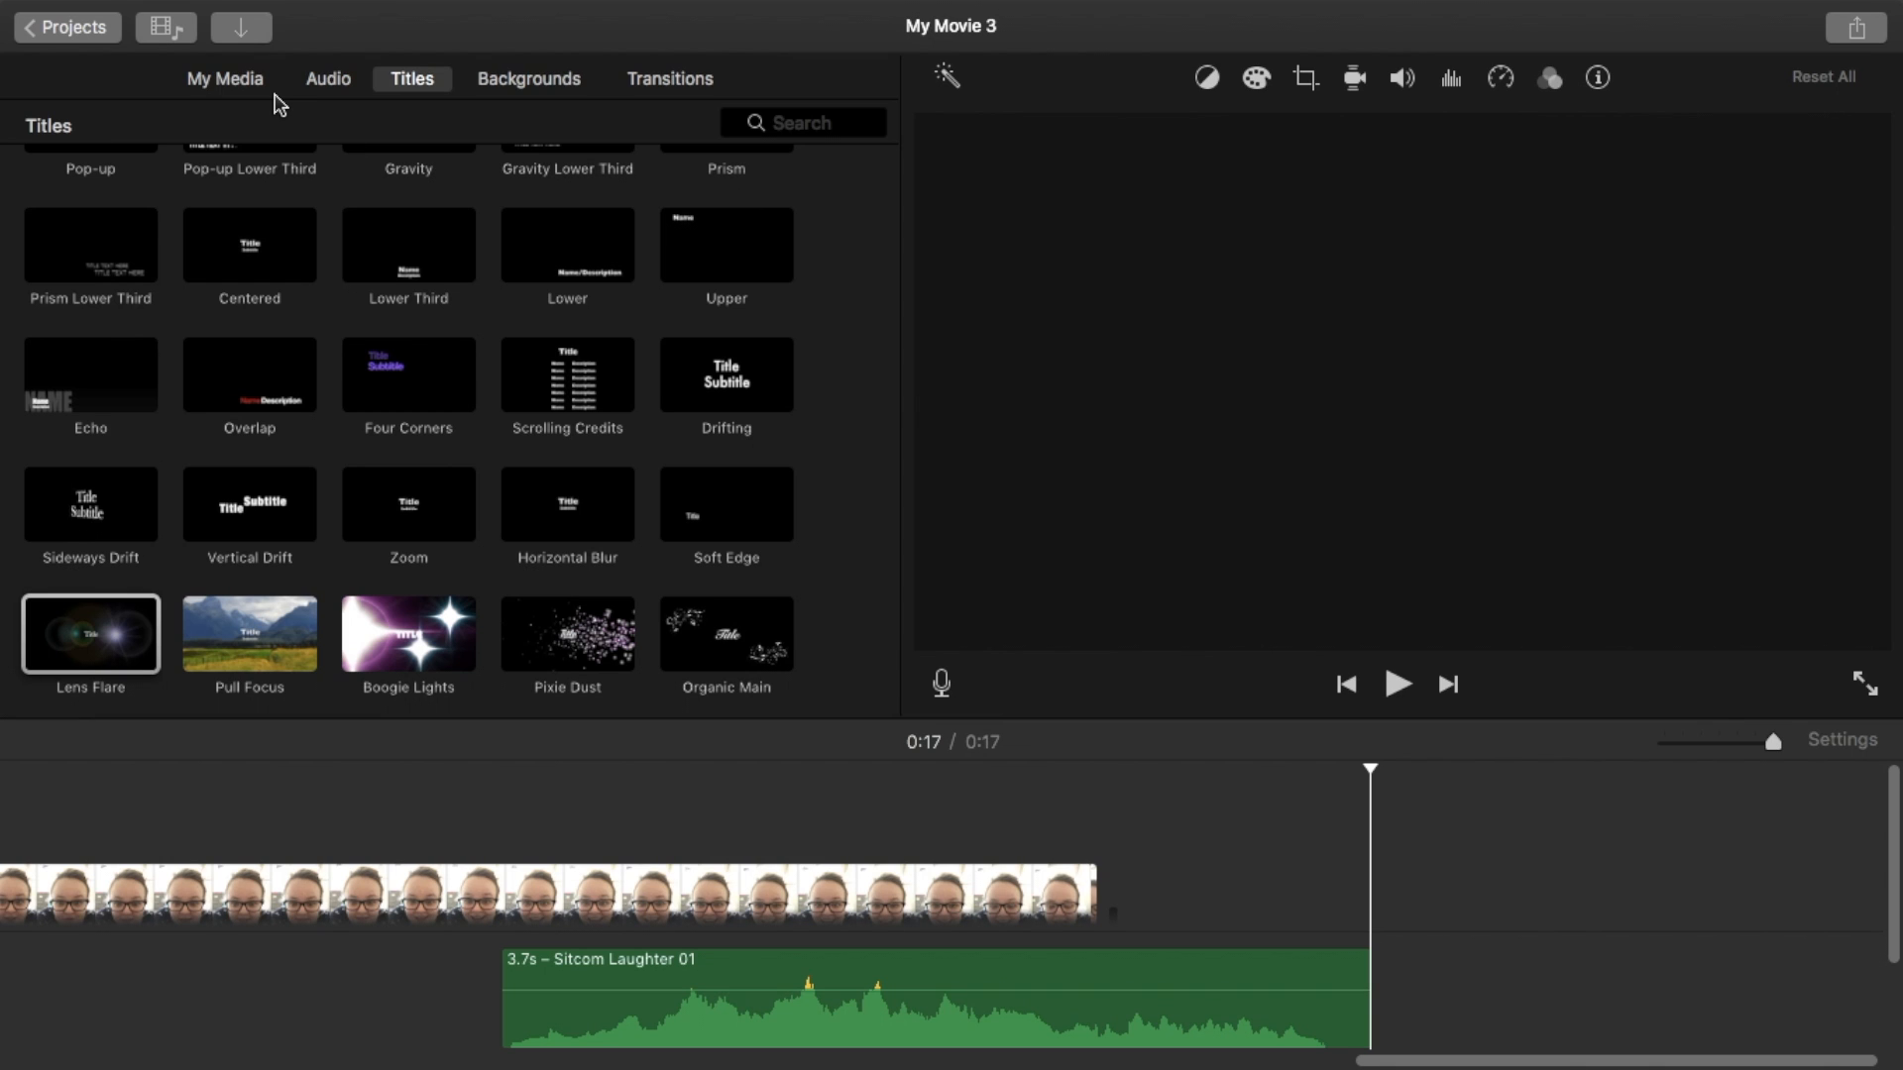
pyautogui.moveTo(2, 2)
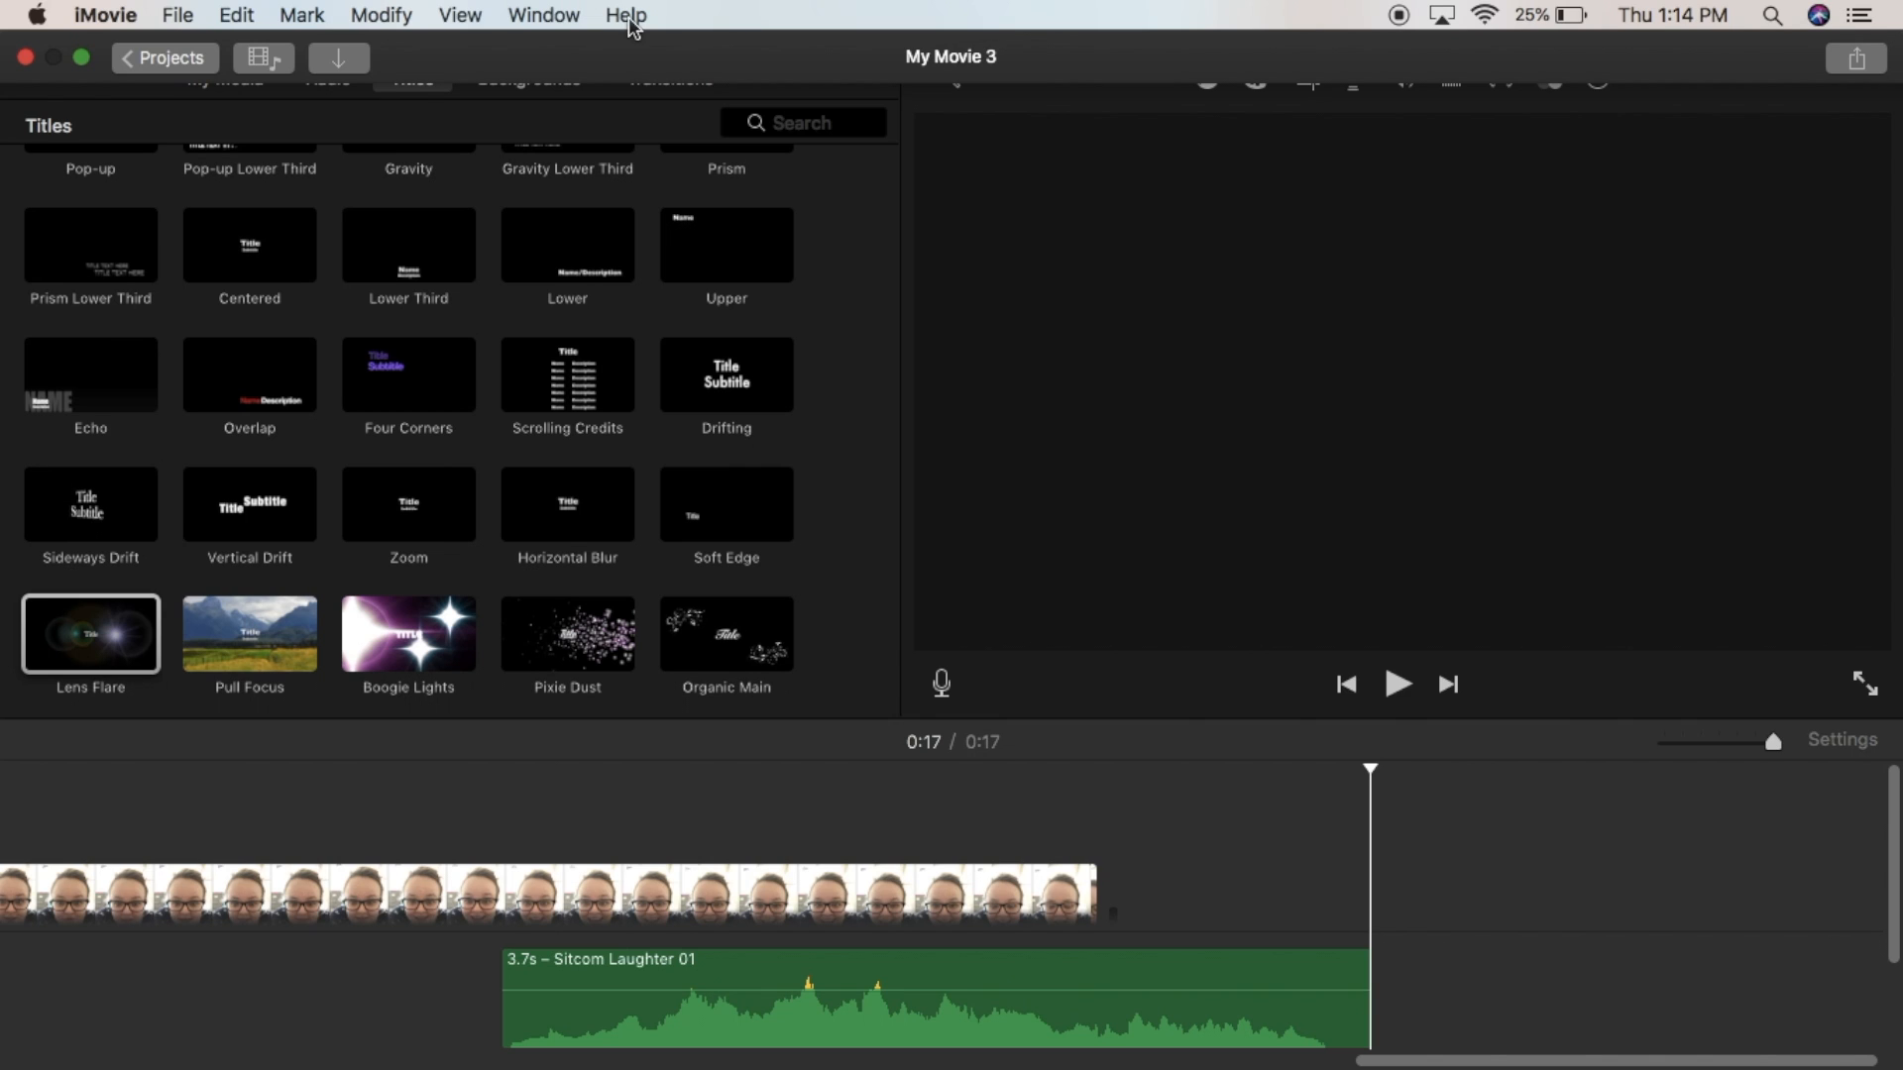
# - Share the movie as a file titled "The Pink Marker and a Joke" and save it to the Desktop
pyautogui.click(1857, 71)
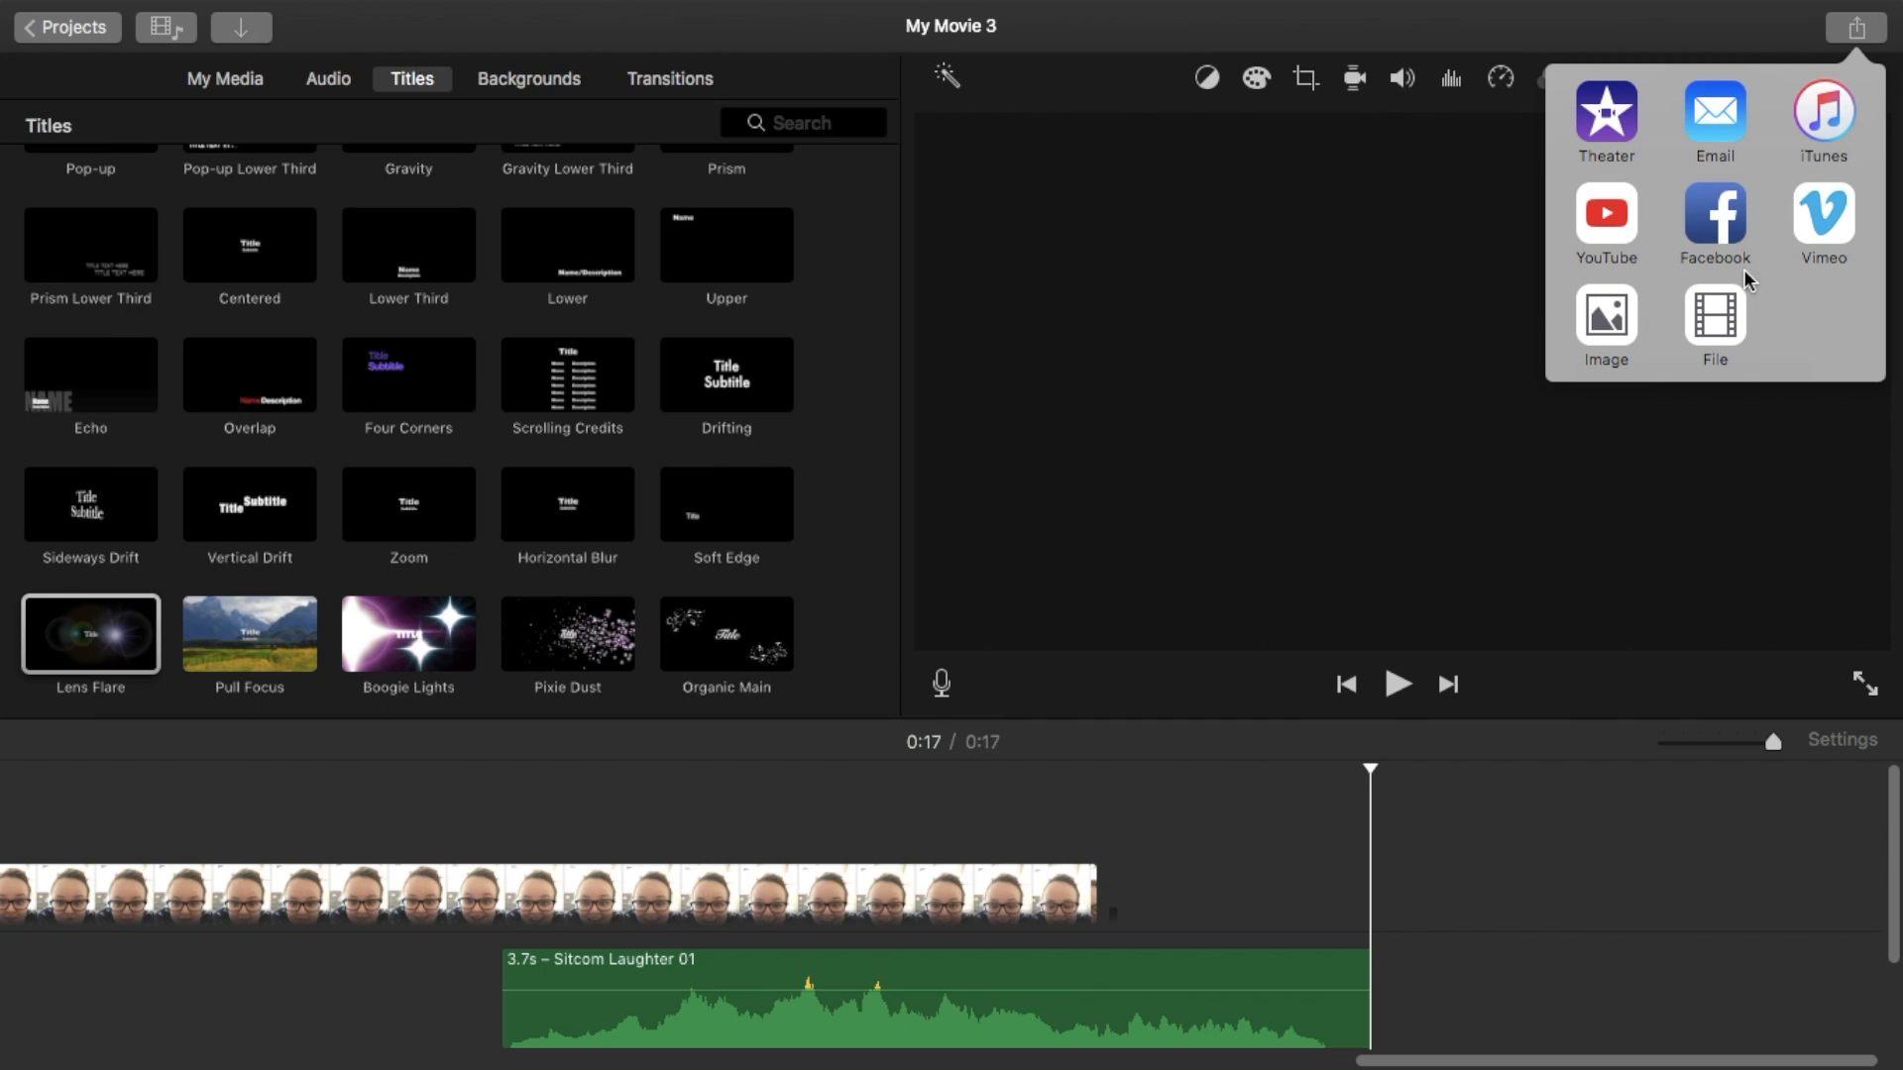
pyautogui.click(1721, 325)
pyautogui.click(1040, 238)
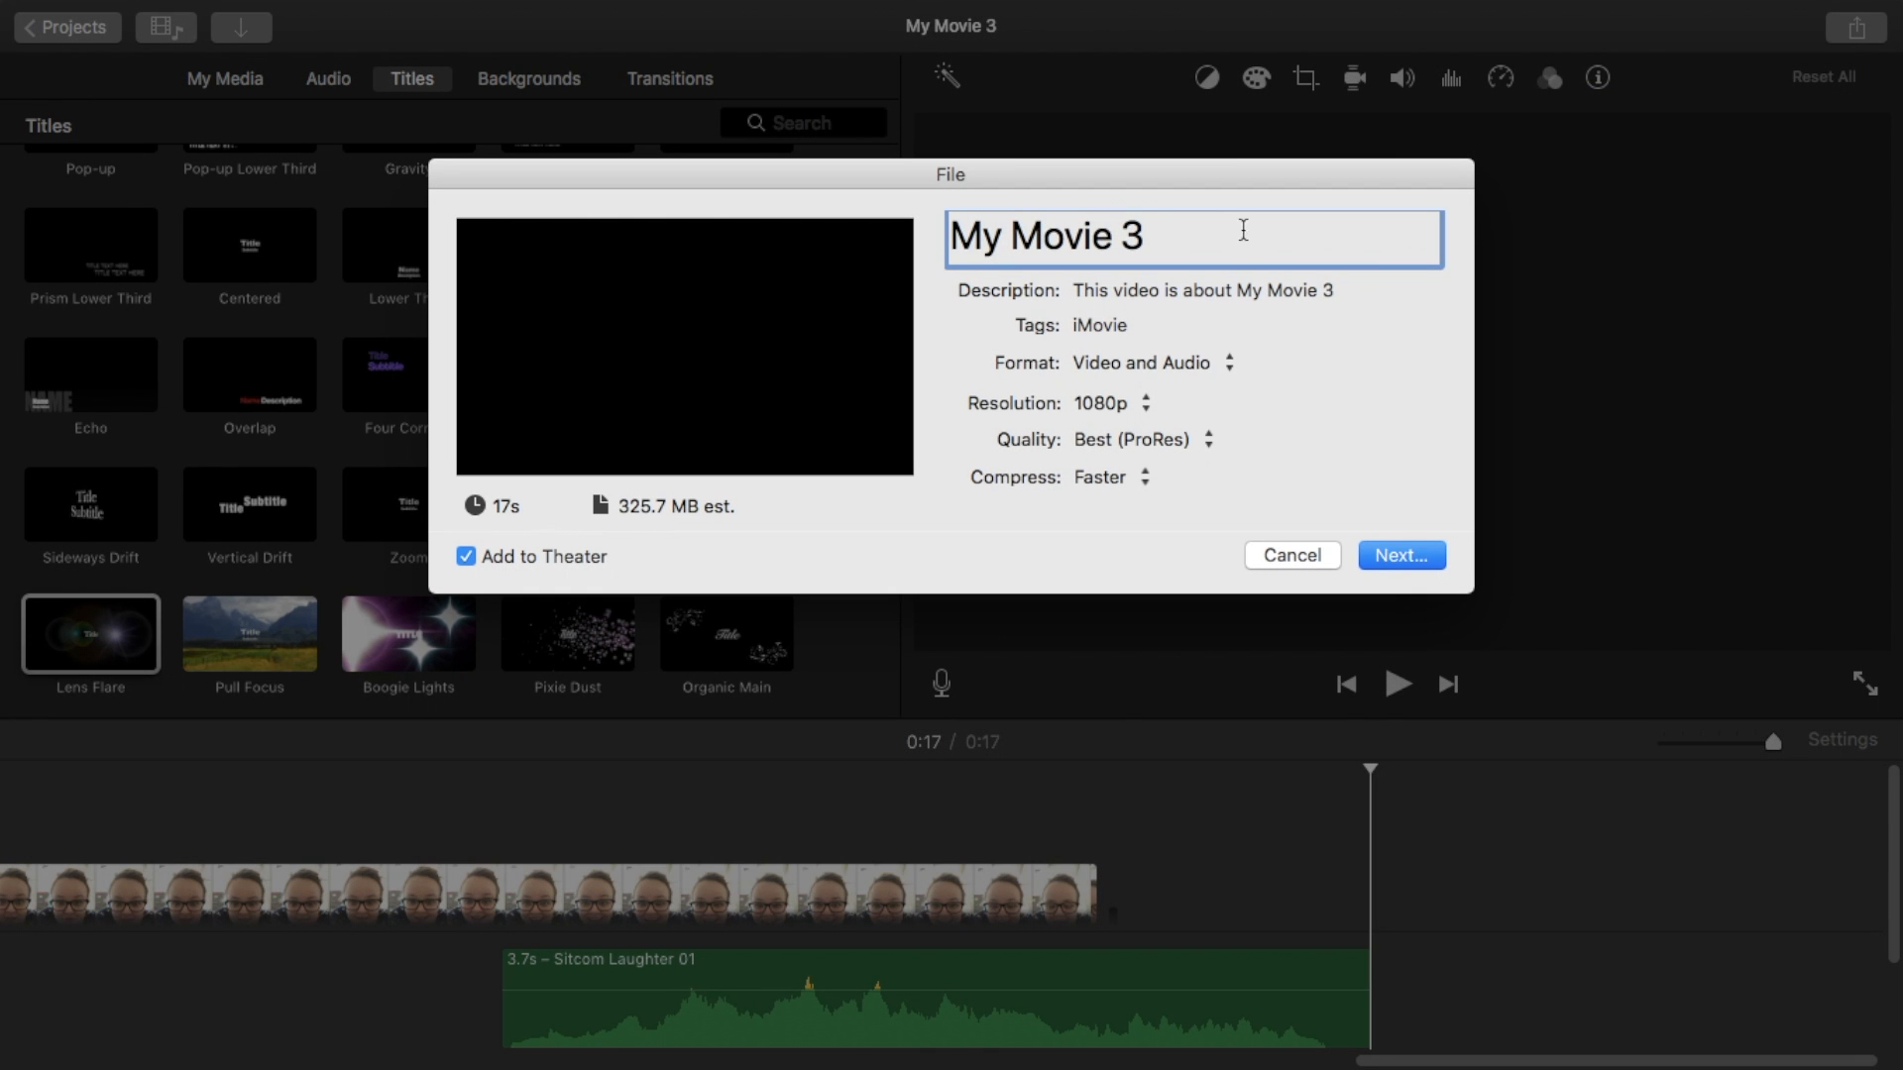
pyautogui.press('super+a')
pyautogui.write('The Pink Marker and a Joke')
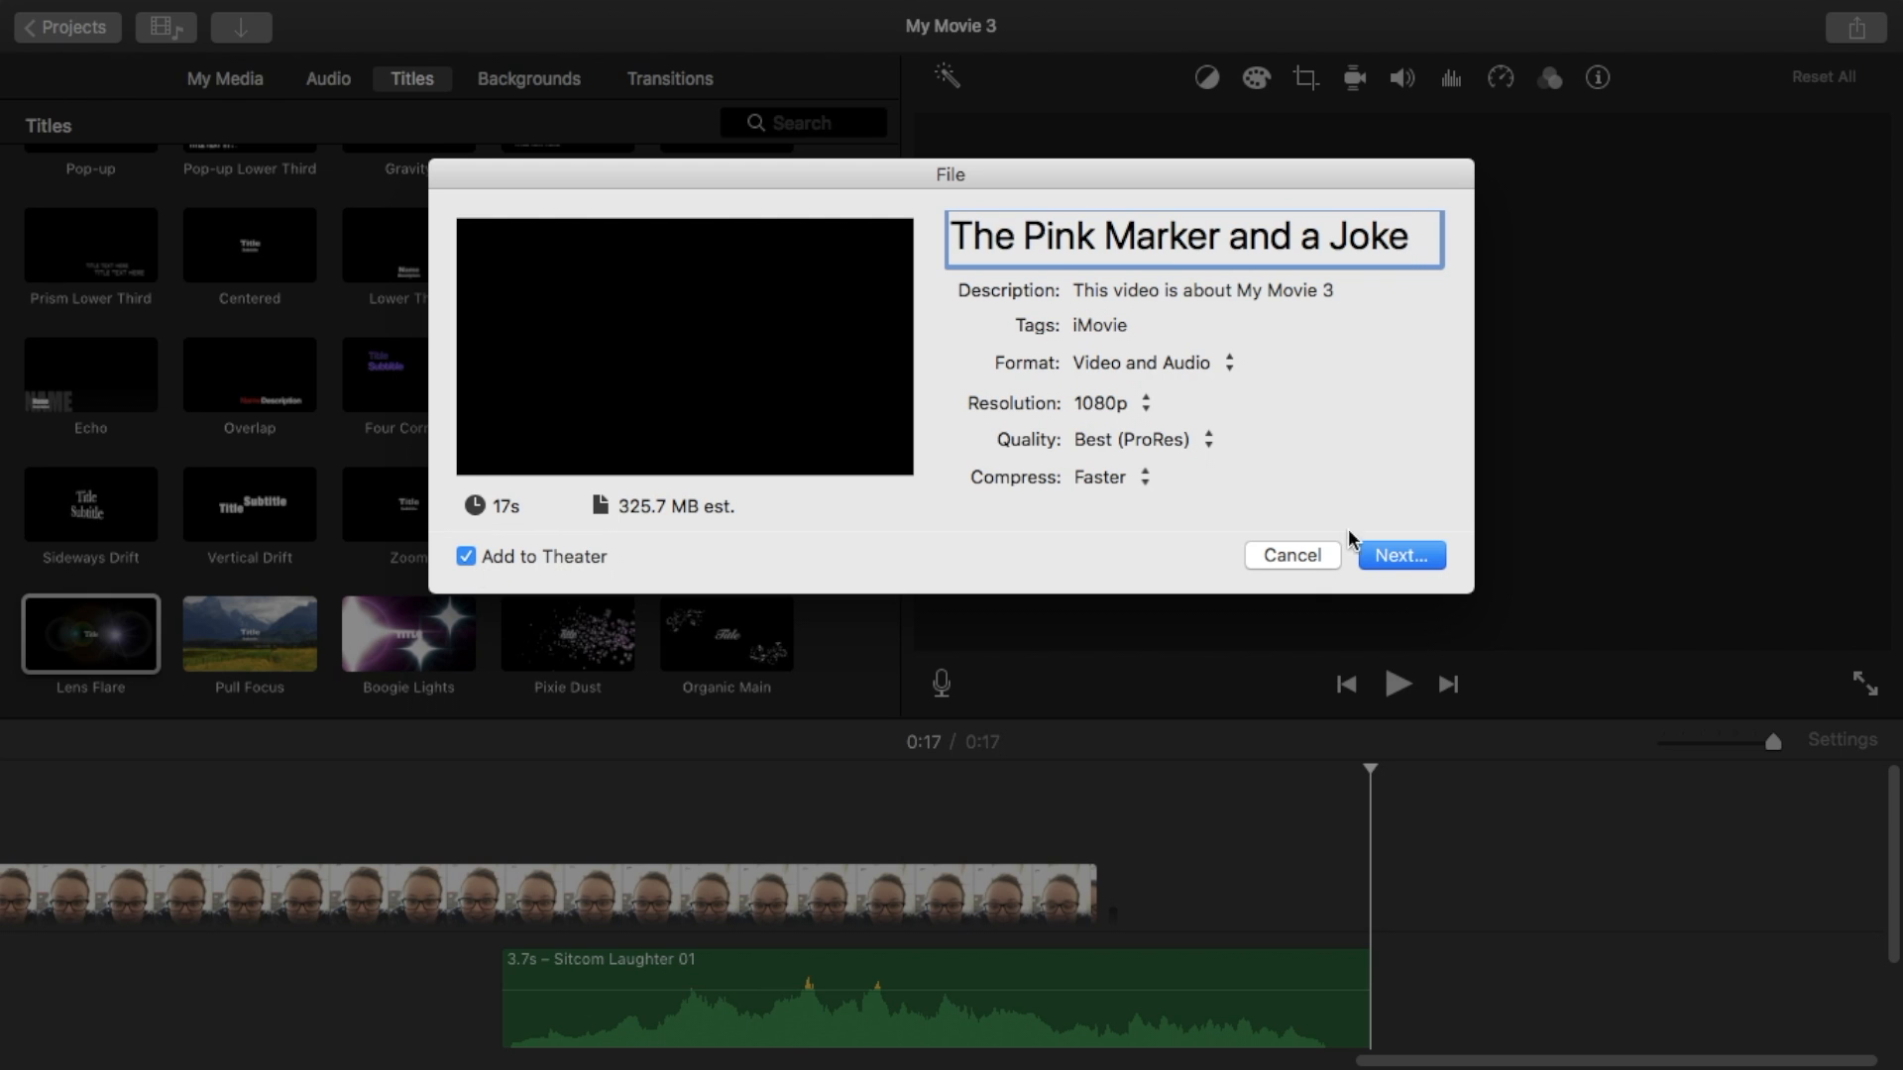
pyautogui.click(1398, 556)
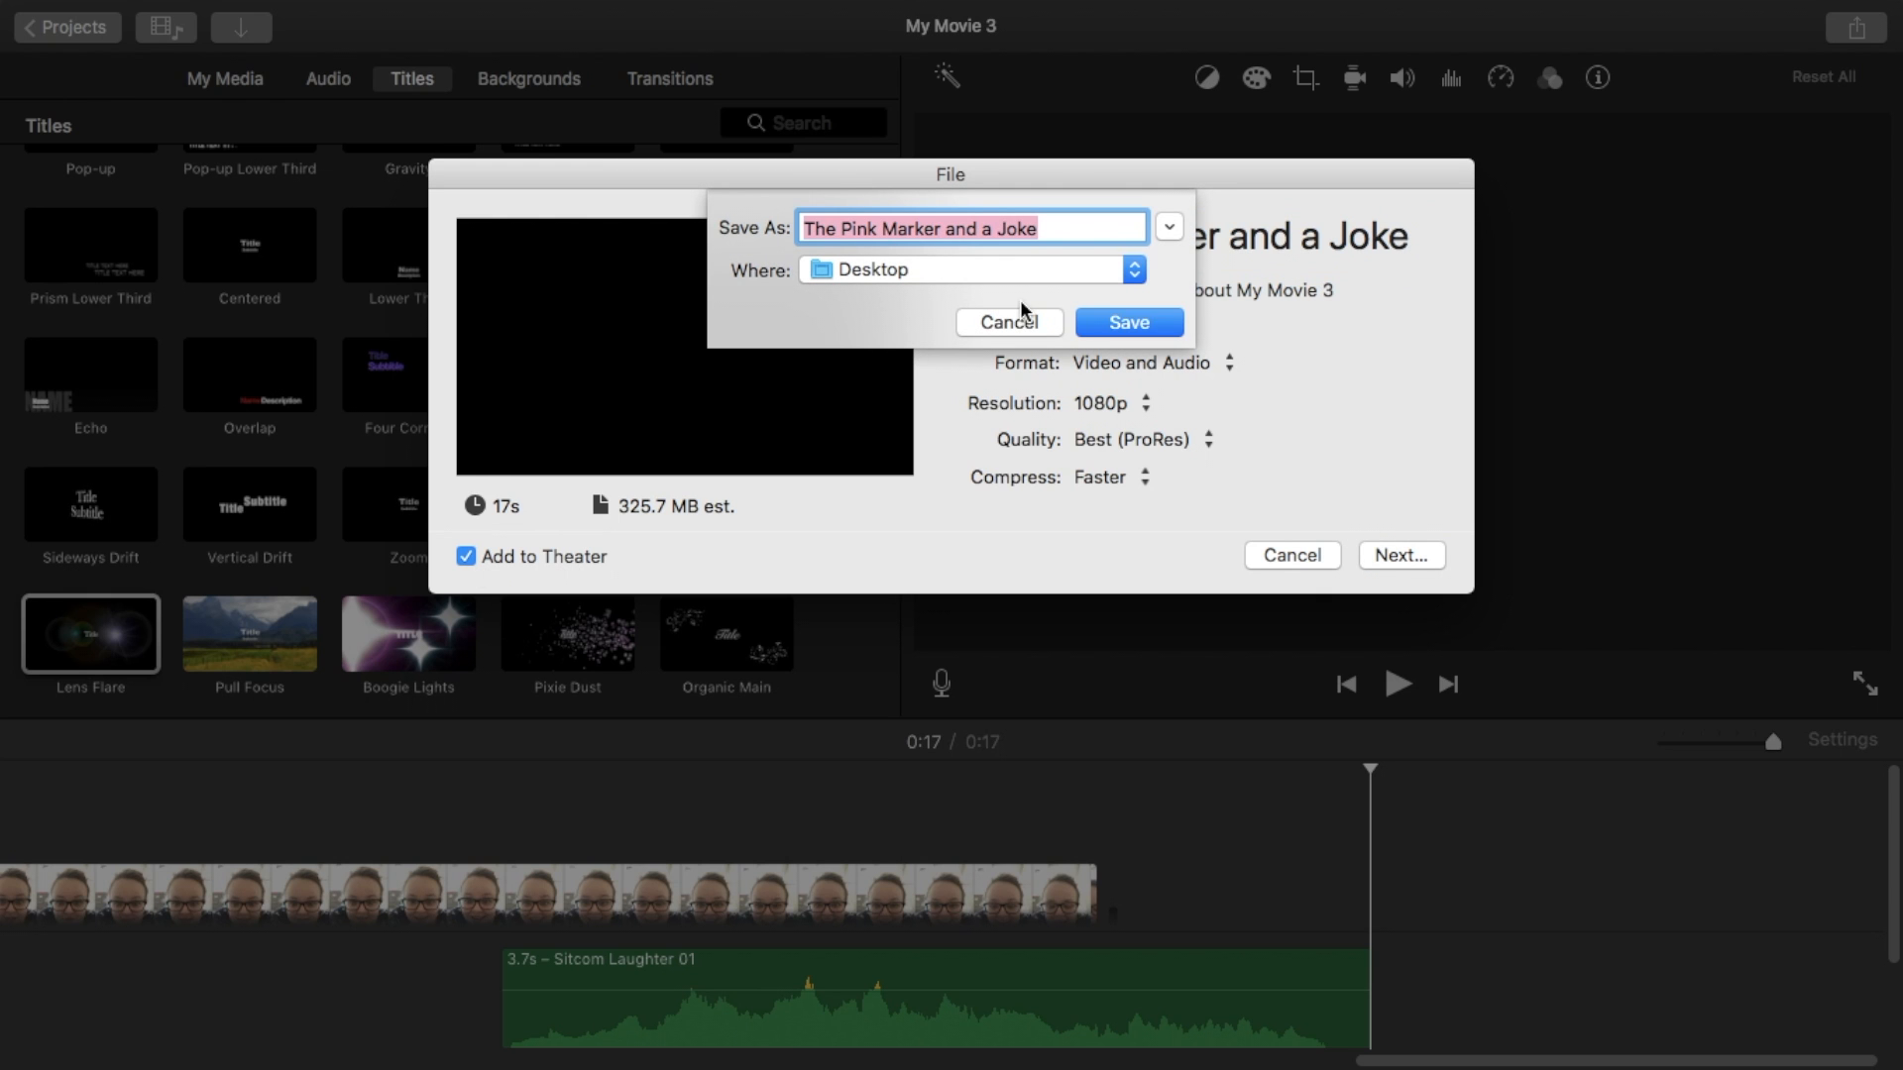
pyautogui.click(1134, 324)
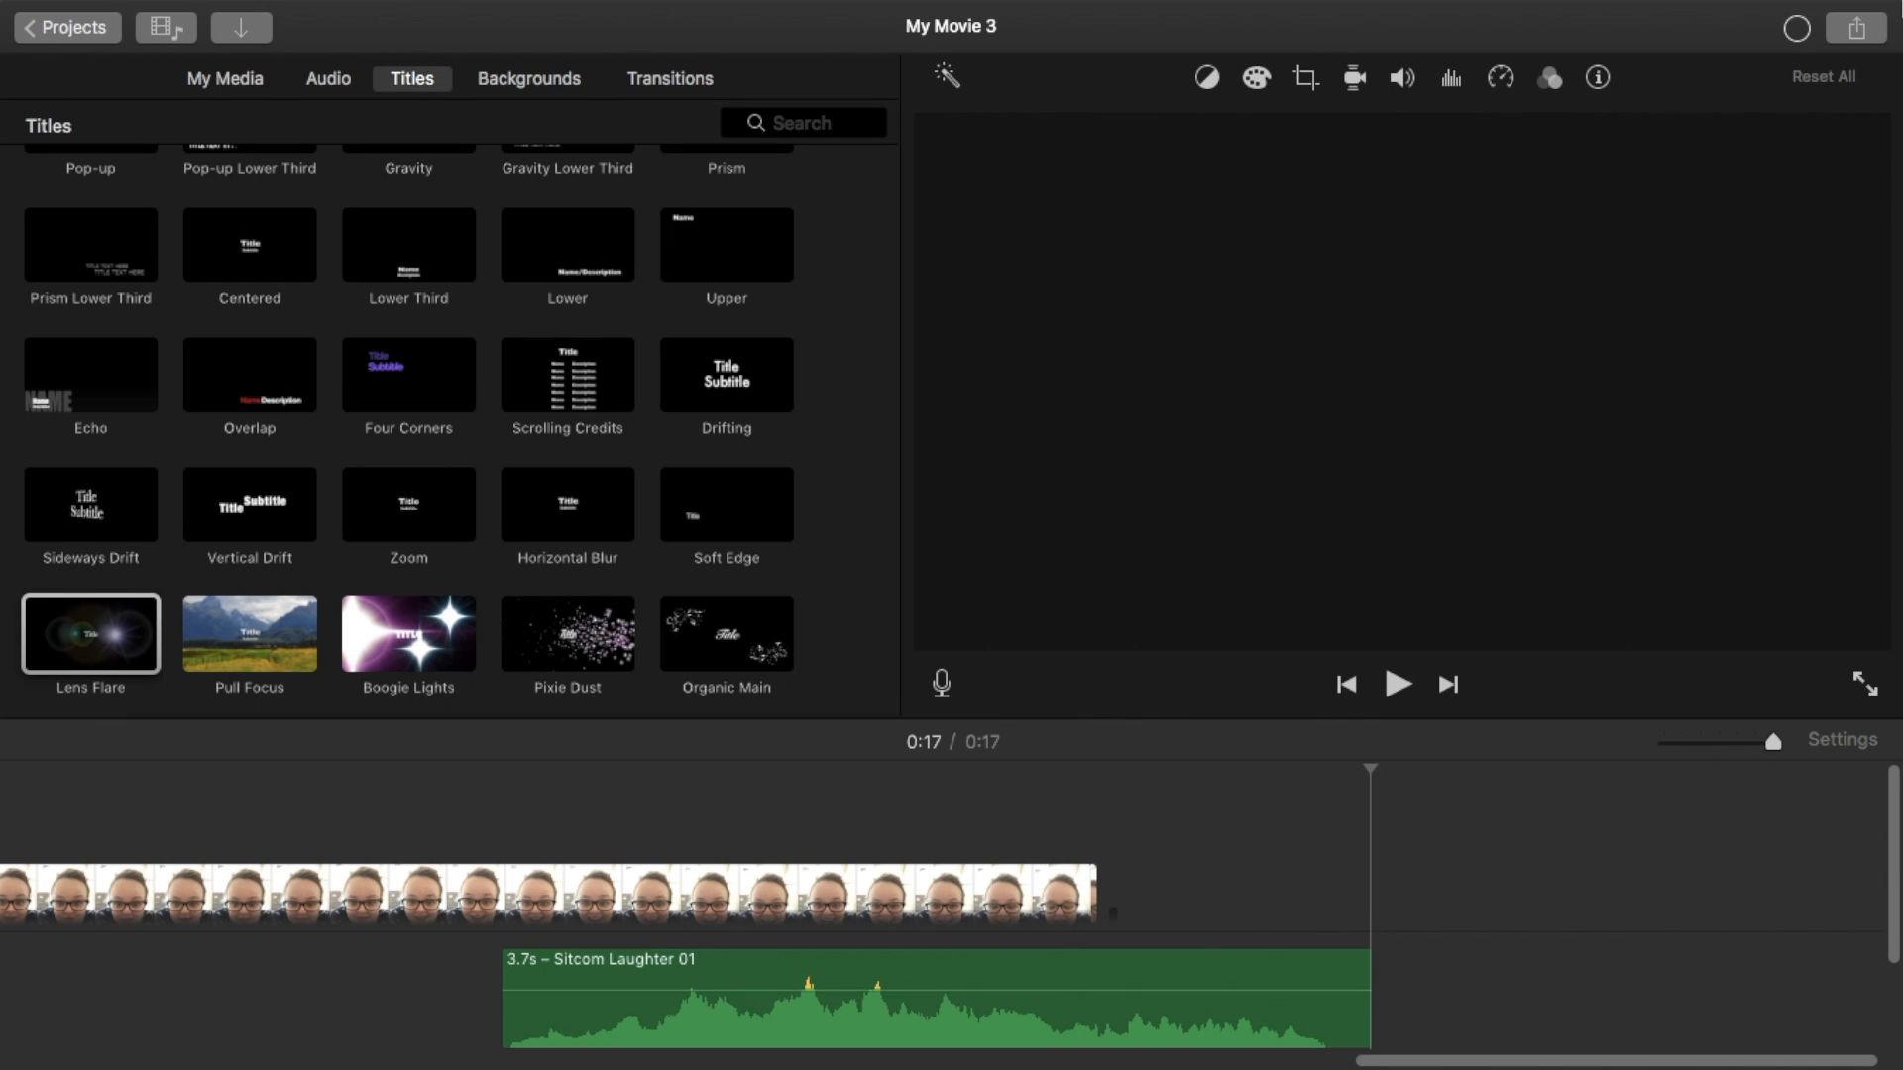
pyautogui.moveTo(1782, 5)
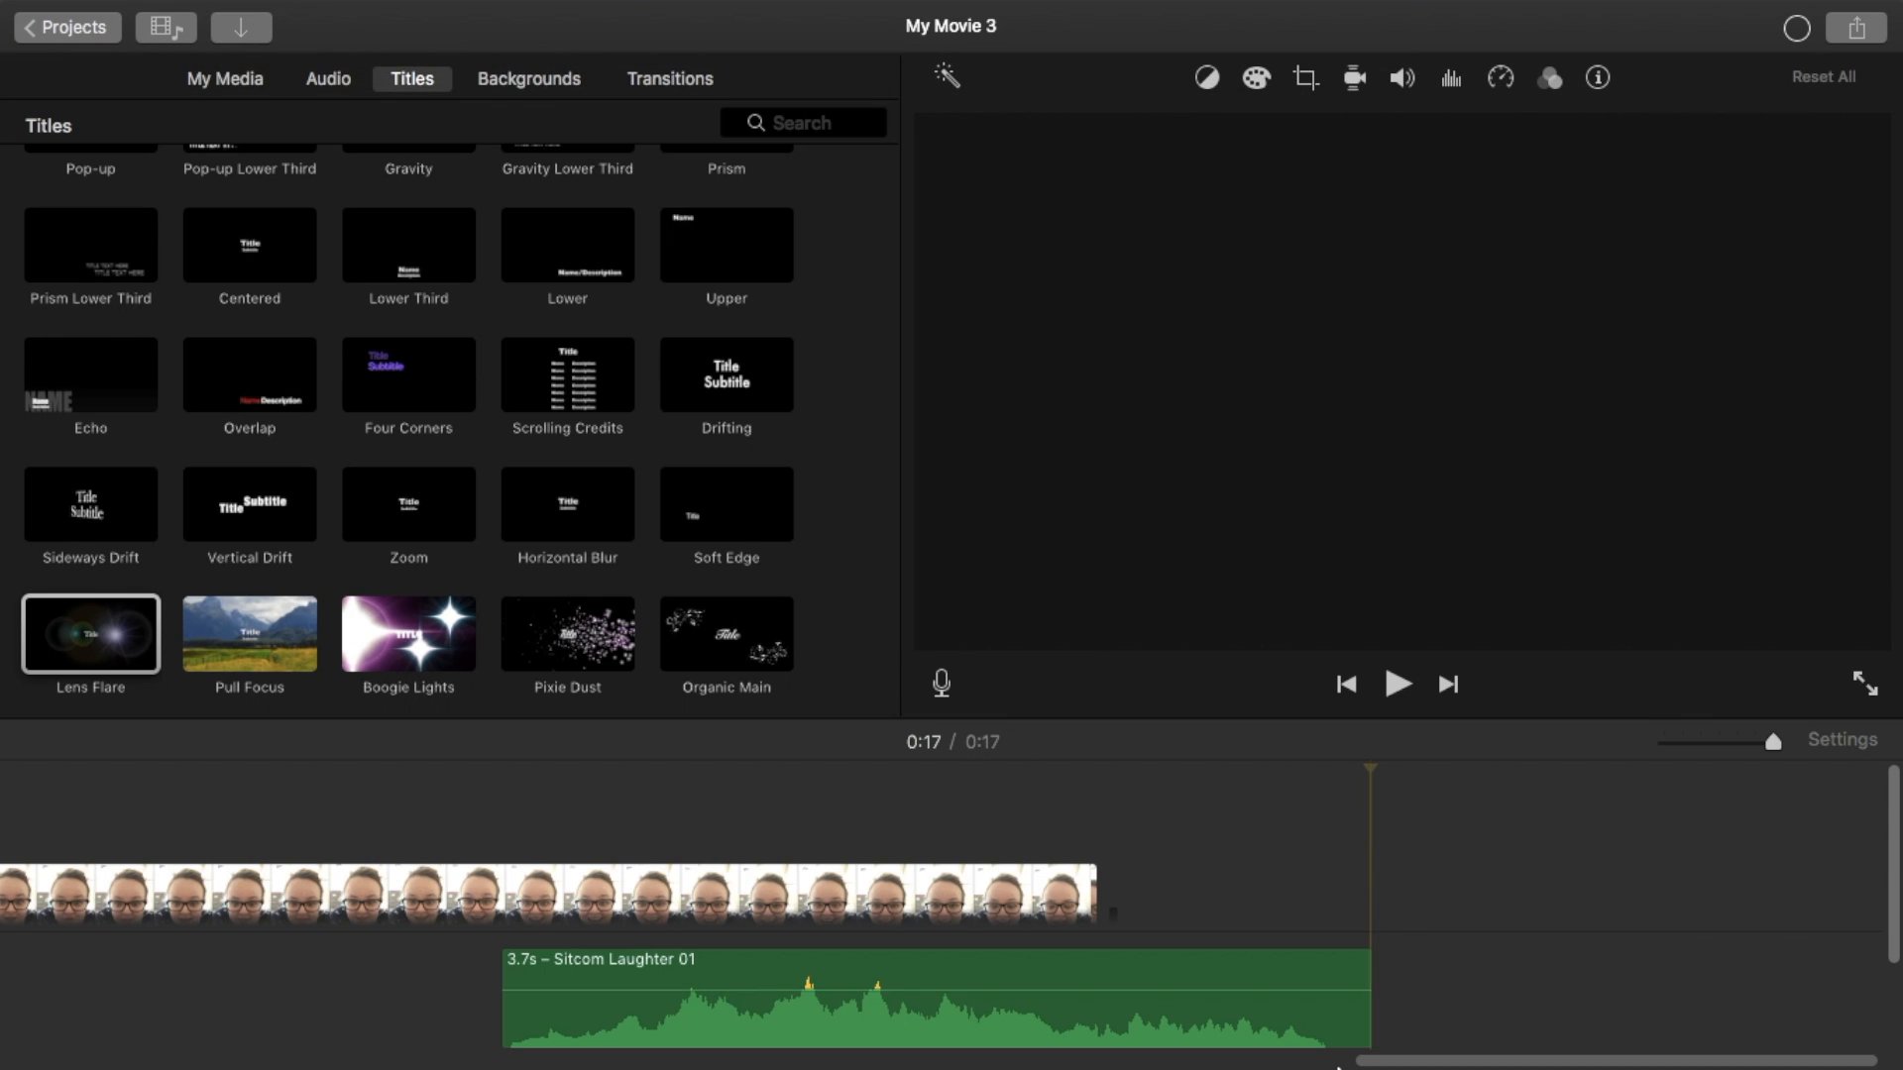
pyautogui.moveTo(1345, 1068)
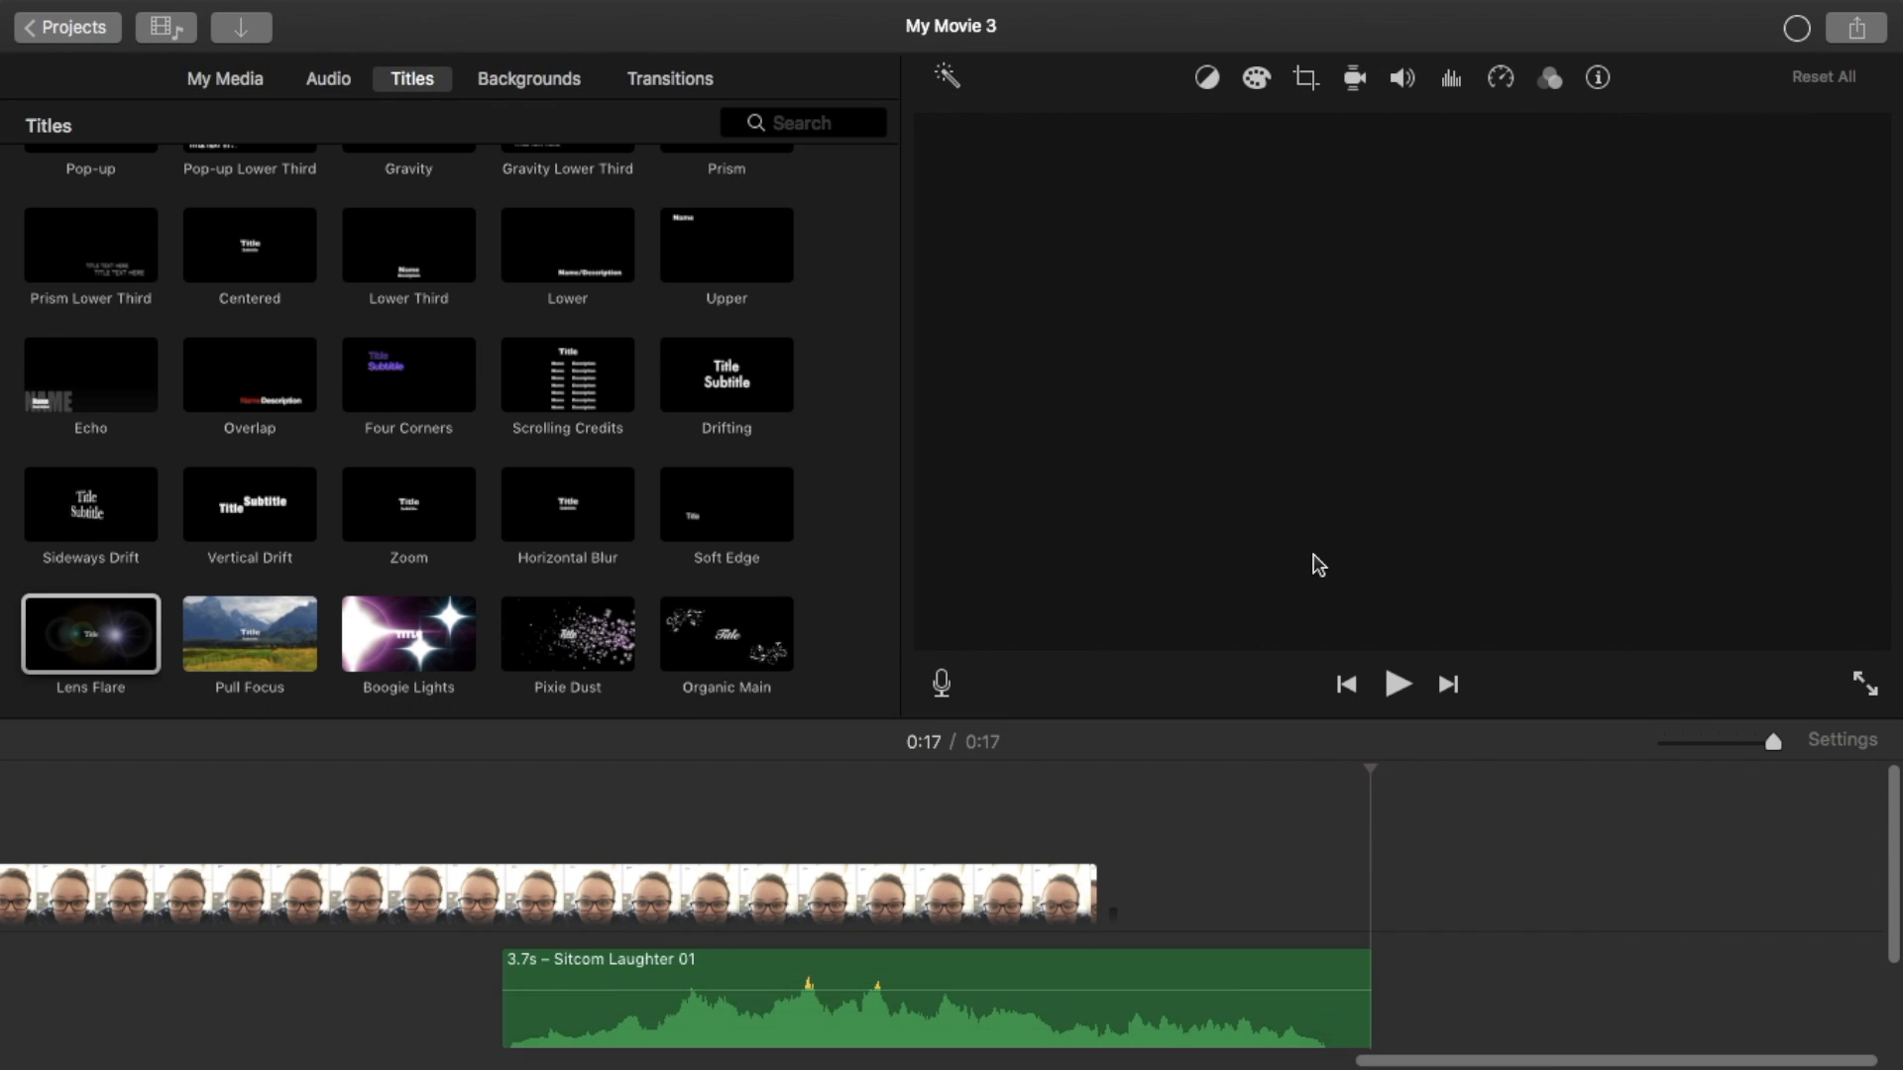